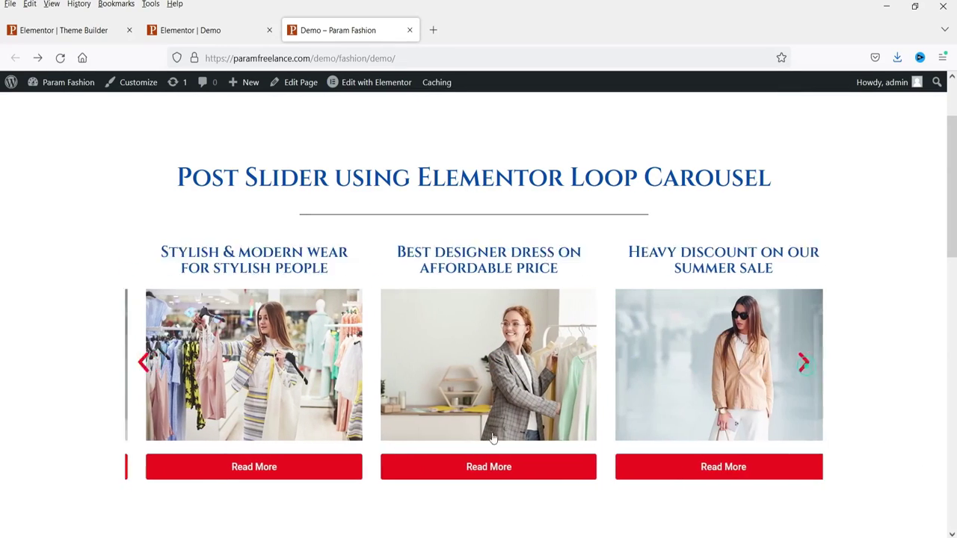
- Step the blog post carousel back and forth, and advance the product carousel through Women Sunglasses 2
{"action": "left_click", "coordinate": [146, 364]}
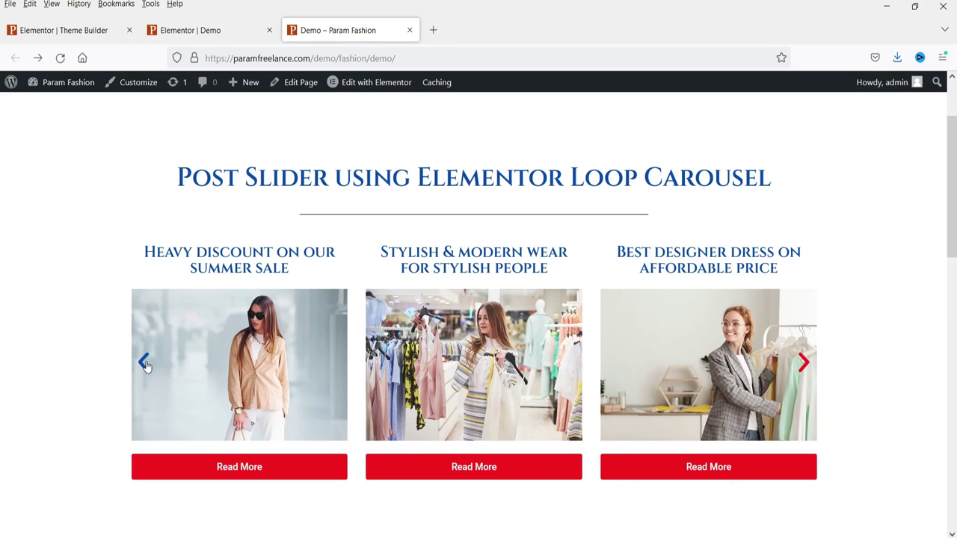
{"action": "left_click", "coordinate": [146, 363]}
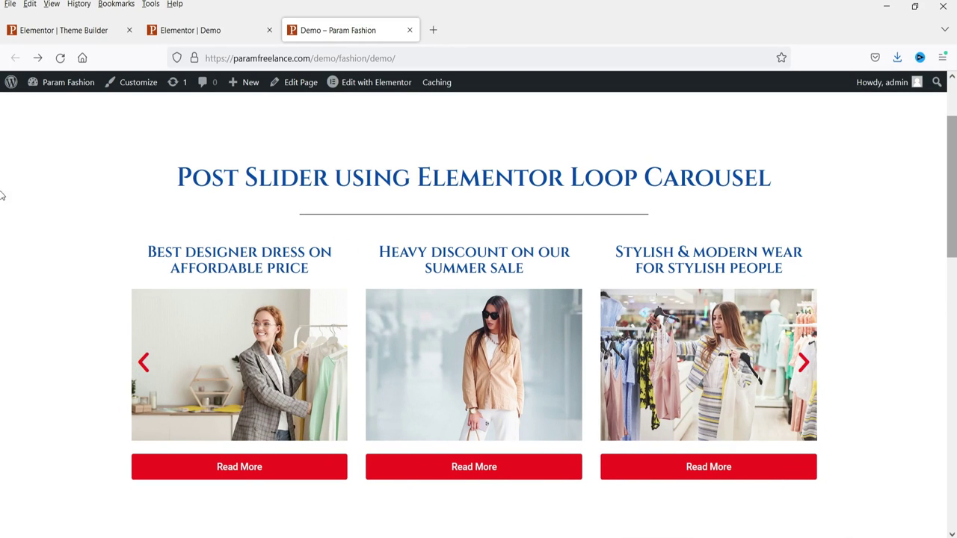
{"action": "scroll", "coordinate": [1, 146], "scroll_direction": "down", "scroll_amount": 5}
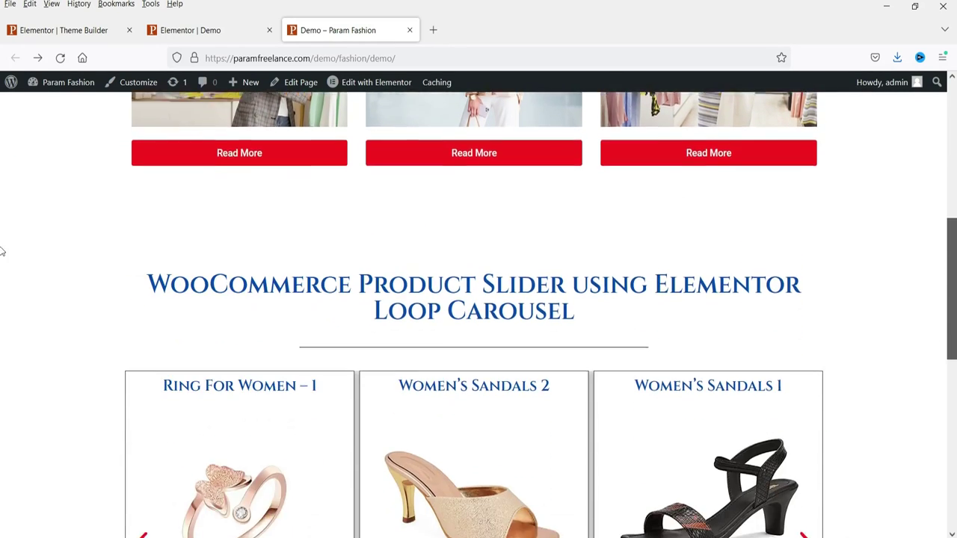
{"action": "scroll", "coordinate": [2, 278], "scroll_direction": "down", "scroll_amount": 1}
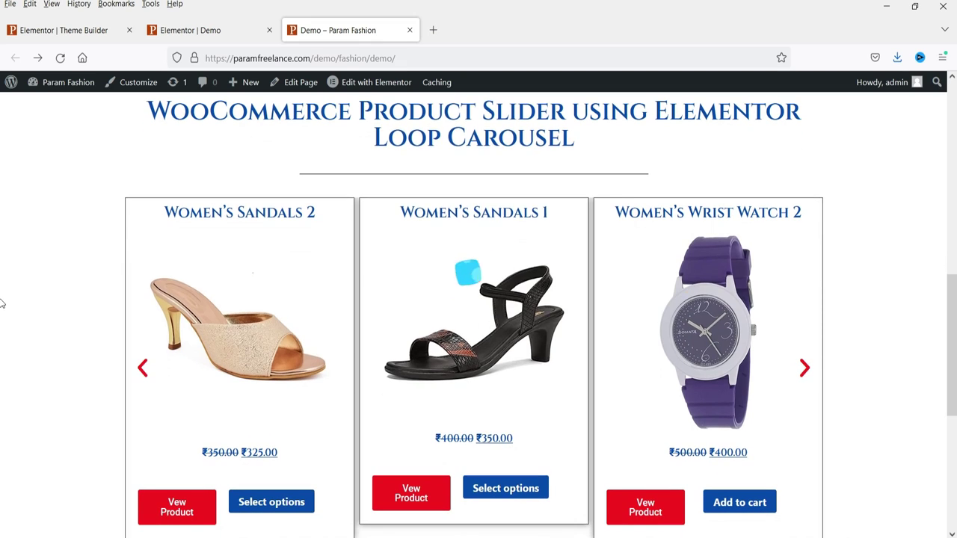
{"action": "left_click", "coordinate": [806, 374]}
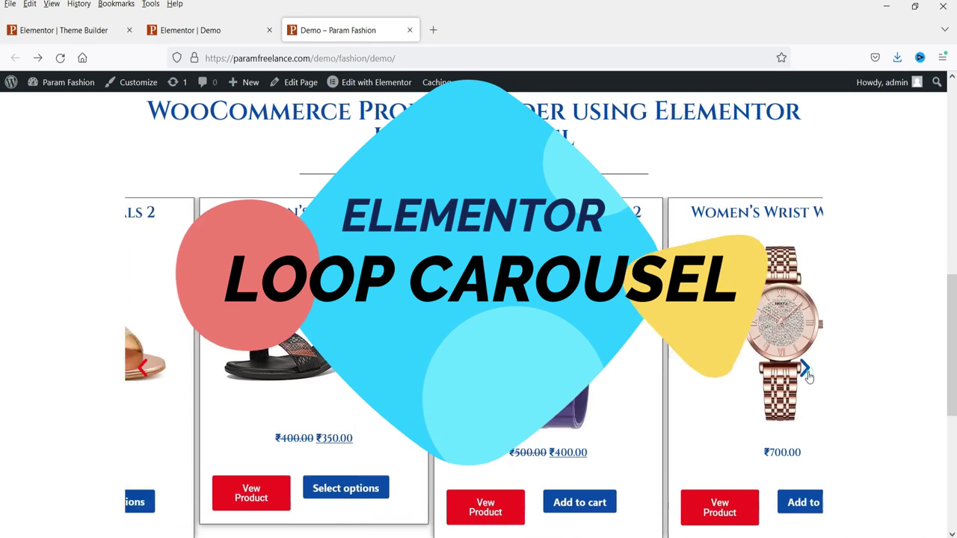
{"action": "left_click", "coordinate": [806, 371]}
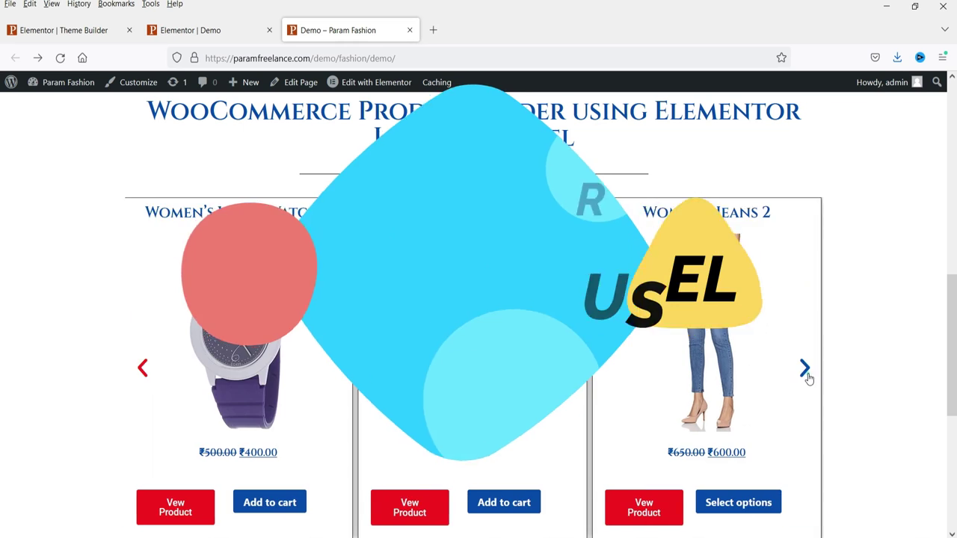
{"action": "left_click", "coordinate": [806, 373]}
{"action": "left_click", "coordinate": [806, 373]}
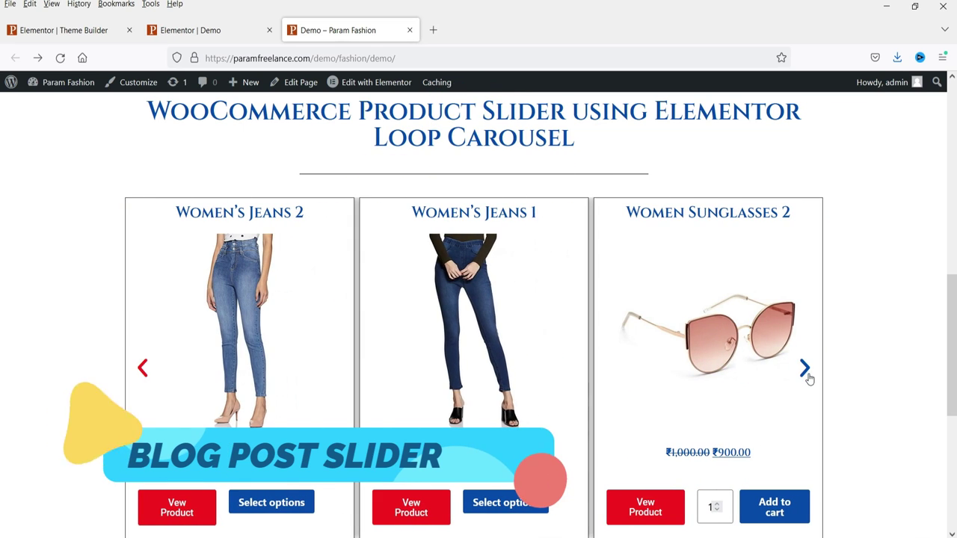
{"action": "left_click", "coordinate": [806, 373]}
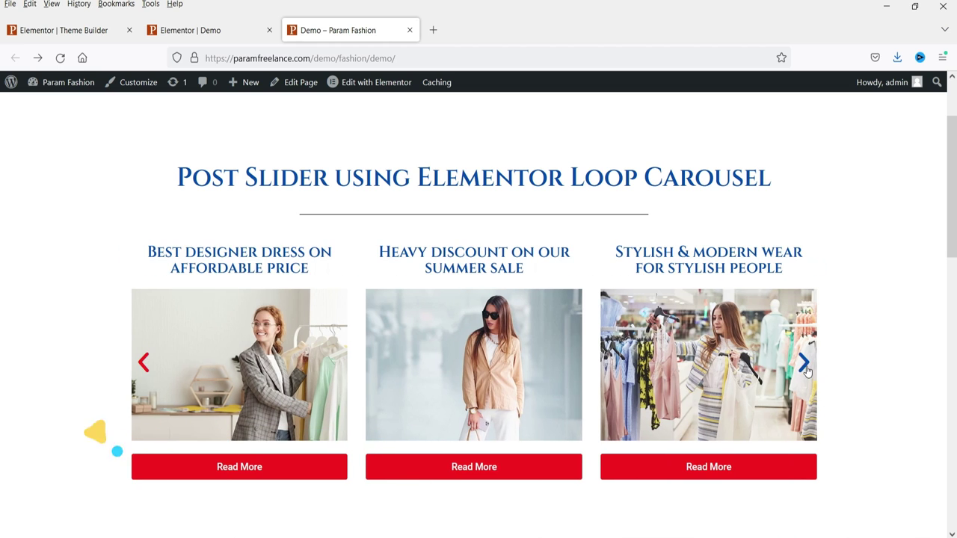
{"action": "left_click", "coordinate": [806, 371]}
{"action": "left_click", "coordinate": [804, 366]}
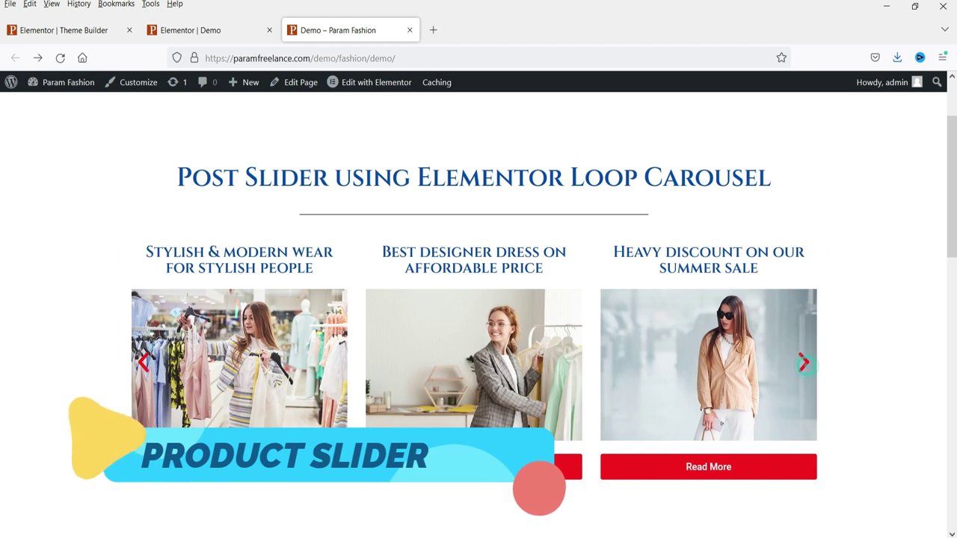
{"action": "left_click", "coordinate": [146, 365]}
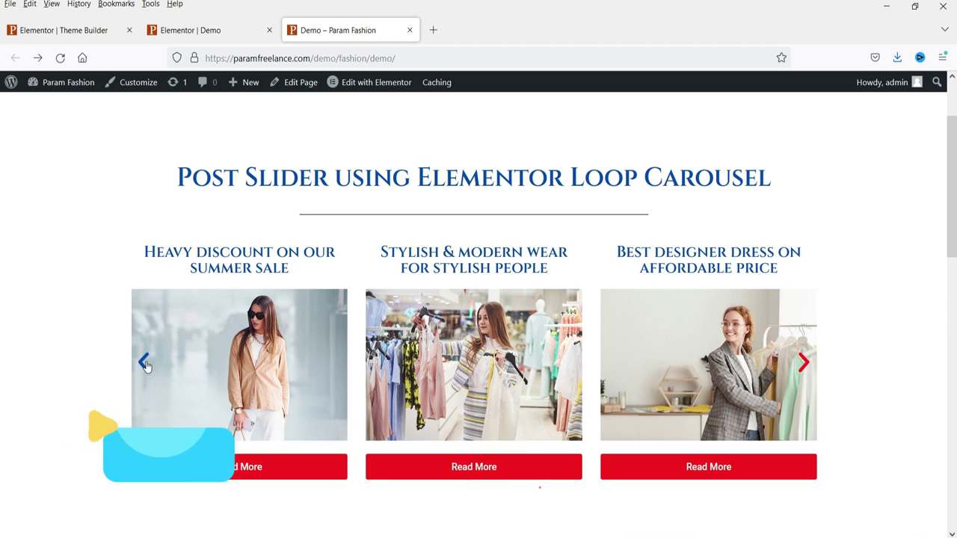
{"action": "left_click", "coordinate": [146, 364]}
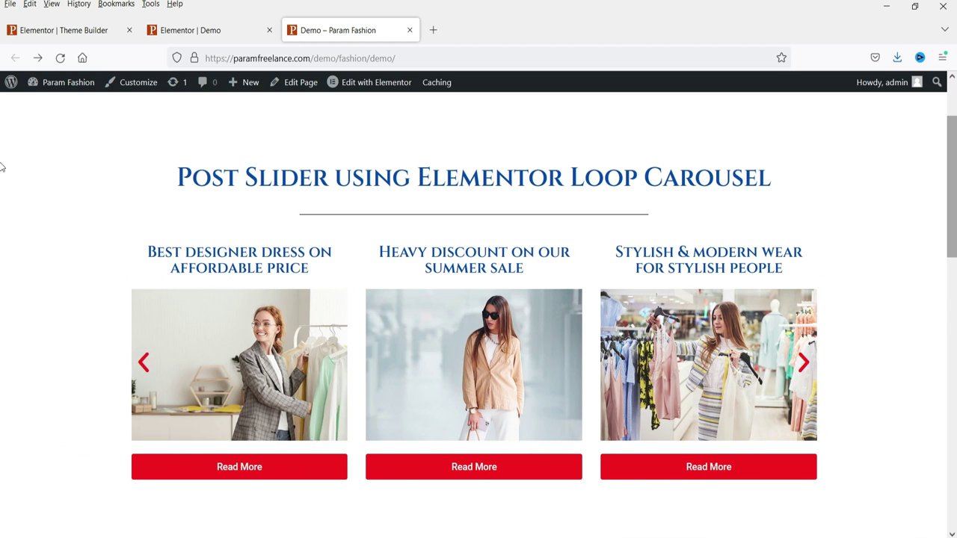
- Recheck both carousels, cycling products like Women's Sandals 1 and Women's Jeans 1, and posts
{"action": "scroll", "coordinate": [2, 150], "scroll_direction": "down", "scroll_amount": 5}
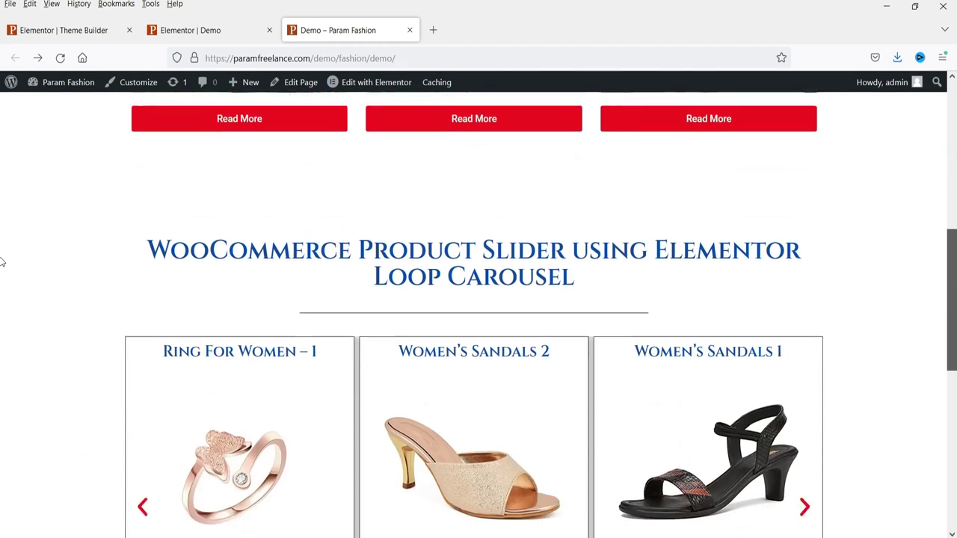
{"action": "scroll", "coordinate": [2, 261], "scroll_direction": "down", "scroll_amount": 2}
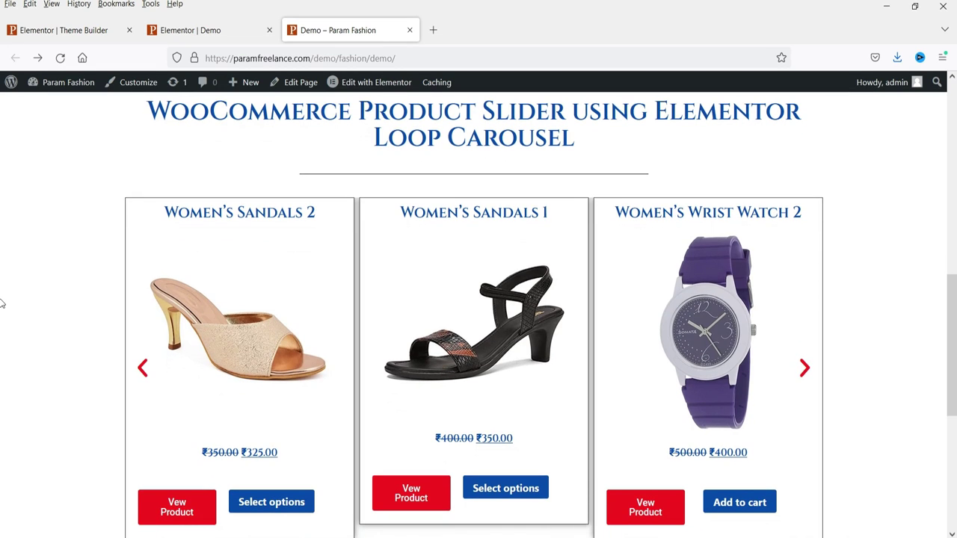
{"action": "left_click", "coordinate": [808, 377]}
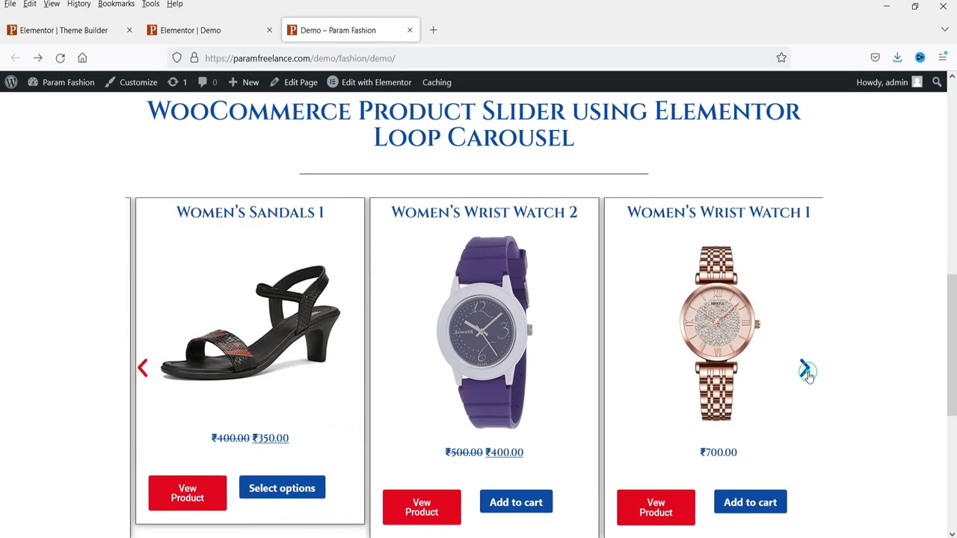
{"action": "left_click", "coordinate": [807, 377]}
{"action": "left_click", "coordinate": [807, 378]}
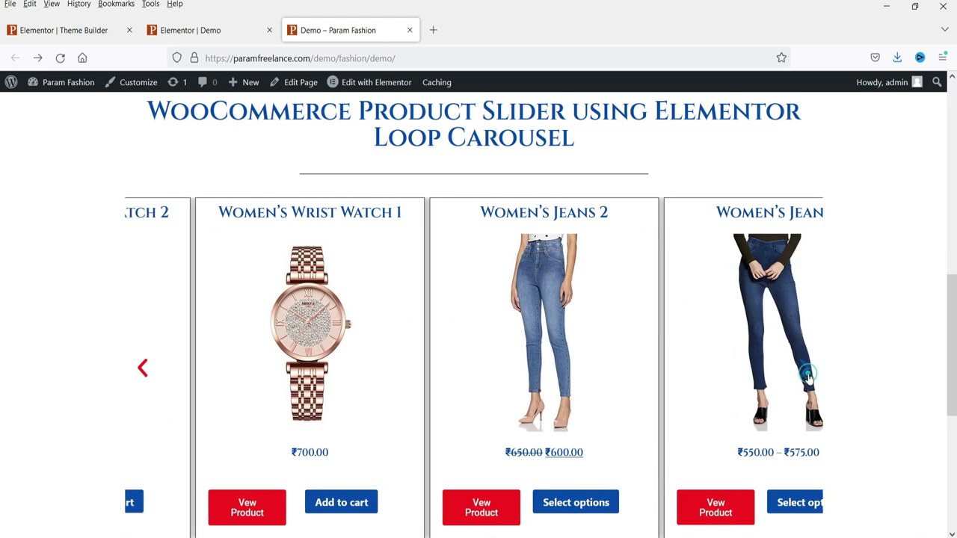
{"action": "left_click", "coordinate": [807, 377]}
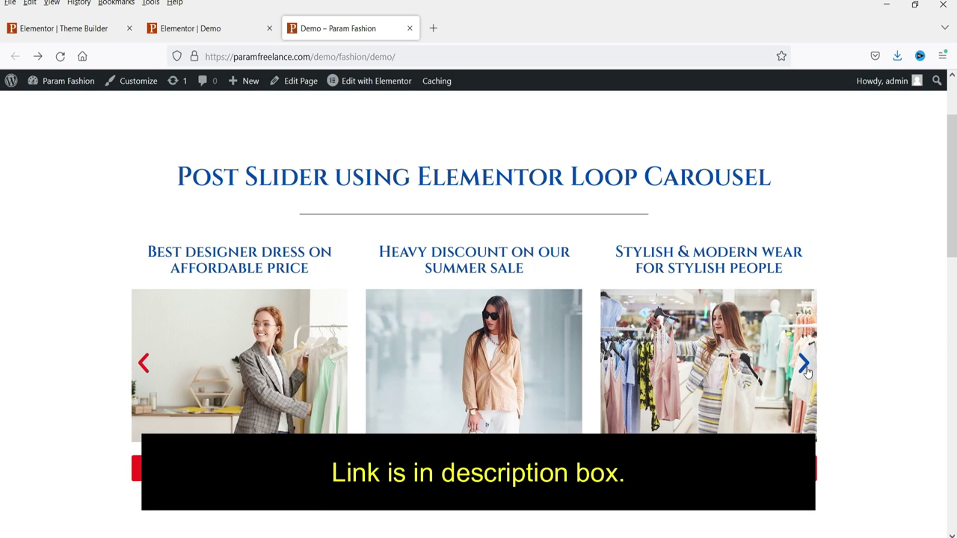
{"action": "left_click", "coordinate": [804, 364]}
{"action": "left_click", "coordinate": [804, 364]}
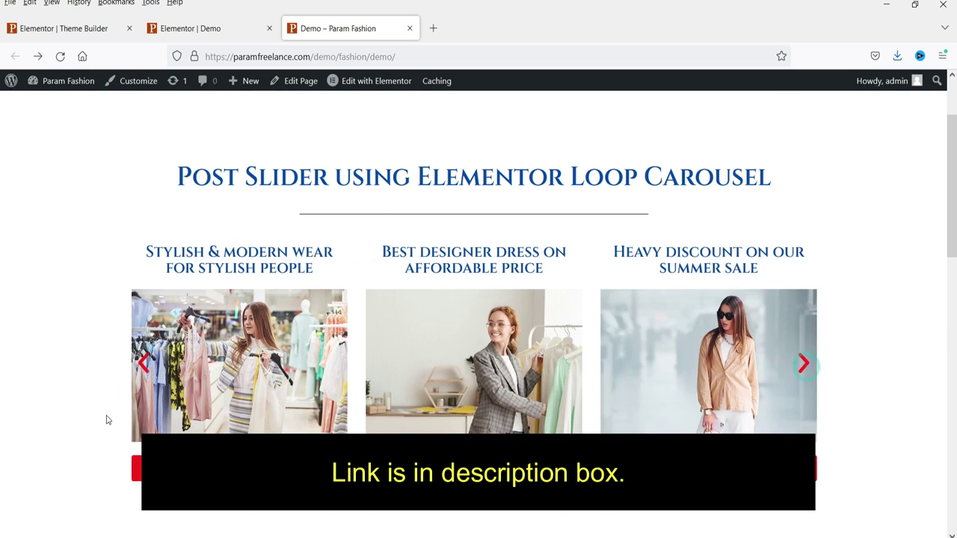
{"action": "left_click", "coordinate": [145, 364]}
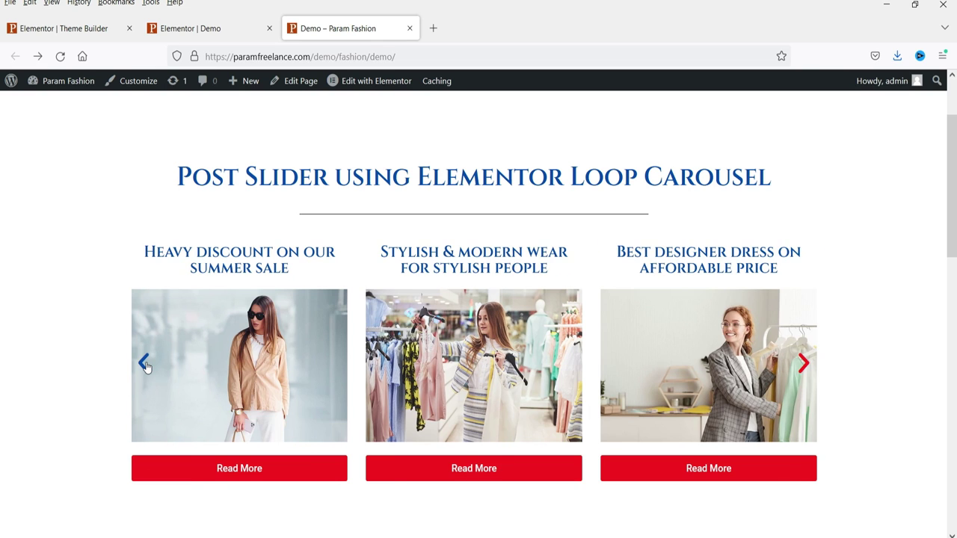
{"action": "left_click", "coordinate": [145, 364]}
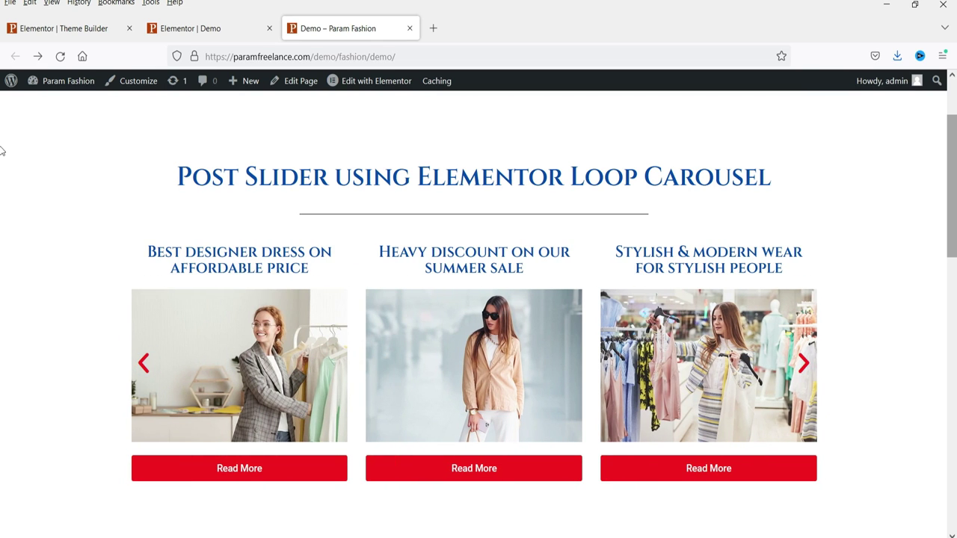
{"action": "scroll", "coordinate": [2, 152], "scroll_direction": "down", "scroll_amount": 5}
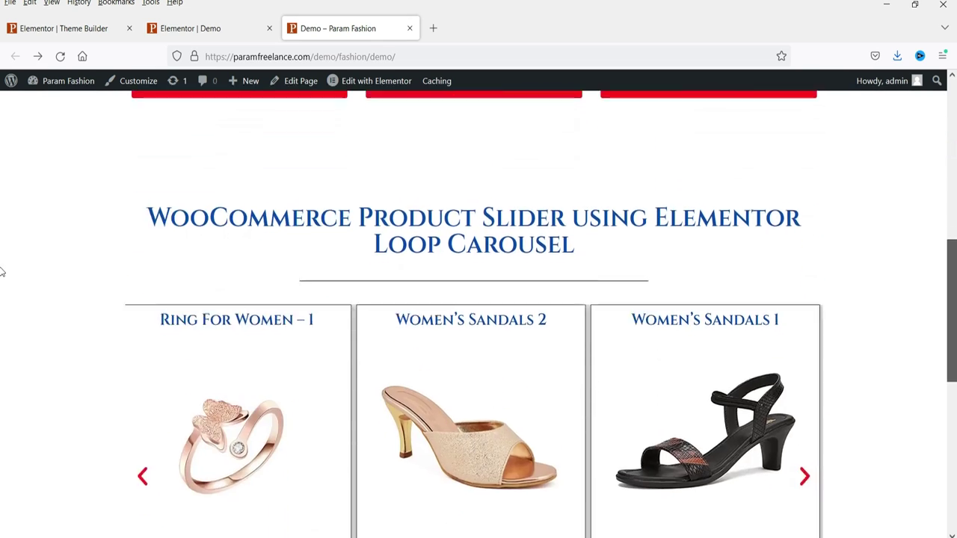
{"action": "scroll", "coordinate": [2, 284], "scroll_direction": "down", "scroll_amount": 2}
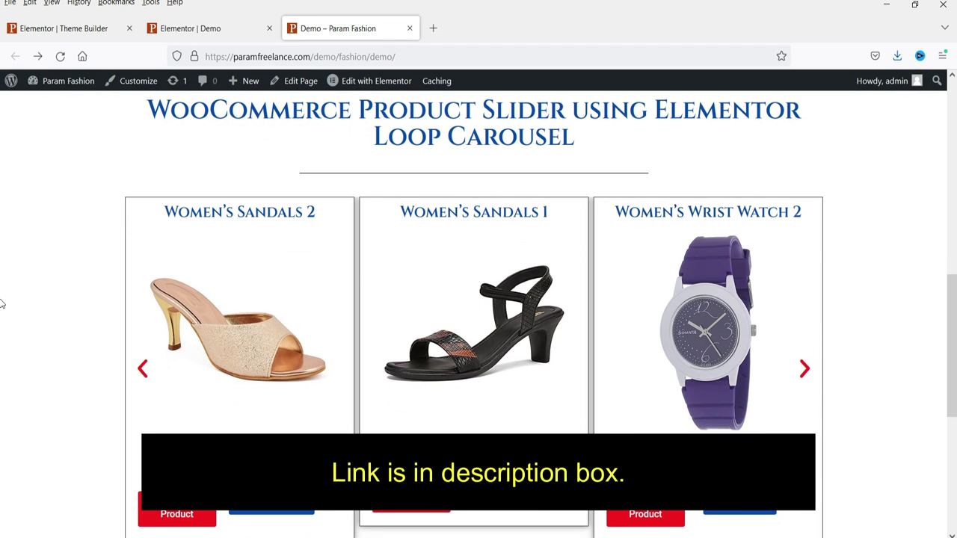
{"action": "left_click", "coordinate": [806, 371]}
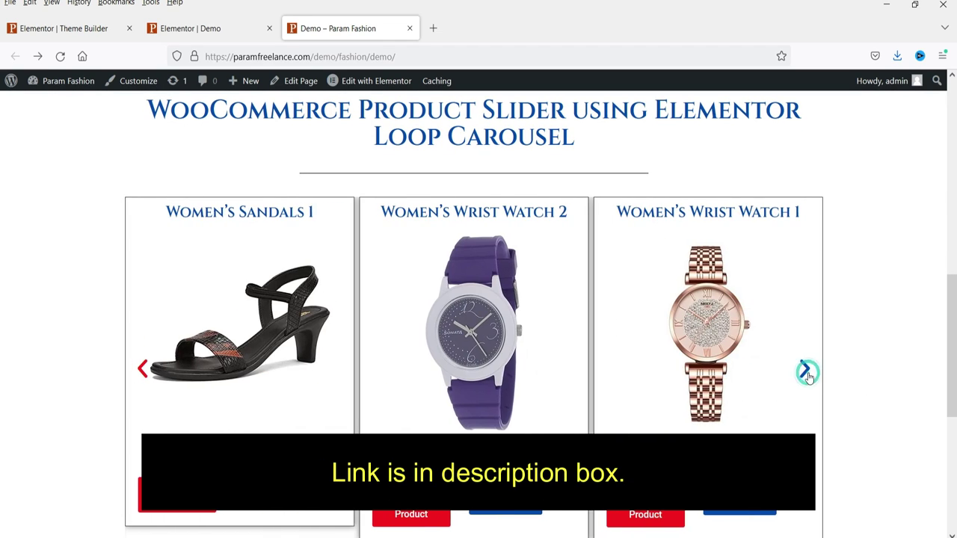
{"action": "left_click", "coordinate": [807, 374]}
{"action": "left_click", "coordinate": [807, 374]}
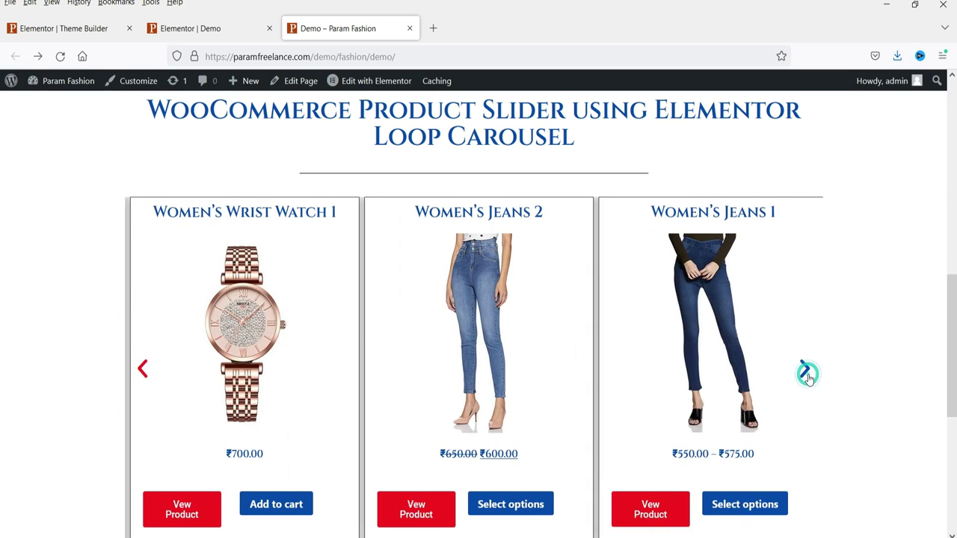
{"action": "left_click", "coordinate": [807, 378]}
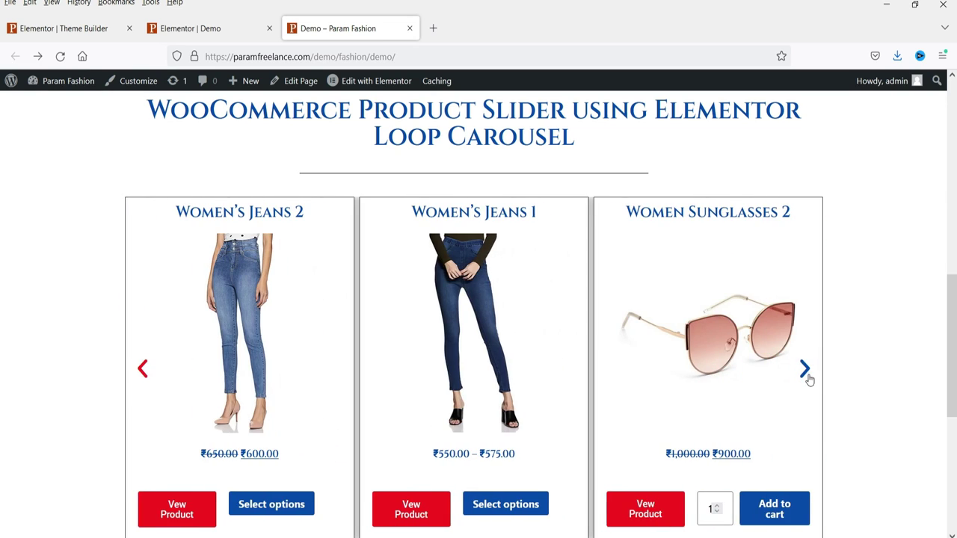
{"action": "left_click", "coordinate": [809, 378]}
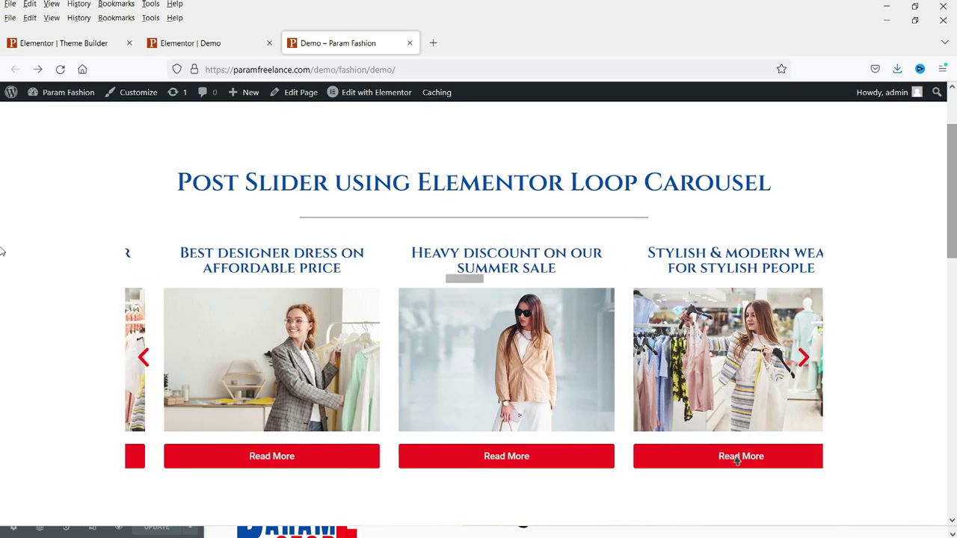
{"action": "left_click", "coordinate": [805, 361]}
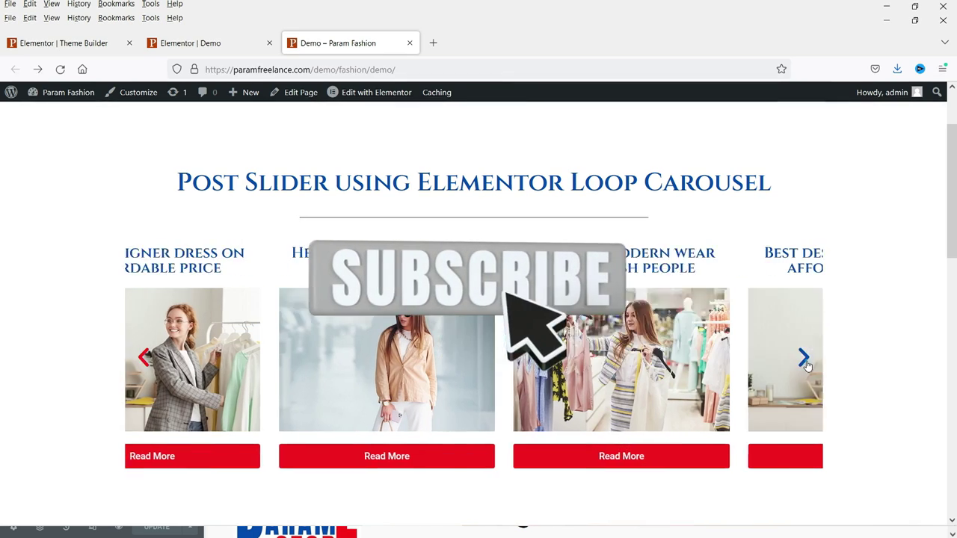
{"action": "left_click", "coordinate": [806, 365]}
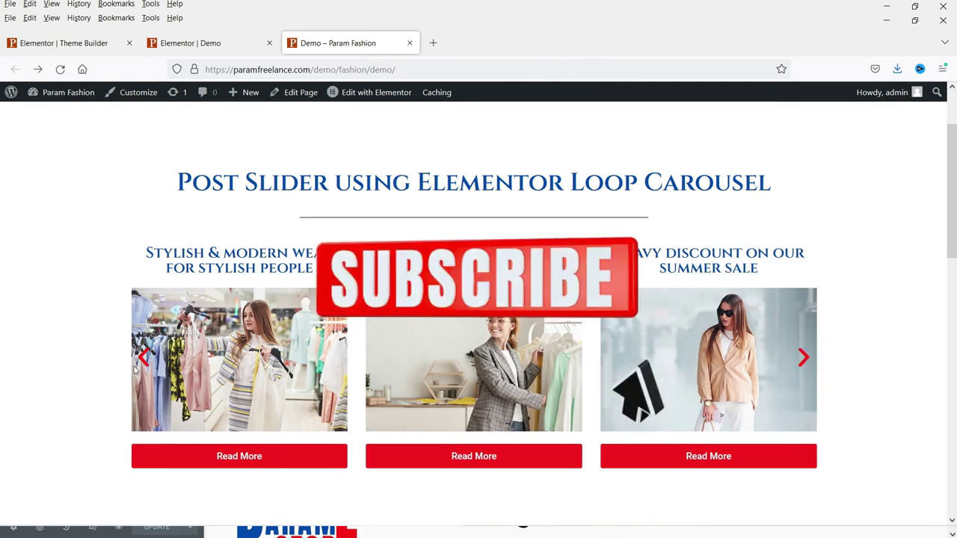
{"action": "left_click", "coordinate": [144, 358]}
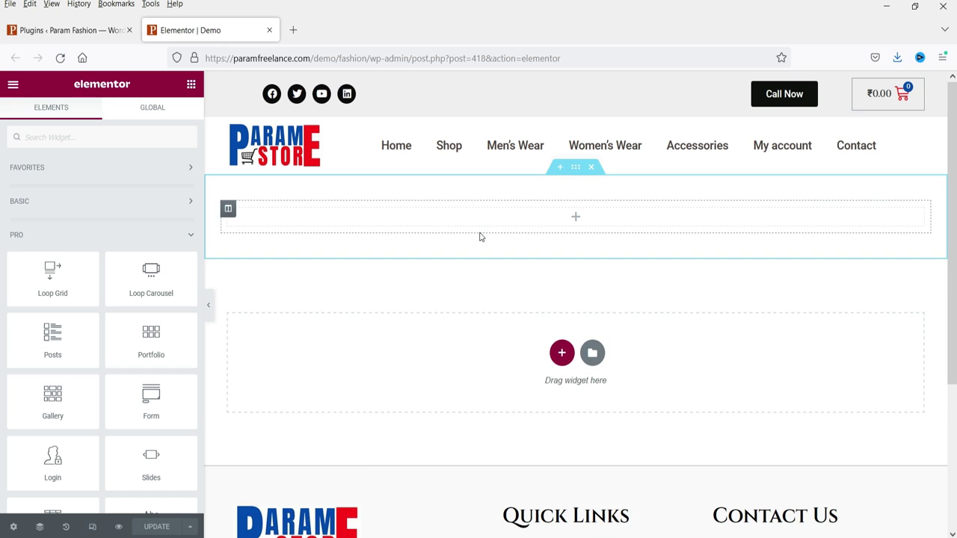
- Delete the empty section under the header and add a new one-column section
{"action": "left_click", "coordinate": [591, 167]}
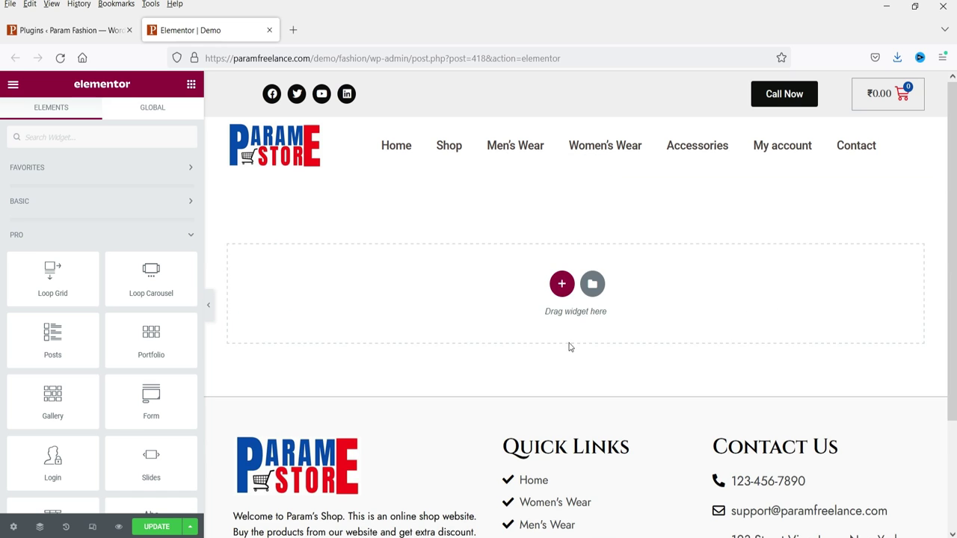
{"action": "left_click", "coordinate": [562, 283]}
{"action": "left_click", "coordinate": [427, 320]}
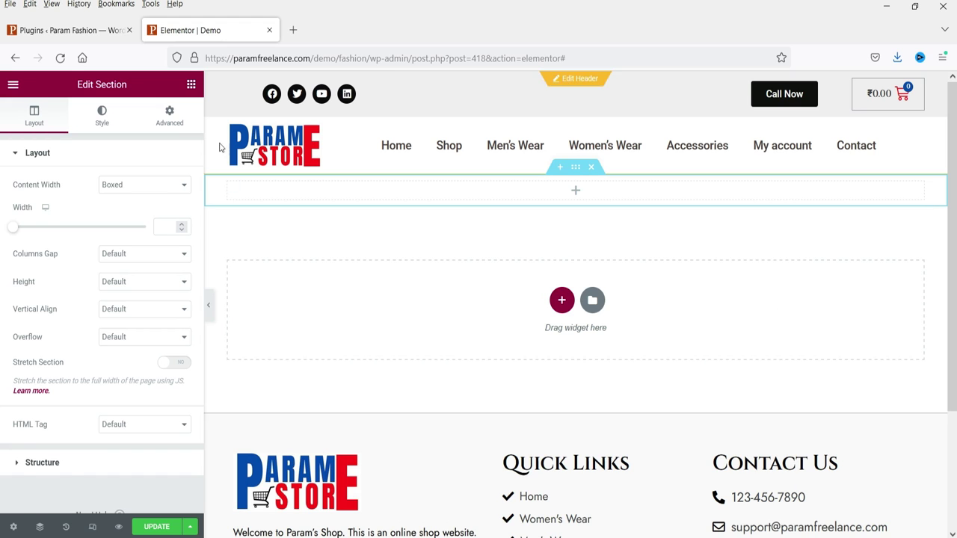
- Unlink the section's padding and set its top padding to 30
{"action": "left_click", "coordinate": [170, 112]}
{"action": "left_click", "coordinate": [182, 250]}
{"action": "left_click", "coordinate": [27, 250]}
{"action": "type", "text": "30"}
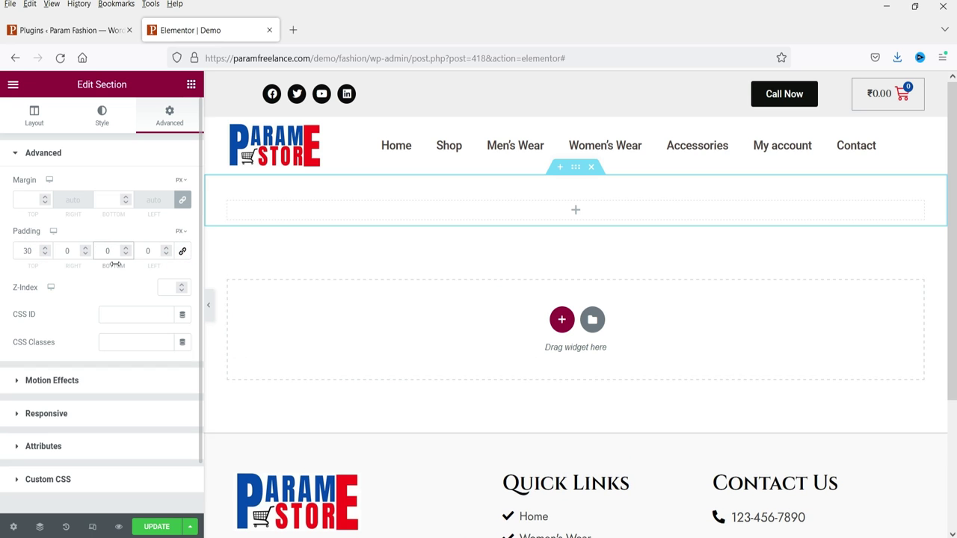
{"action": "left_click", "coordinate": [572, 211]}
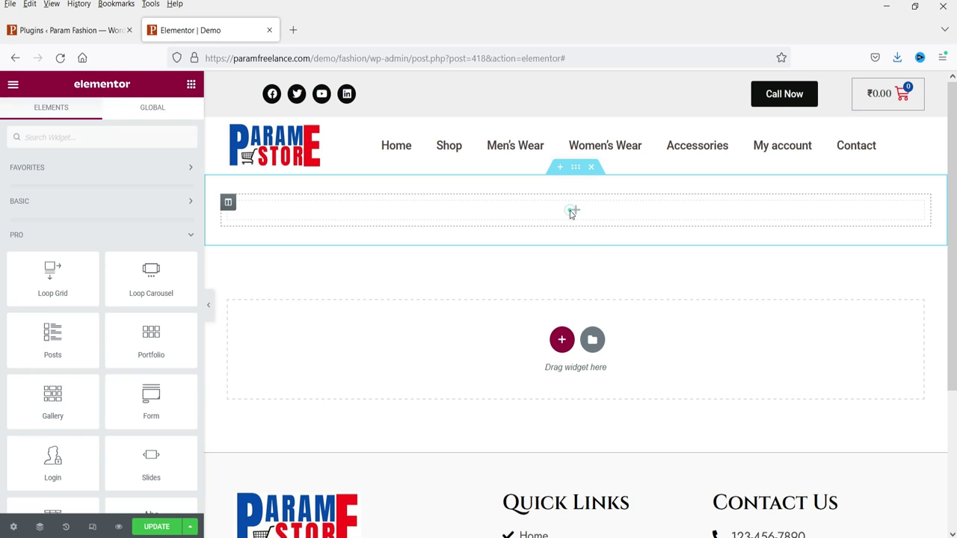
- Search 'loop' and drop a Loop Carousel into the new column, keeping template type Posts
{"action": "left_click", "coordinate": [75, 138]}
{"action": "type", "text": "loop"}
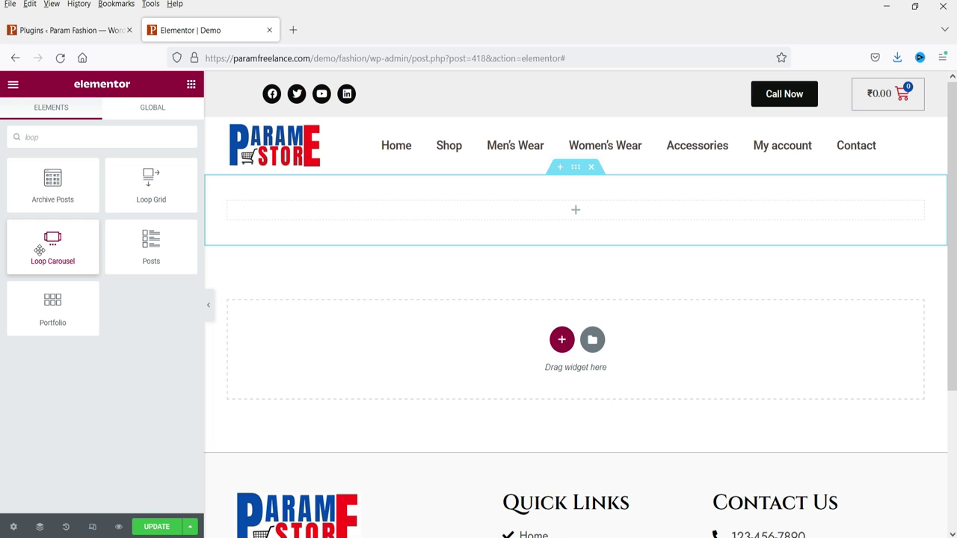
{"action": "left_click_drag", "start_coordinate": [51, 243], "coordinate": [442, 202]}
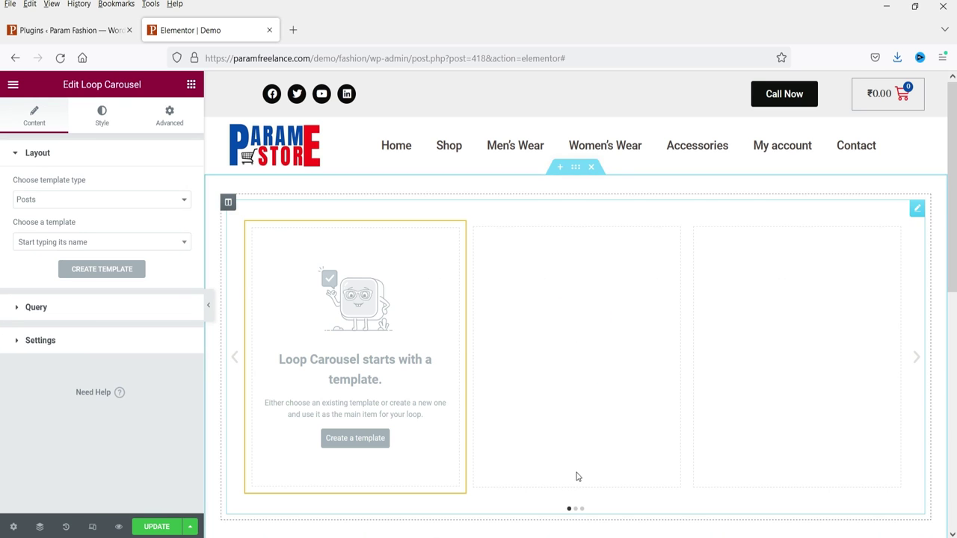
{"action": "left_click", "coordinate": [79, 204]}
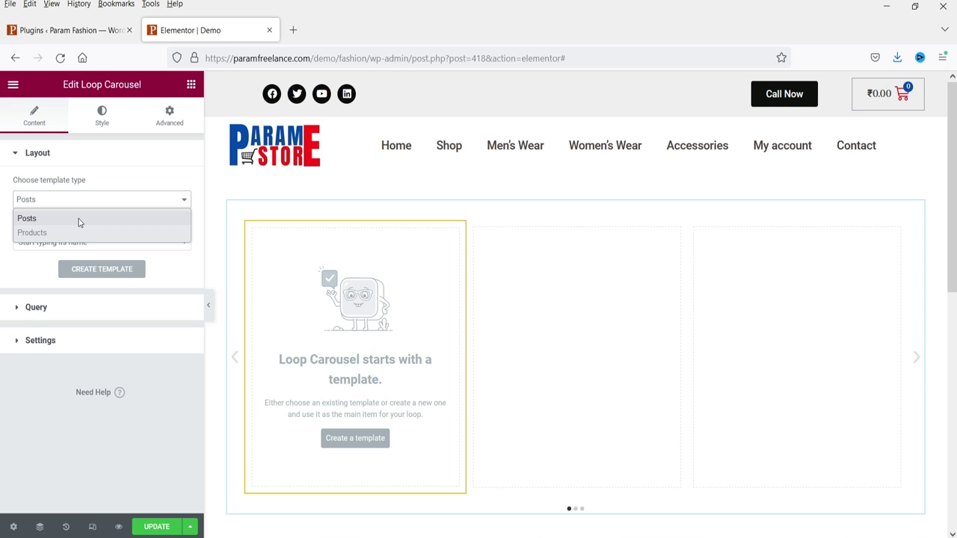
{"action": "left_click", "coordinate": [80, 219]}
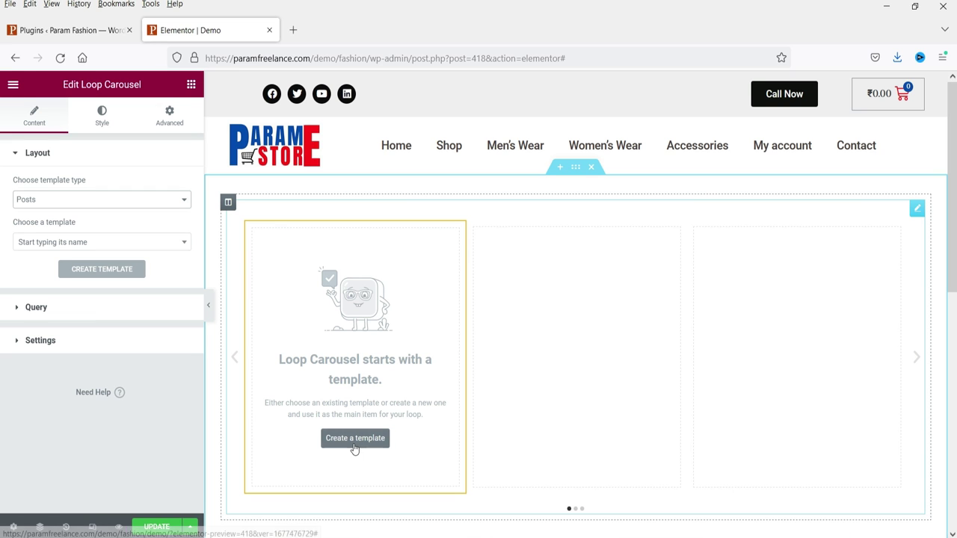
- Create a new loop item template for the carousel, saving the page changes first
{"action": "left_click", "coordinate": [355, 447]}
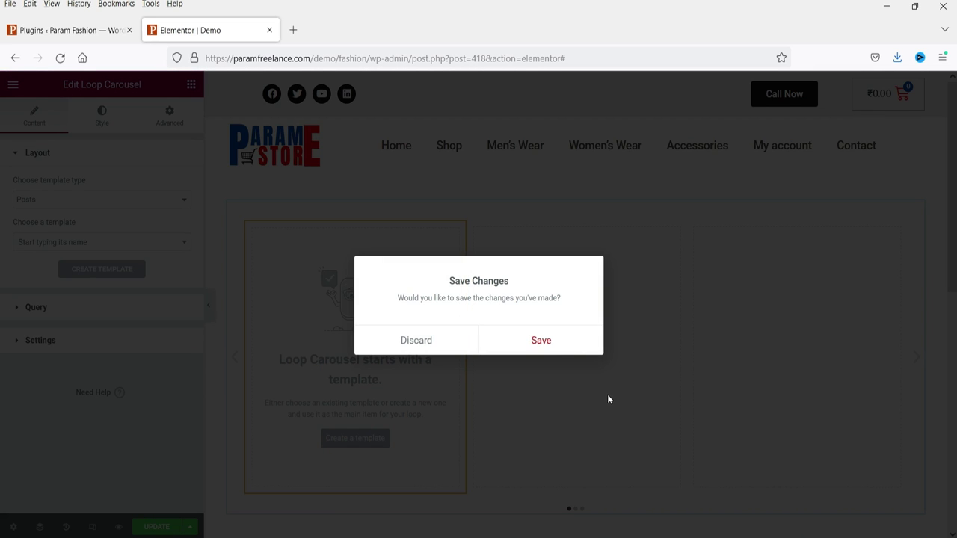
{"action": "left_click", "coordinate": [551, 351]}
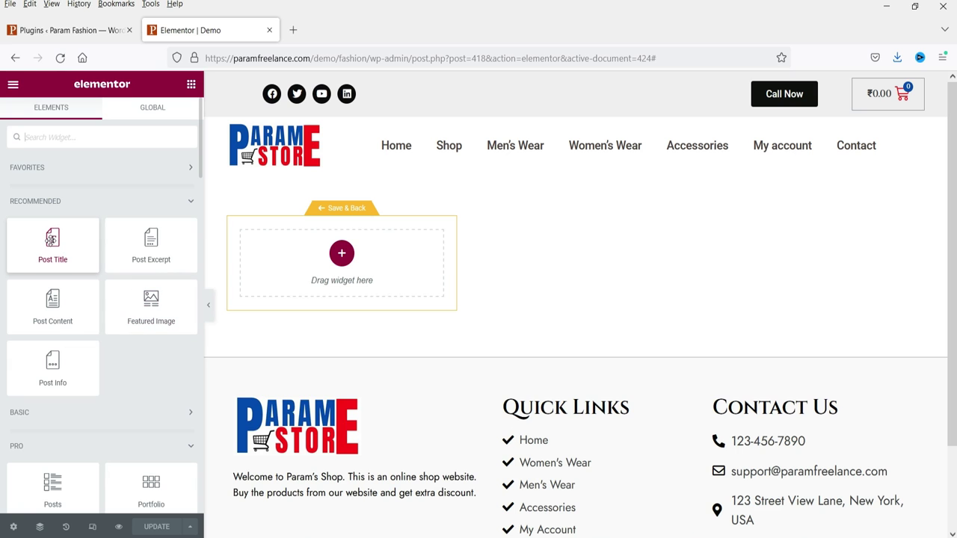
- Add a Post Title with H4 tag and center alignment, then a Featured Image widget beneath it
{"action": "left_click_drag", "start_coordinate": [51, 237], "coordinate": [306, 256]}
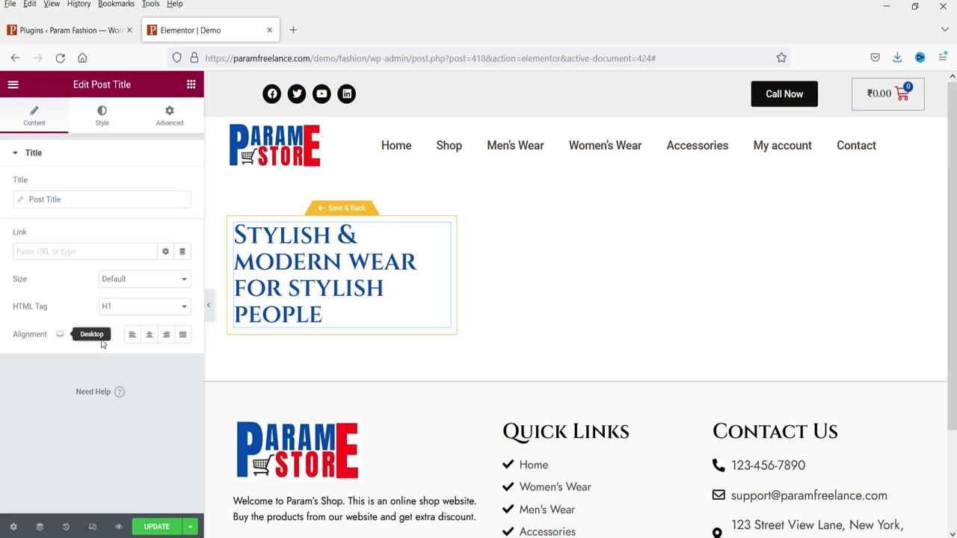
{"action": "left_click", "coordinate": [135, 306]}
{"action": "left_click", "coordinate": [132, 351]}
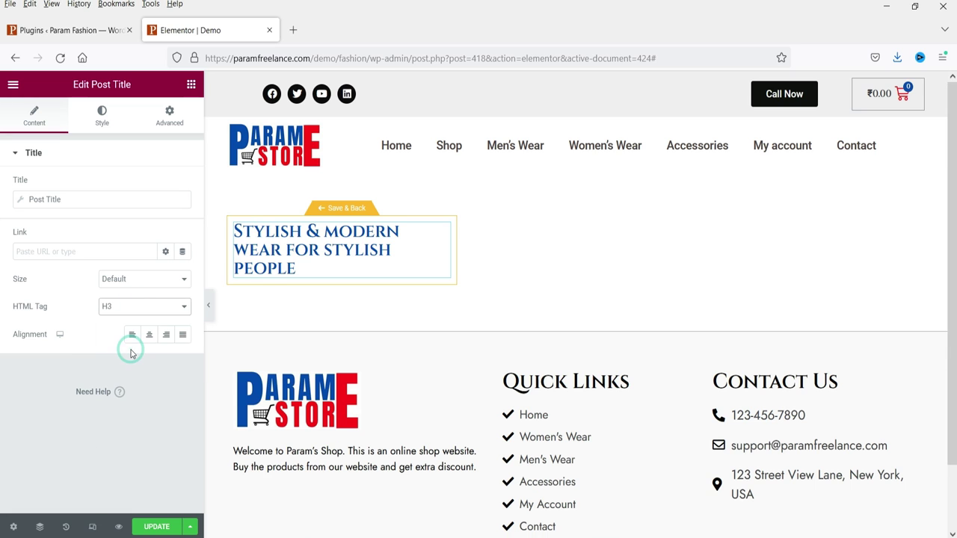
{"action": "left_click", "coordinate": [149, 334]}
{"action": "left_click", "coordinate": [133, 308]}
{"action": "left_click", "coordinate": [131, 370]}
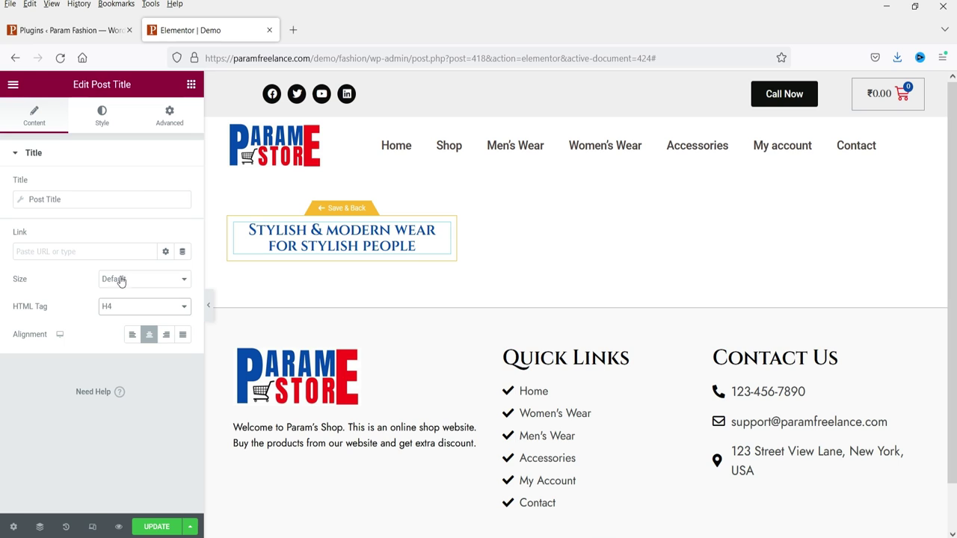
{"action": "left_click", "coordinate": [190, 86]}
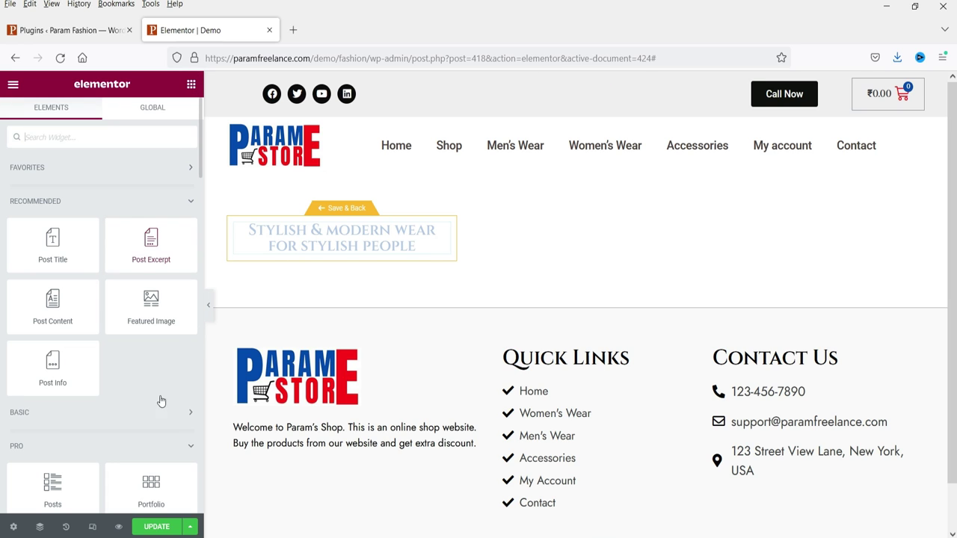
{"action": "left_click_drag", "start_coordinate": [150, 303], "coordinate": [335, 255]}
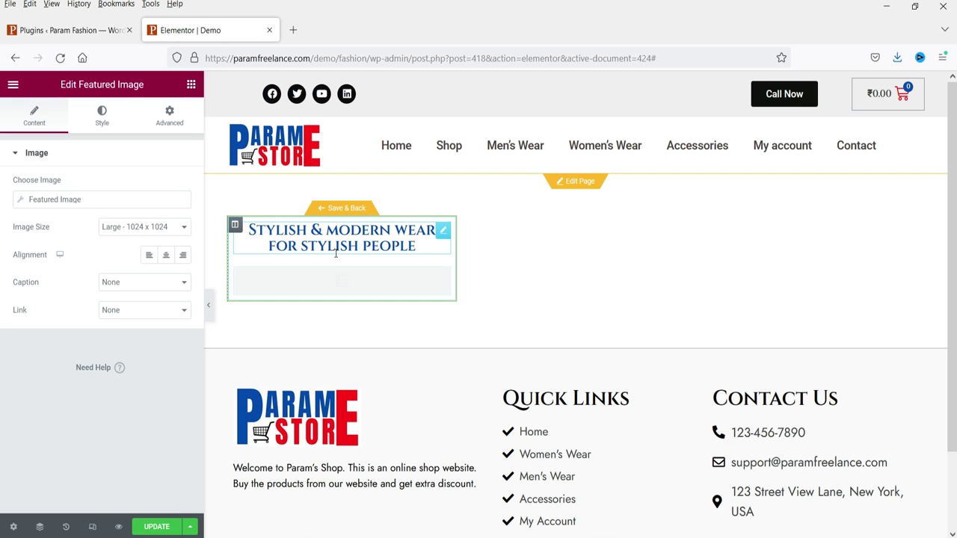
- Add a Post Excerpt and a Button widget below the featured image
{"action": "left_click", "coordinate": [192, 85]}
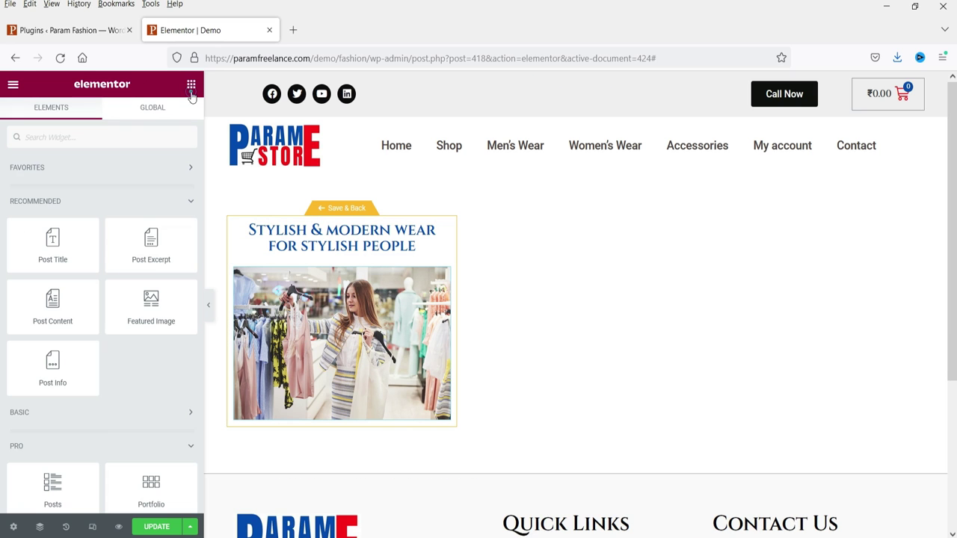
{"action": "left_click_drag", "start_coordinate": [146, 244], "coordinate": [288, 415]}
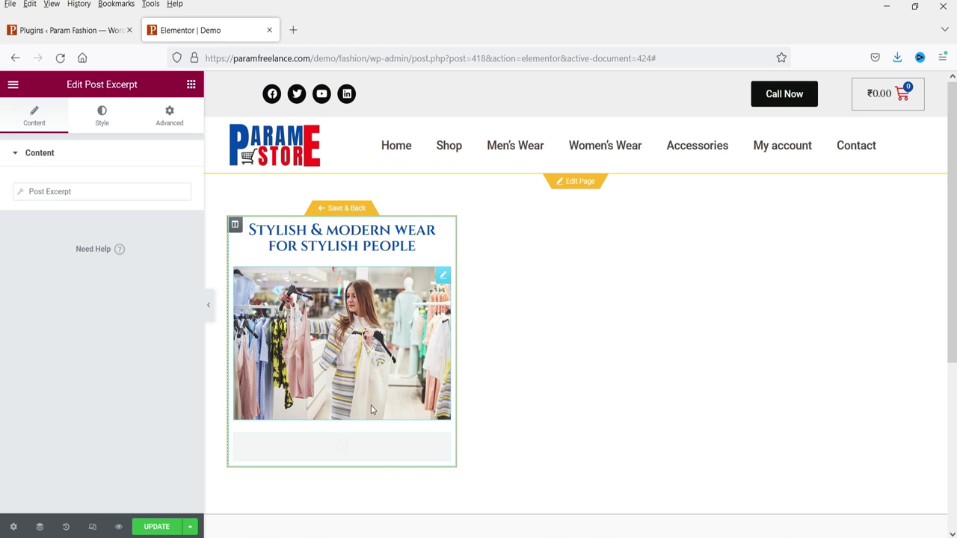
{"action": "left_click", "coordinate": [191, 85]}
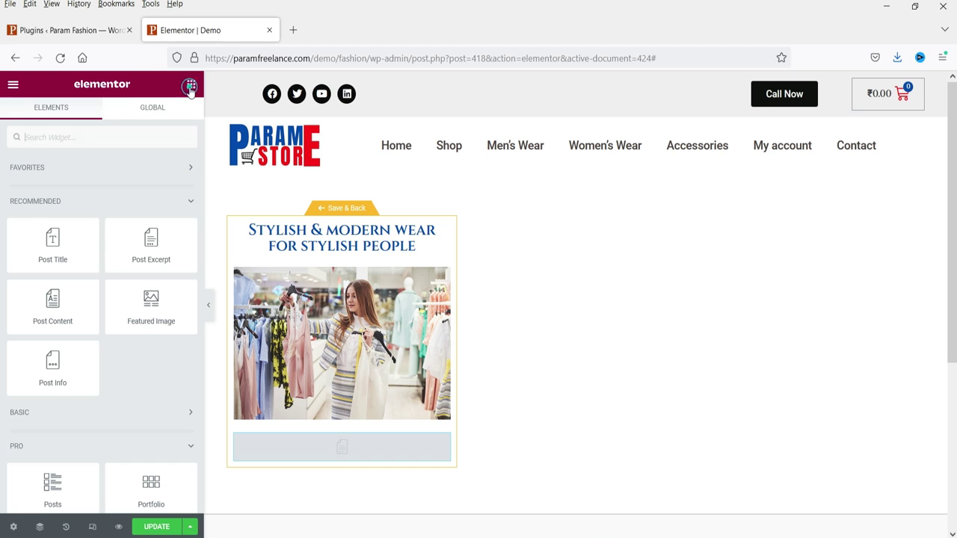
{"action": "scroll", "coordinate": [123, 292], "scroll_direction": "down", "scroll_amount": 2}
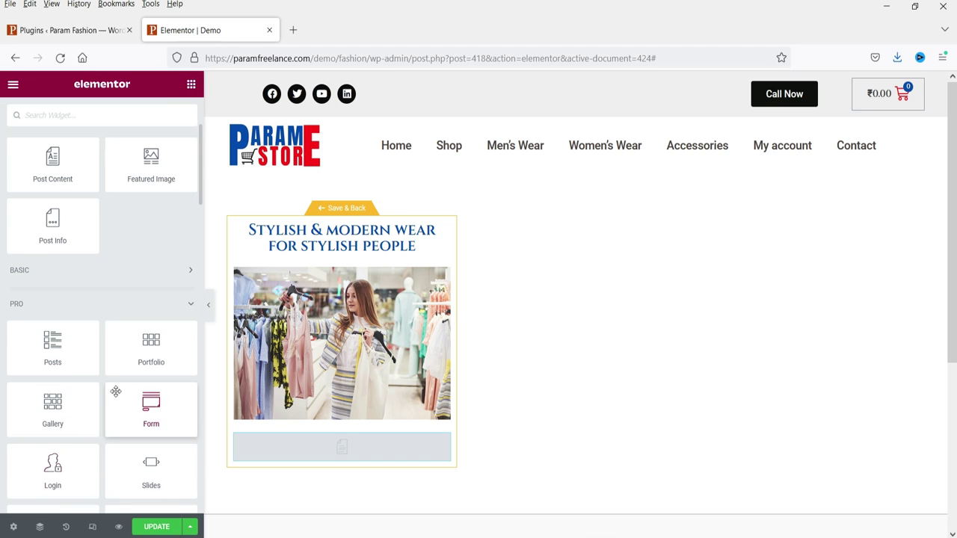
{"action": "scroll", "coordinate": [146, 336], "scroll_direction": "up", "scroll_amount": 1}
{"action": "left_click", "coordinate": [158, 343]}
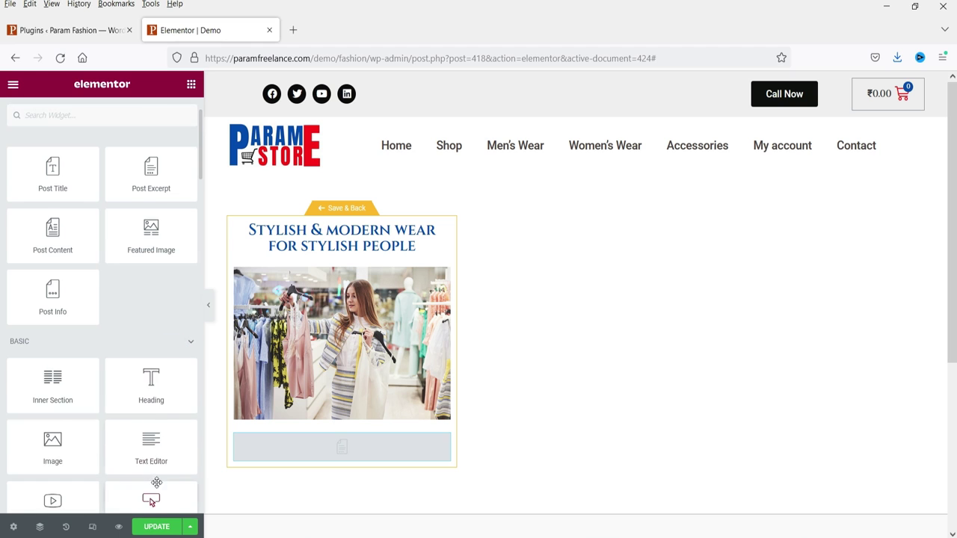
{"action": "scroll", "coordinate": [156, 478], "scroll_direction": "down", "scroll_amount": 2}
{"action": "left_click_drag", "start_coordinate": [151, 363], "coordinate": [310, 459]}
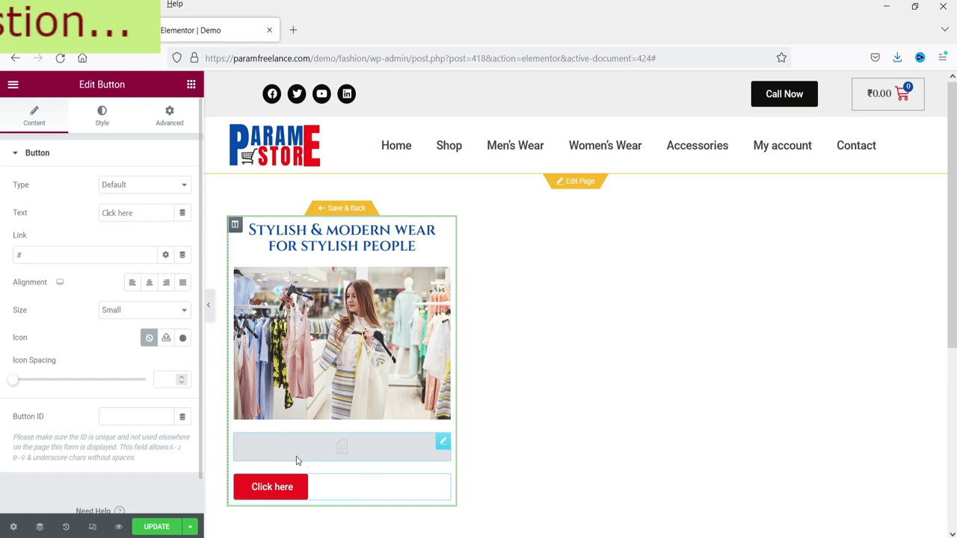
- Make the button justified full width, labelled 'Read More', linked to the dynamic Post URL
{"action": "left_click", "coordinate": [183, 282]}
{"action": "left_click_drag", "start_coordinate": [142, 213], "coordinate": [63, 213]}
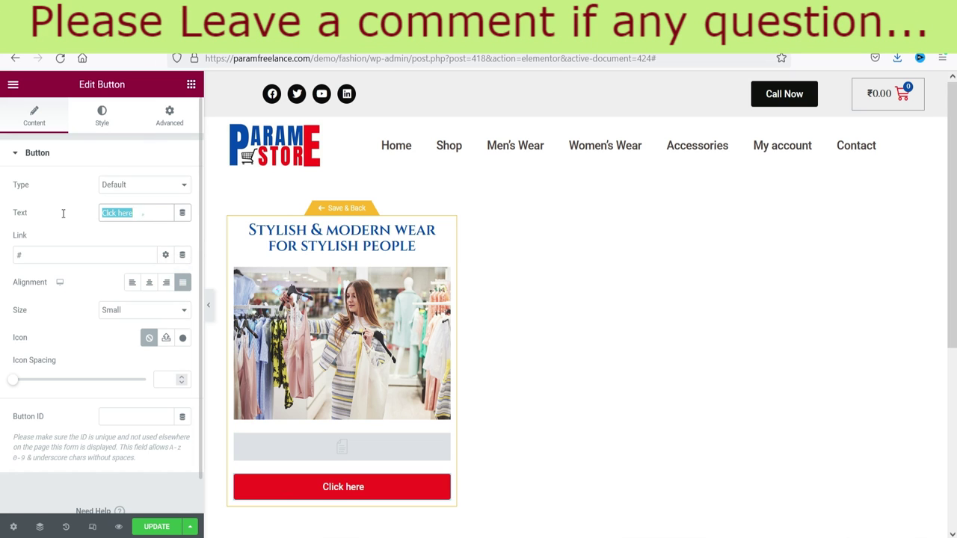
{"action": "type", "text": "Read Mo"}
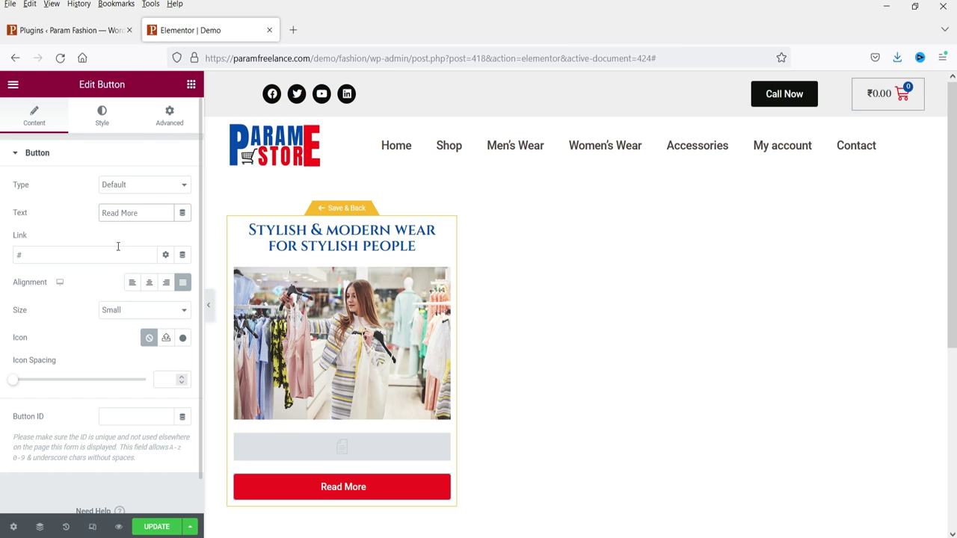
{"action": "left_click", "coordinate": [183, 255]}
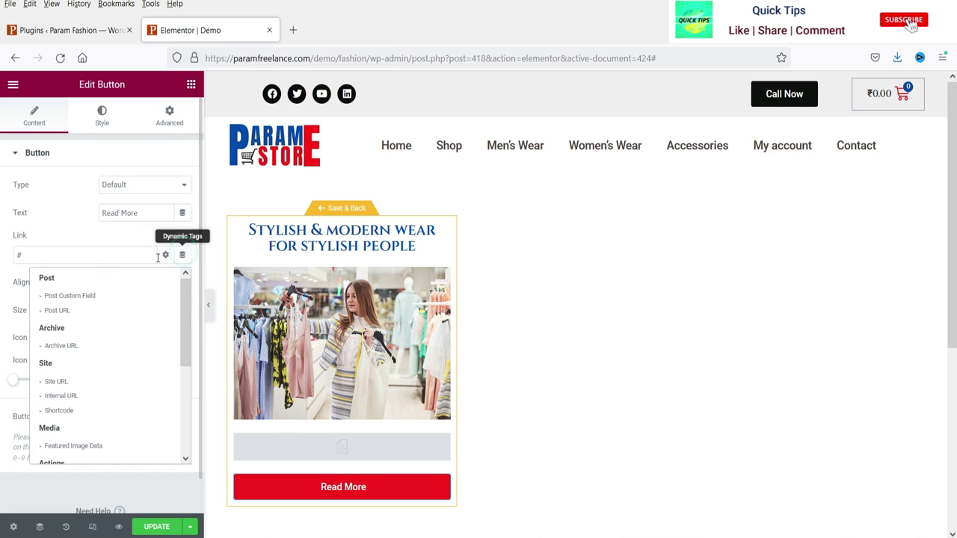
{"action": "left_click", "coordinate": [182, 255]}
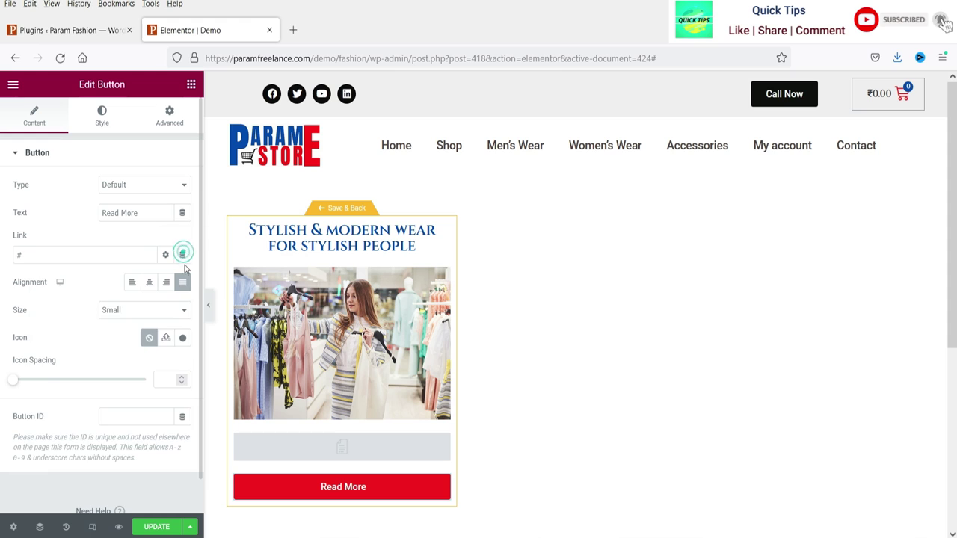
{"action": "left_click", "coordinate": [182, 255]}
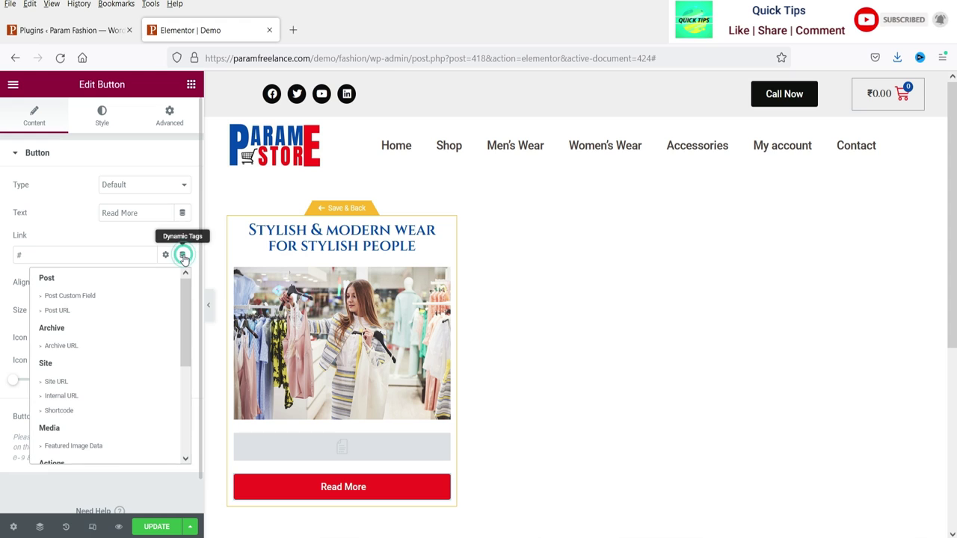
{"action": "left_click", "coordinate": [87, 313]}
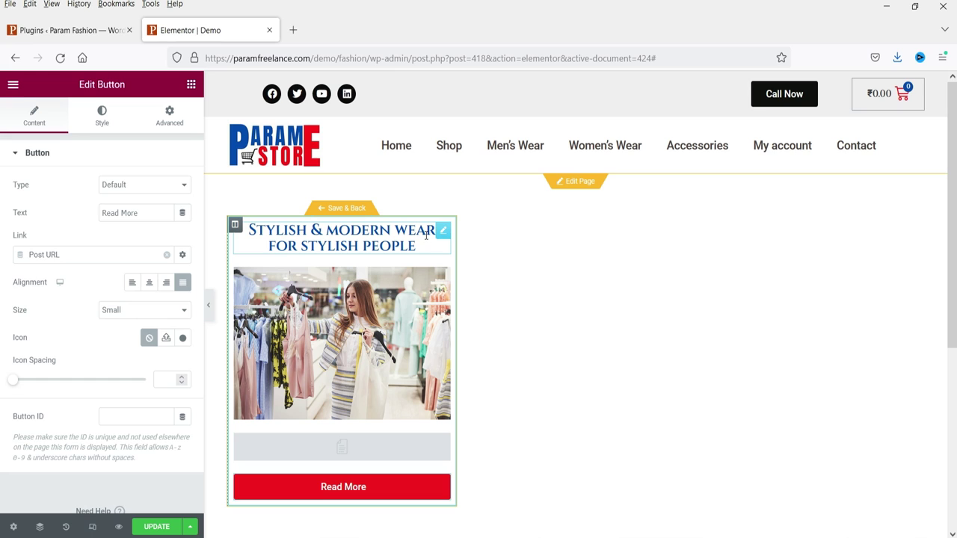
- Link the Post Title and the Featured Image (Custom URL) to the dynamic Post URL tag
{"action": "left_click", "coordinate": [442, 234]}
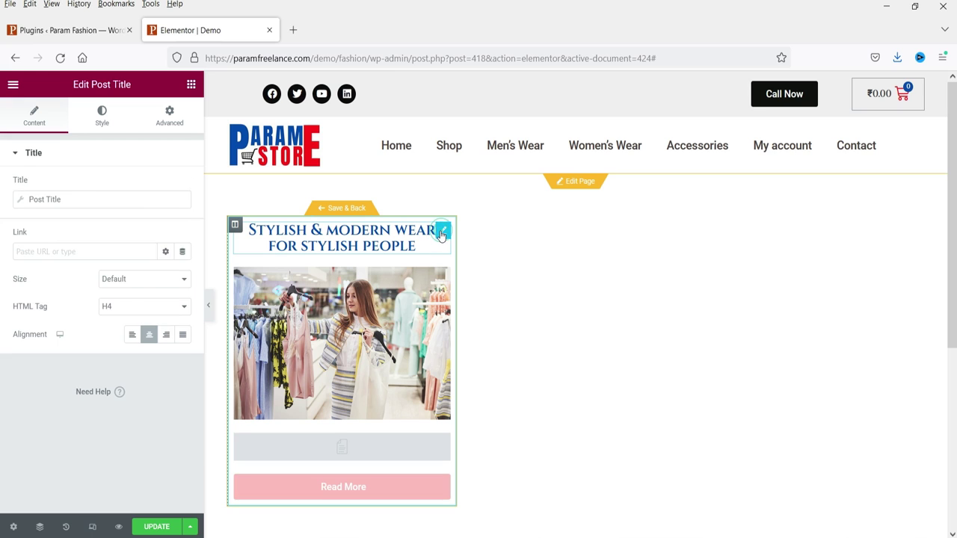
{"action": "left_click", "coordinate": [183, 254]}
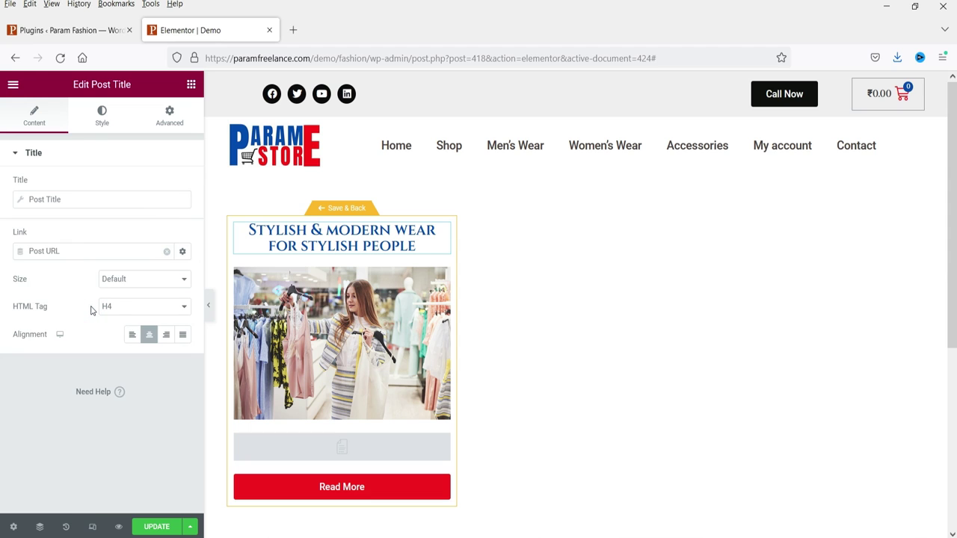
{"action": "left_click", "coordinate": [338, 343]}
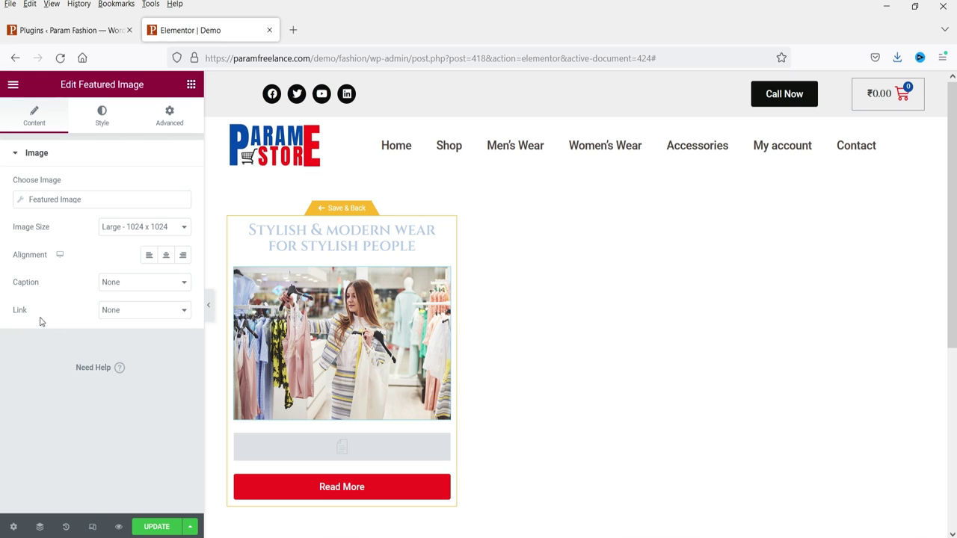
{"action": "left_click", "coordinate": [181, 314]}
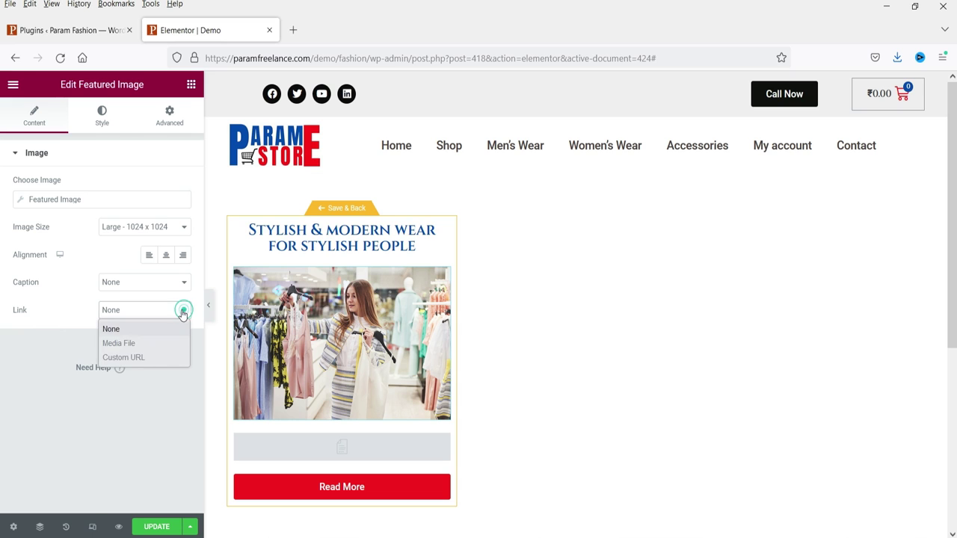
{"action": "left_click", "coordinate": [162, 358]}
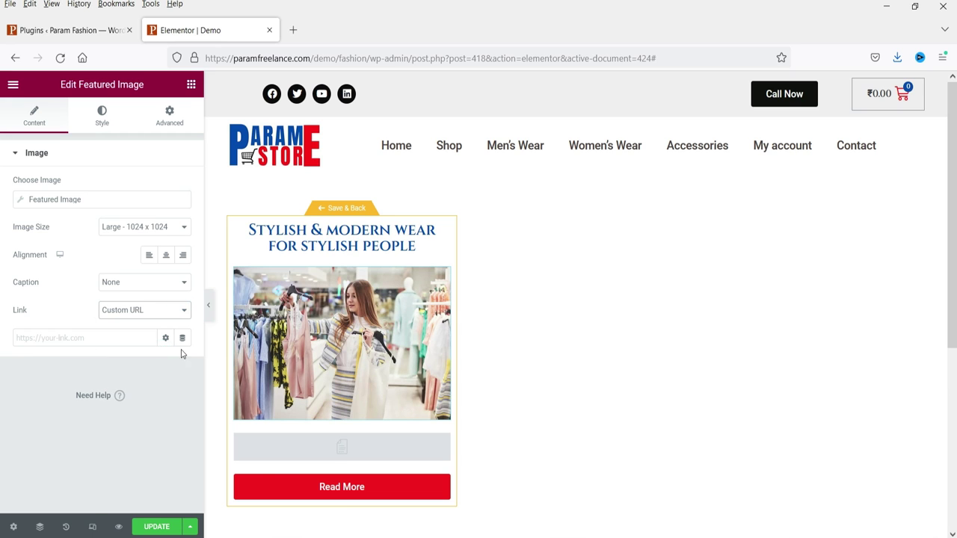
{"action": "left_click", "coordinate": [182, 346]}
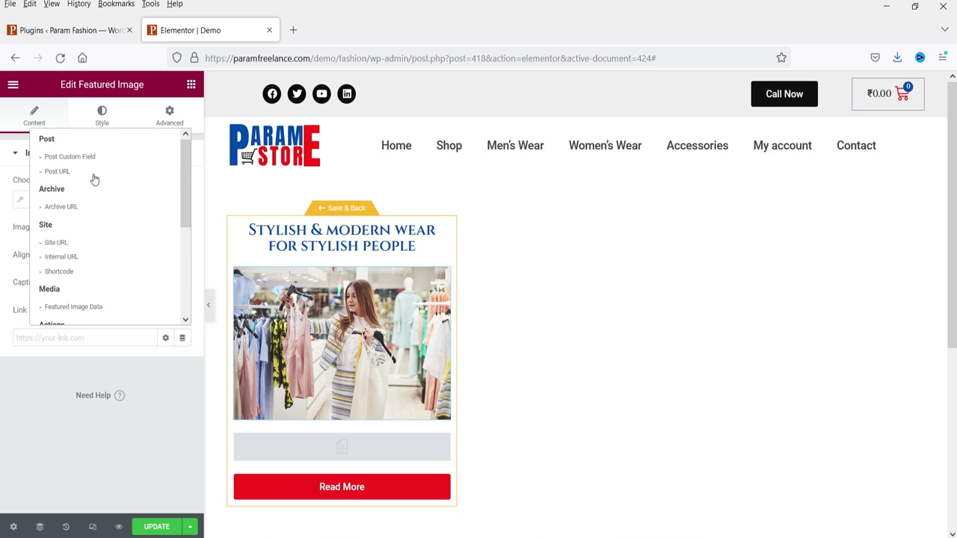
{"action": "left_click", "coordinate": [93, 173]}
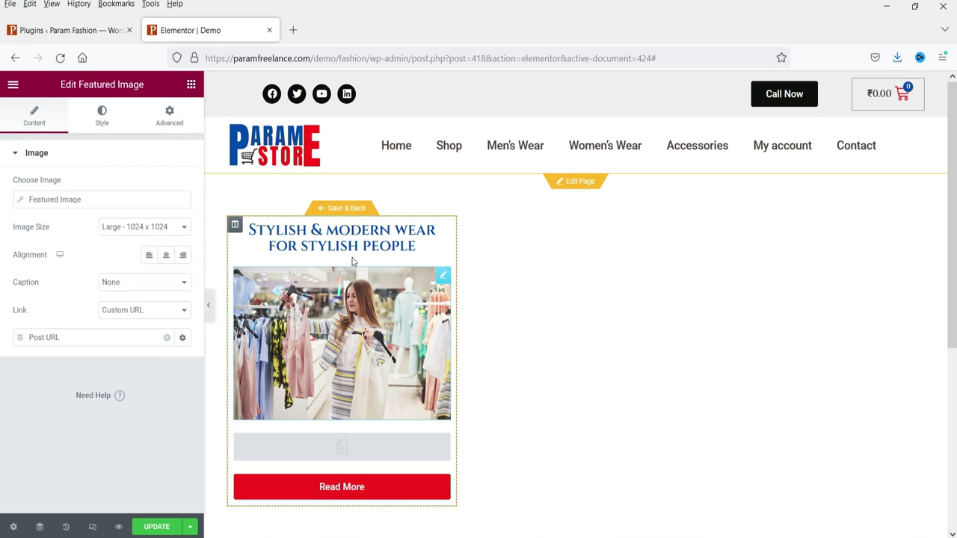
{"action": "scroll", "coordinate": [576, 339], "scroll_direction": "down", "scroll_amount": 1}
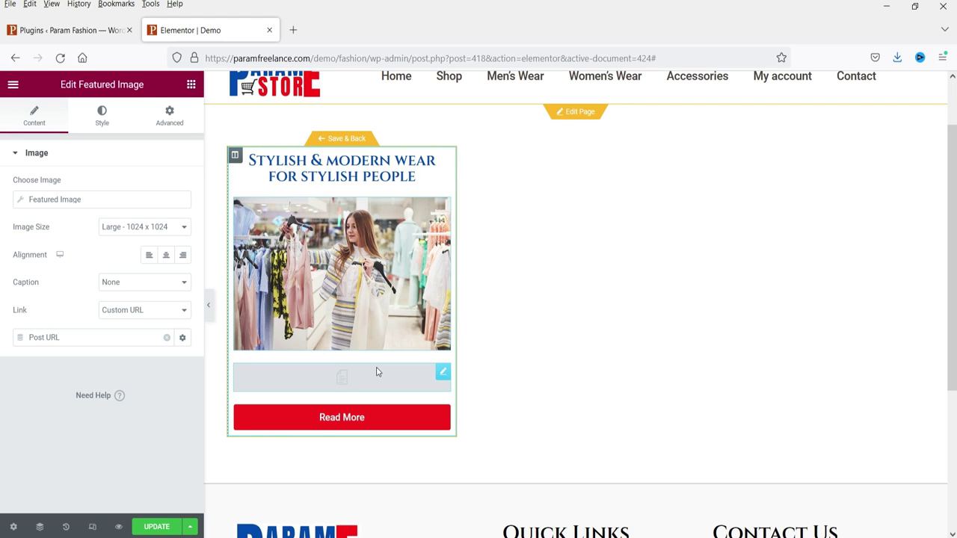
{"action": "left_click", "coordinate": [191, 86]}
{"action": "scroll", "coordinate": [157, 396], "scroll_direction": "down", "scroll_amount": 2}
{"action": "scroll", "coordinate": [159, 372], "scroll_direction": "up", "scroll_amount": 2}
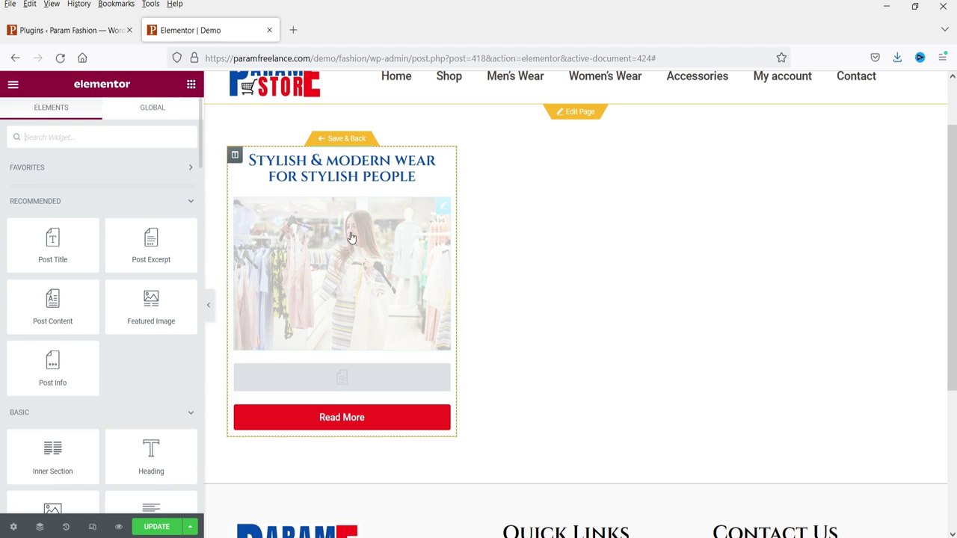
- Save and leave the loop item template, then preview the post carousel slides on the Demo page
{"action": "left_click", "coordinate": [346, 140]}
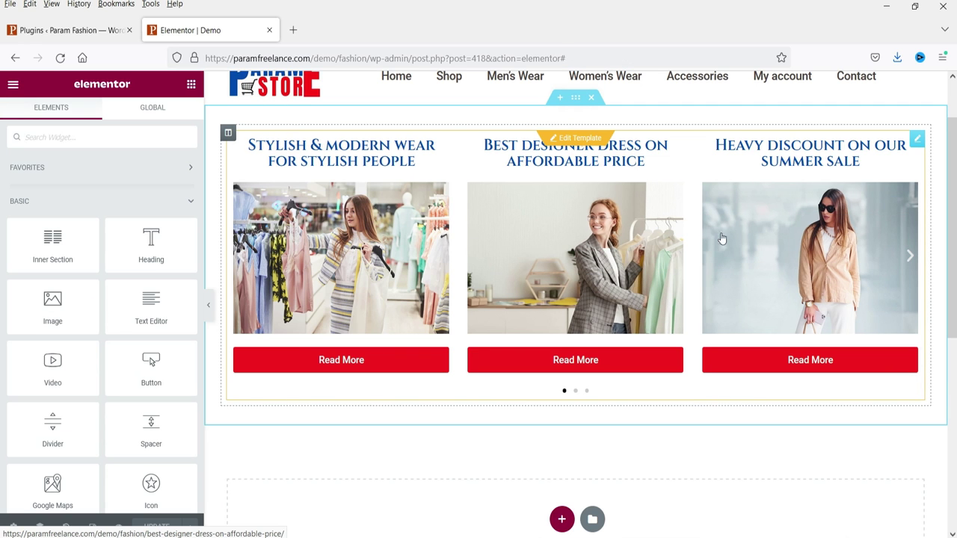
{"action": "left_click", "coordinate": [910, 259]}
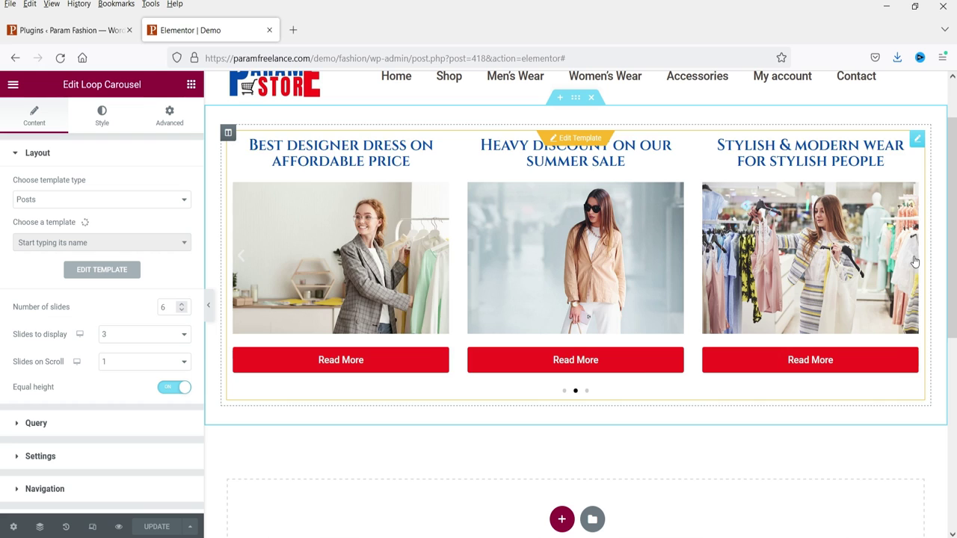
{"action": "left_click", "coordinate": [914, 260]}
{"action": "left_click", "coordinate": [914, 260]}
{"action": "left_click", "coordinate": [914, 260]}
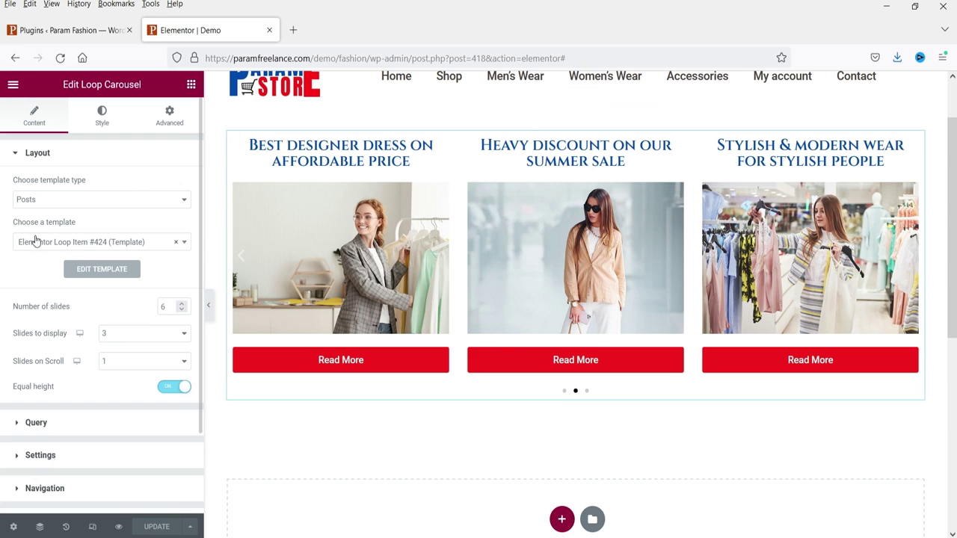
{"action": "left_click", "coordinate": [101, 245]}
- Keep the current loop template, set Slides to display to 2 with one slide per scroll
{"action": "left_click", "coordinate": [100, 245]}
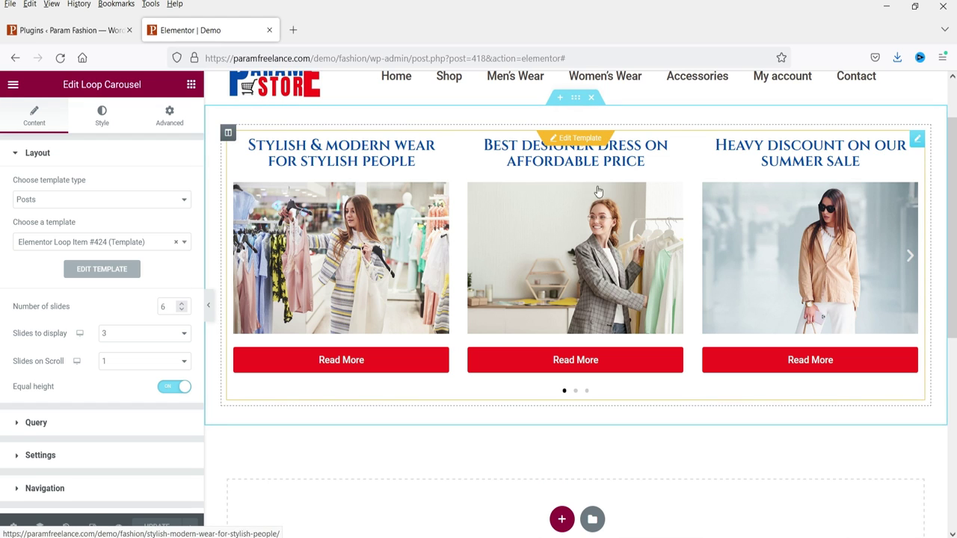
{"action": "left_click", "coordinate": [183, 335]}
{"action": "left_click", "coordinate": [167, 371]}
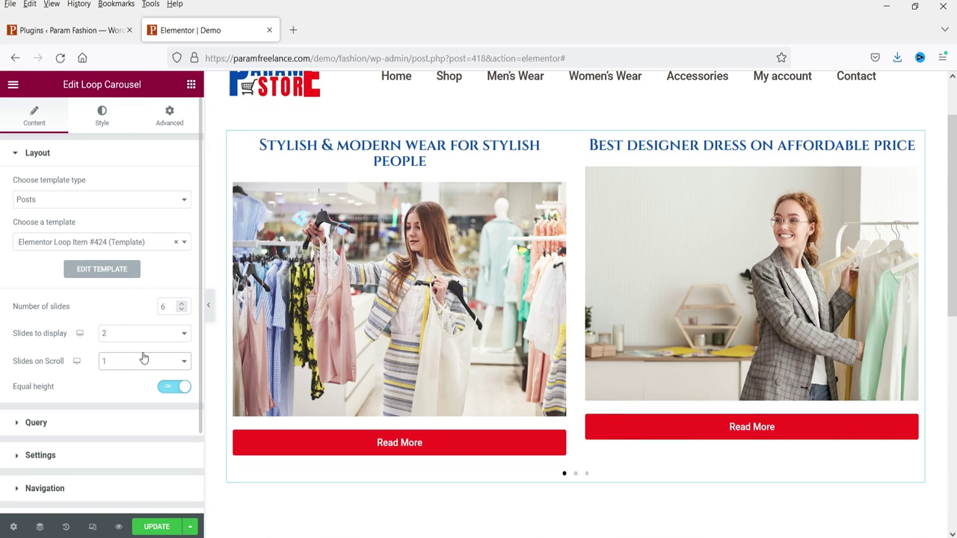
{"action": "left_click", "coordinate": [143, 360]}
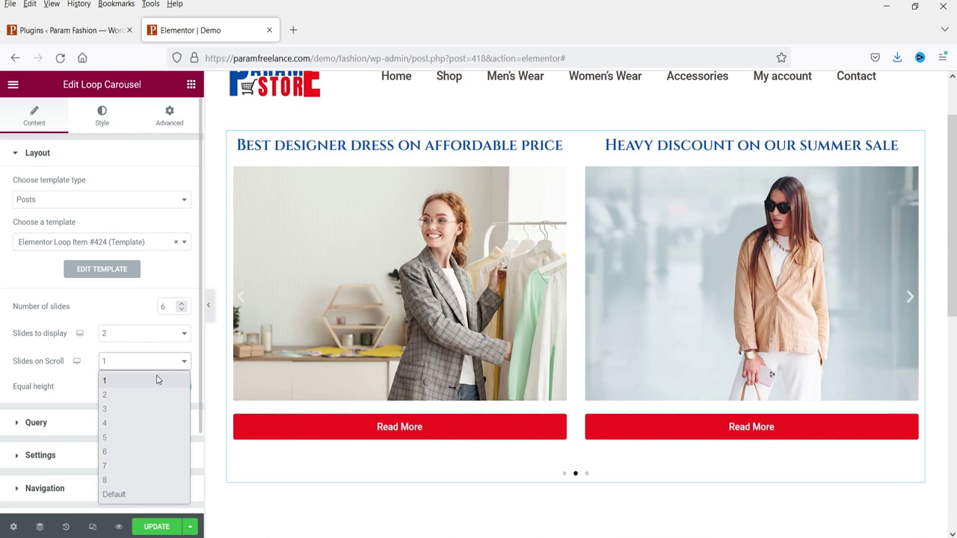
{"action": "left_click", "coordinate": [157, 380]}
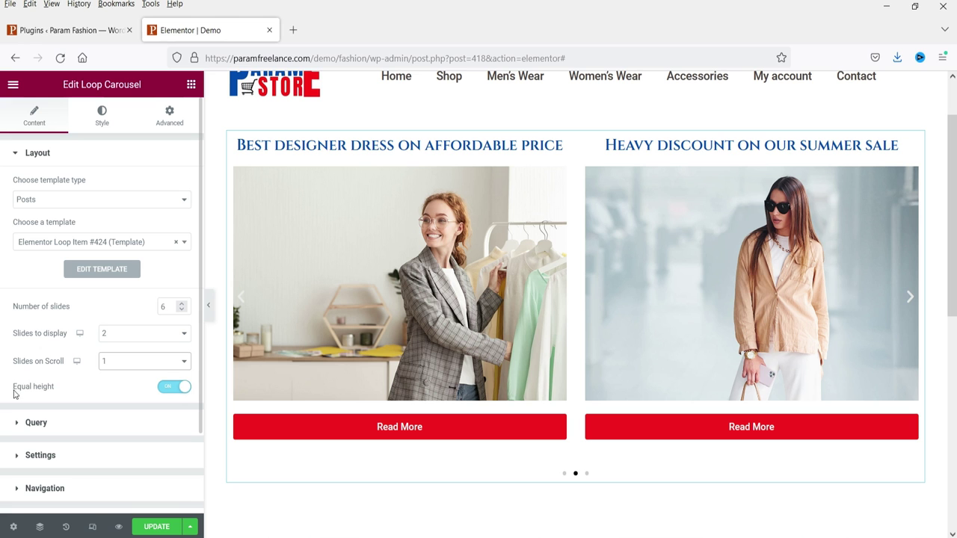
{"action": "left_click", "coordinate": [172, 391]}
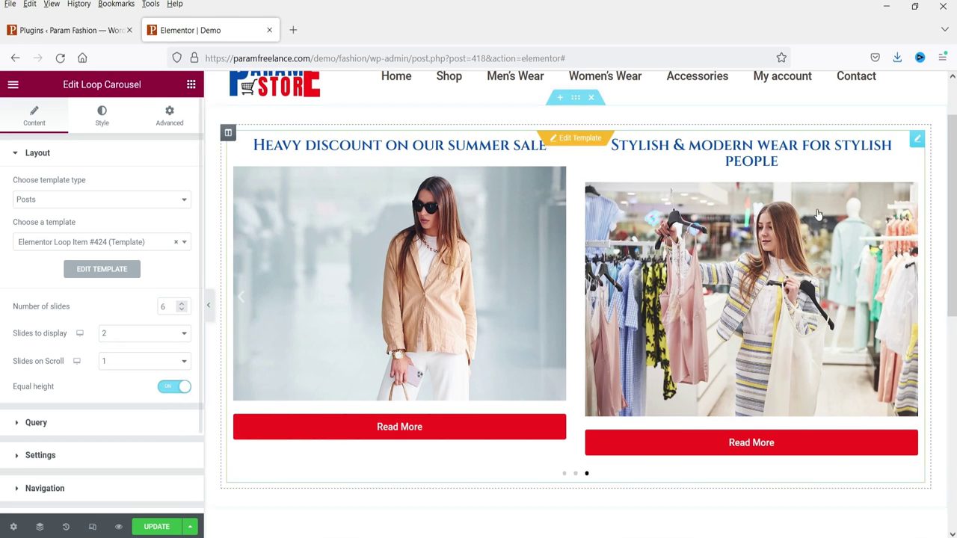
{"action": "scroll", "coordinate": [796, 219], "scroll_direction": "down", "scroll_amount": 2}
{"action": "left_click", "coordinate": [60, 422]}
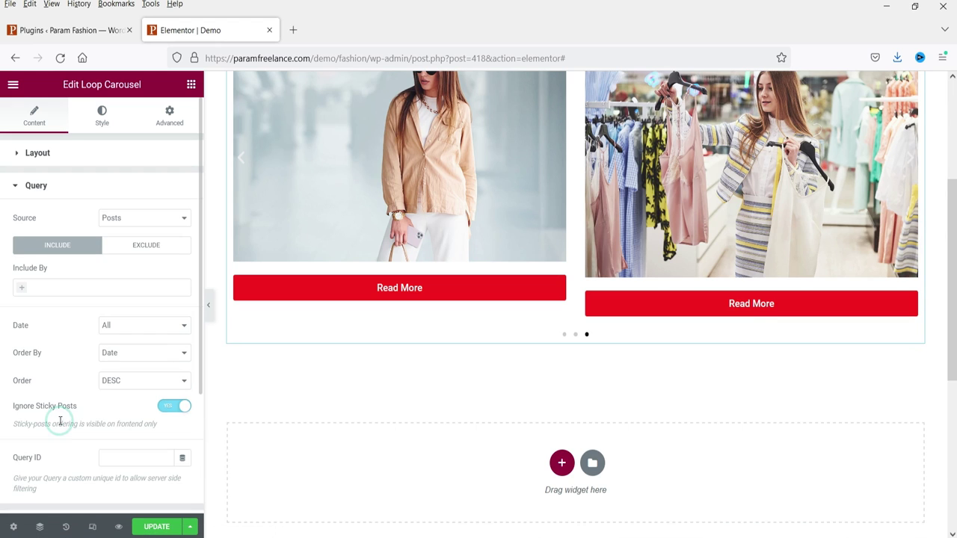
{"action": "left_click", "coordinate": [164, 216]}
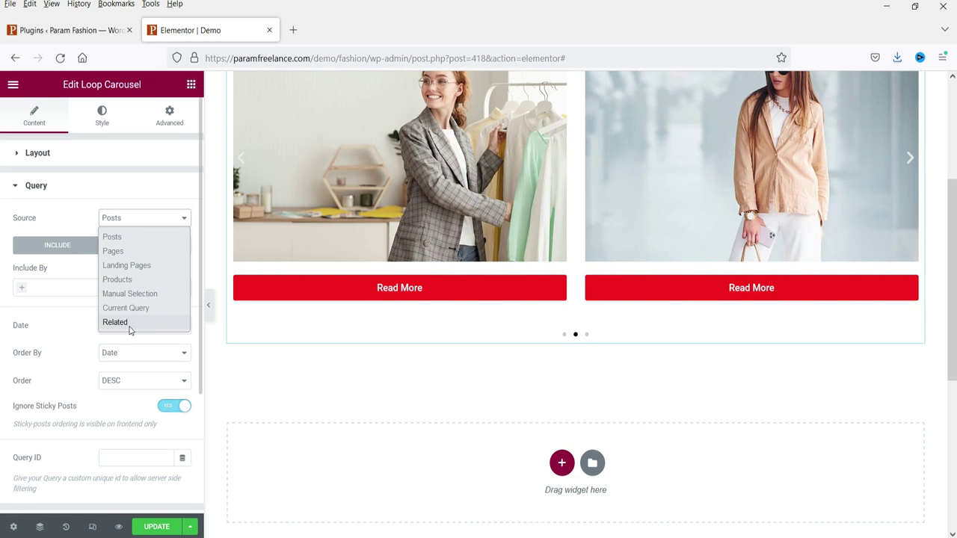
{"action": "left_click", "coordinate": [39, 187]}
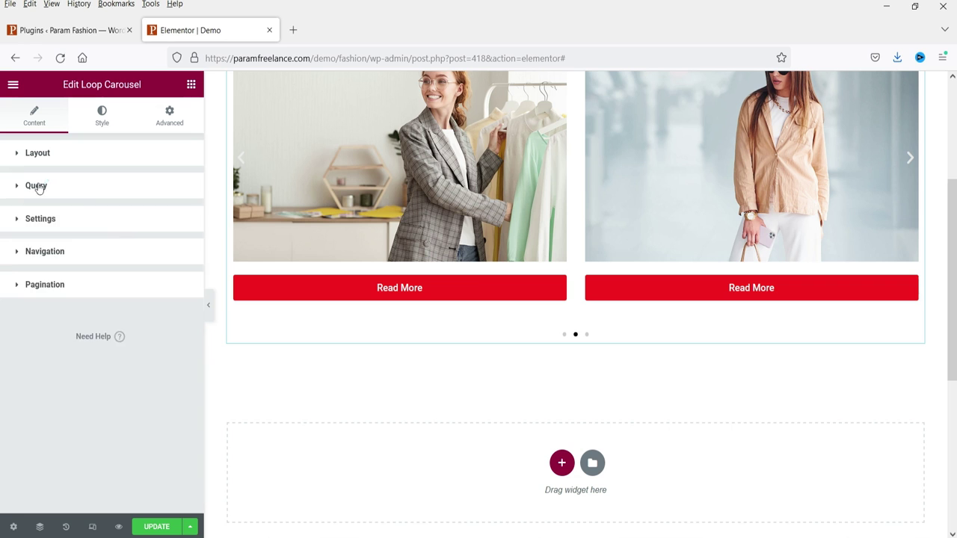
{"action": "left_click", "coordinate": [39, 187]}
{"action": "left_click", "coordinate": [41, 288]}
{"action": "left_click", "coordinate": [41, 288]}
{"action": "left_click", "coordinate": [40, 287]}
{"action": "left_click", "coordinate": [46, 302]}
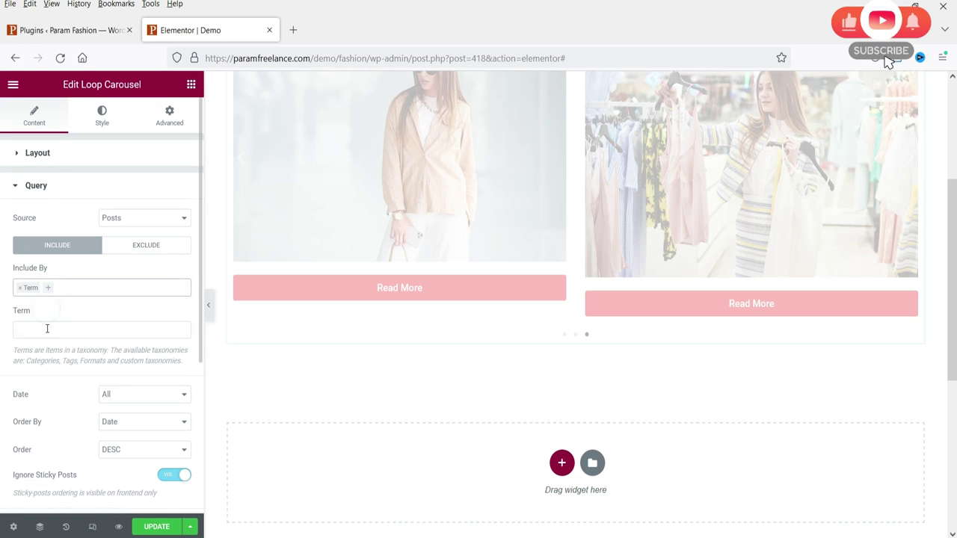
{"action": "left_click", "coordinate": [46, 329]}
{"action": "left_click", "coordinate": [20, 294]}
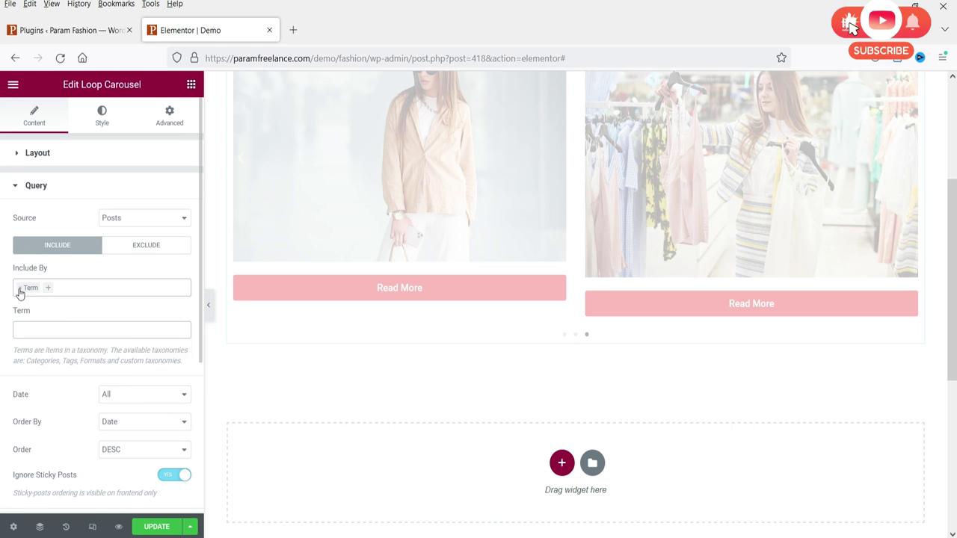
{"action": "left_click", "coordinate": [20, 292]}
{"action": "left_click", "coordinate": [71, 270]}
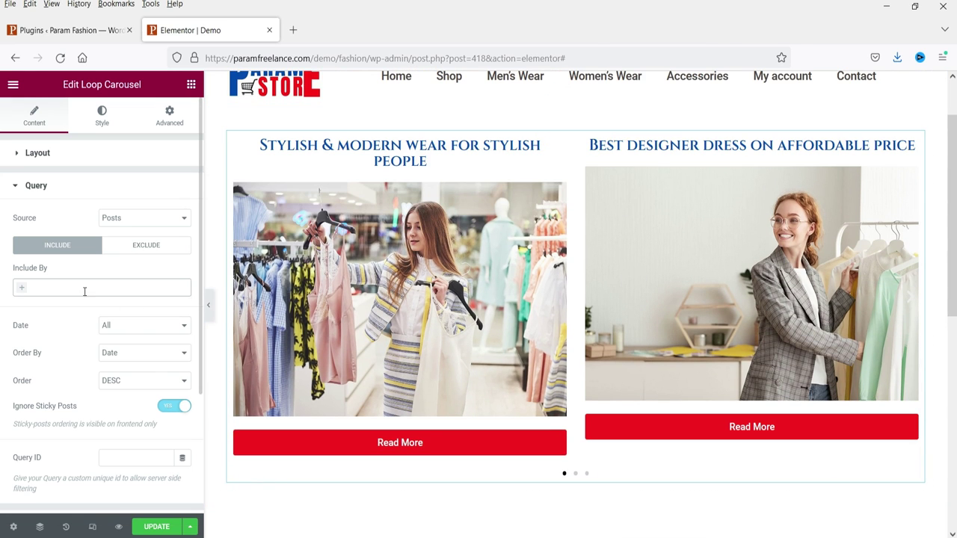
{"action": "scroll", "coordinate": [87, 294], "scroll_direction": "down", "scroll_amount": 3}
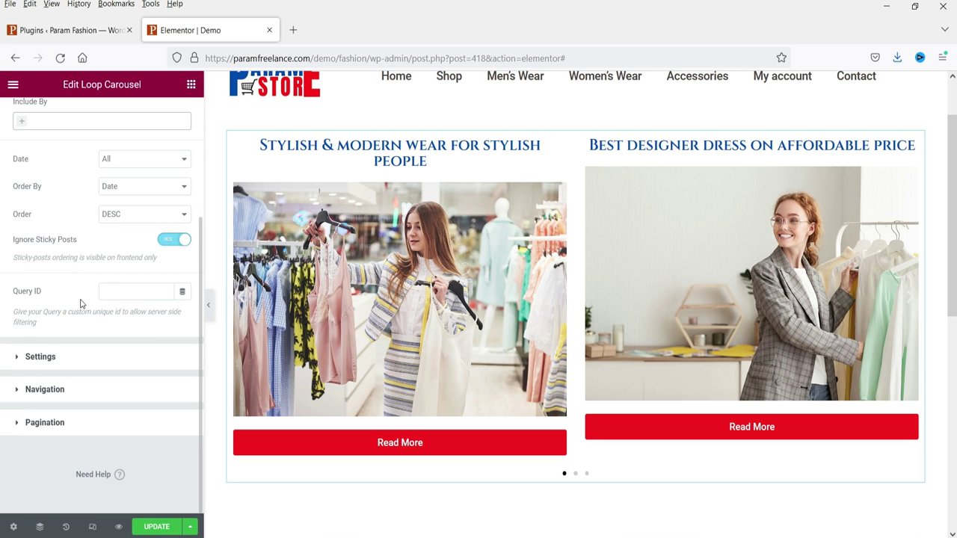
- Set the carousel's Pagination to None, leaving Navigation Arrows switched on
{"action": "left_click", "coordinate": [60, 357]}
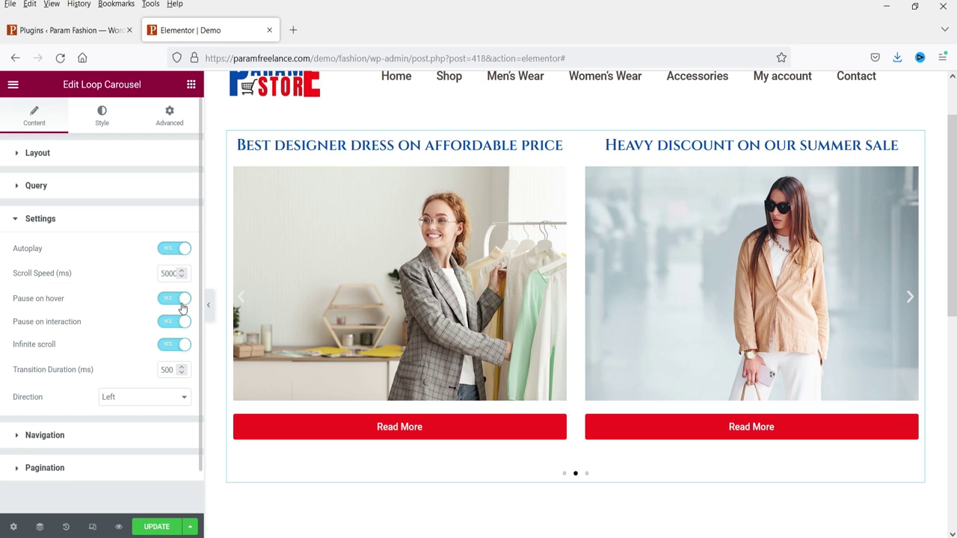
{"action": "scroll", "coordinate": [119, 311], "scroll_direction": "down", "scroll_amount": 1}
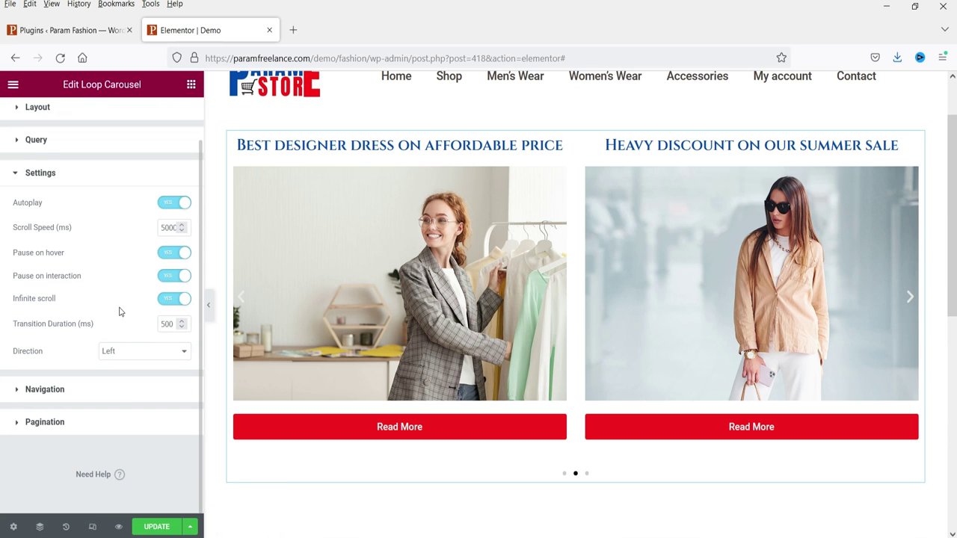
{"action": "left_click", "coordinate": [47, 394]}
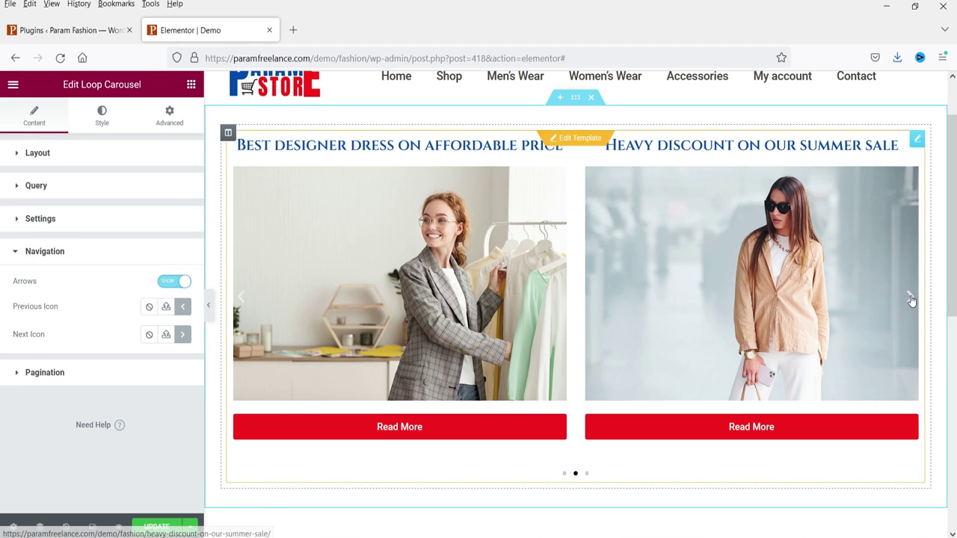
{"action": "left_click", "coordinate": [173, 282]}
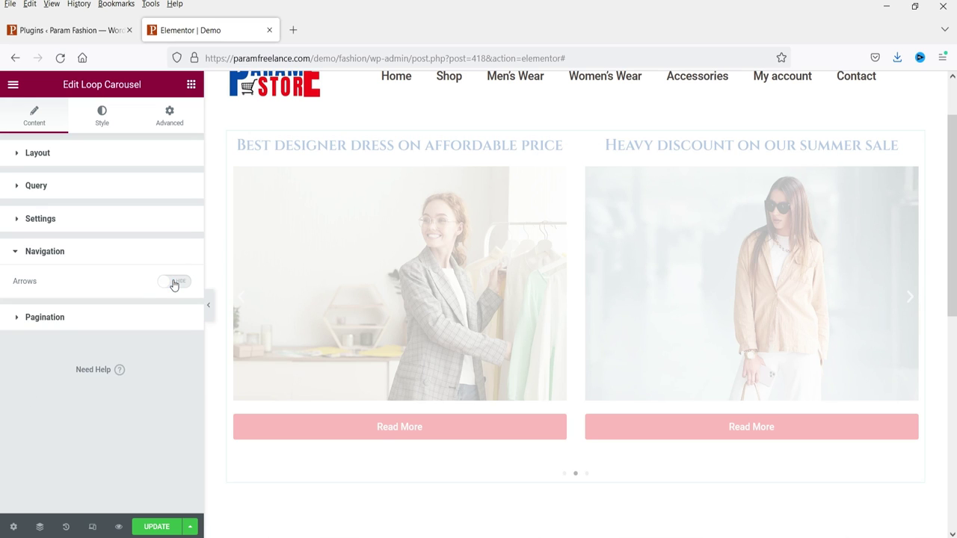
{"action": "left_click", "coordinate": [173, 283]}
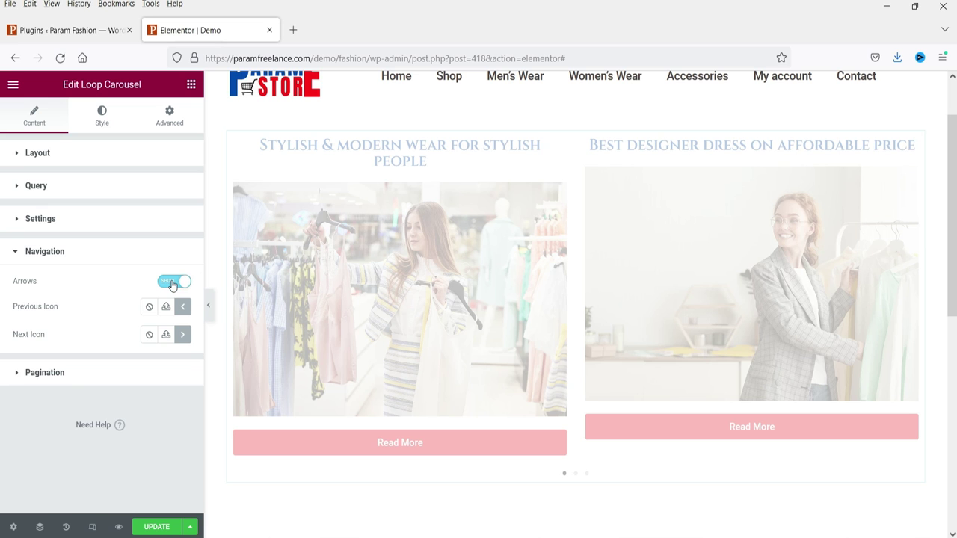
{"action": "left_click", "coordinate": [66, 373]}
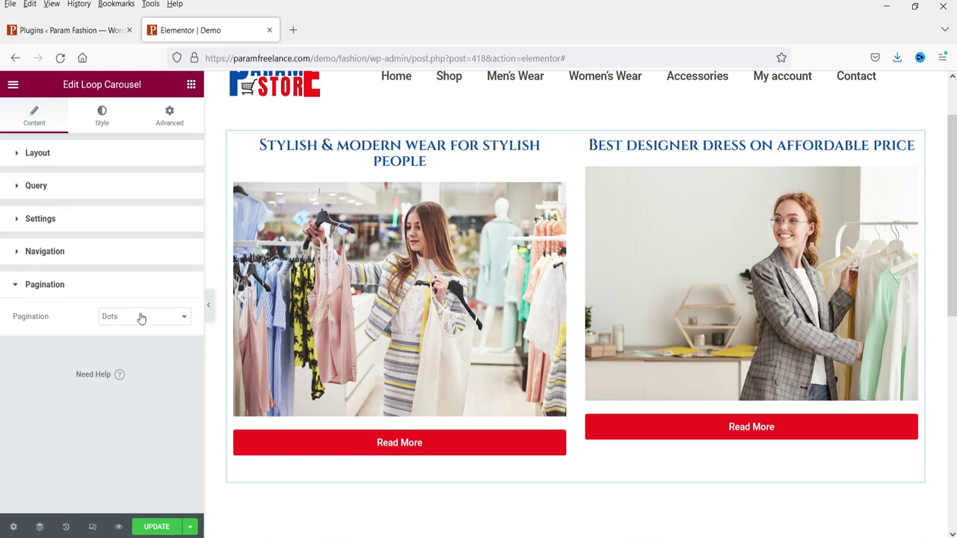
{"action": "left_click", "coordinate": [141, 316]}
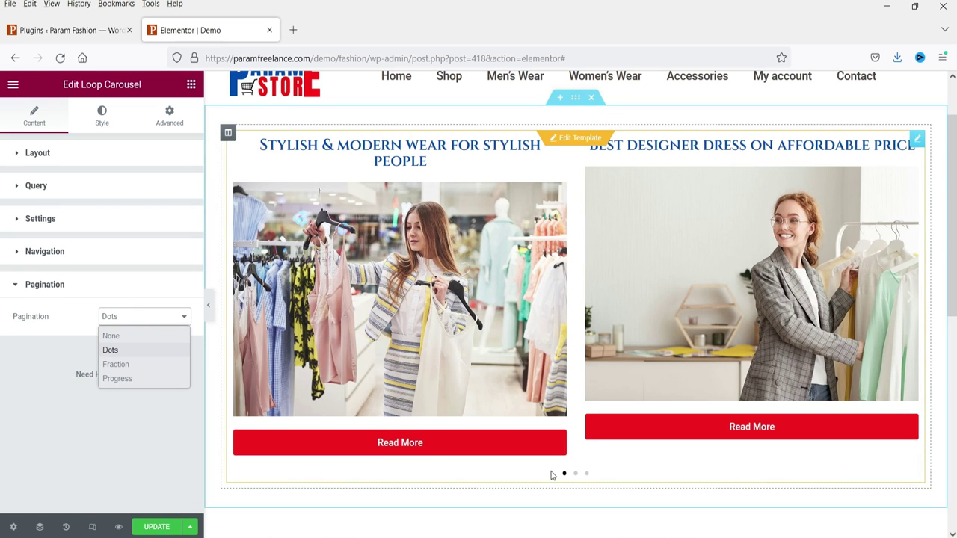
{"action": "left_click", "coordinate": [135, 337]}
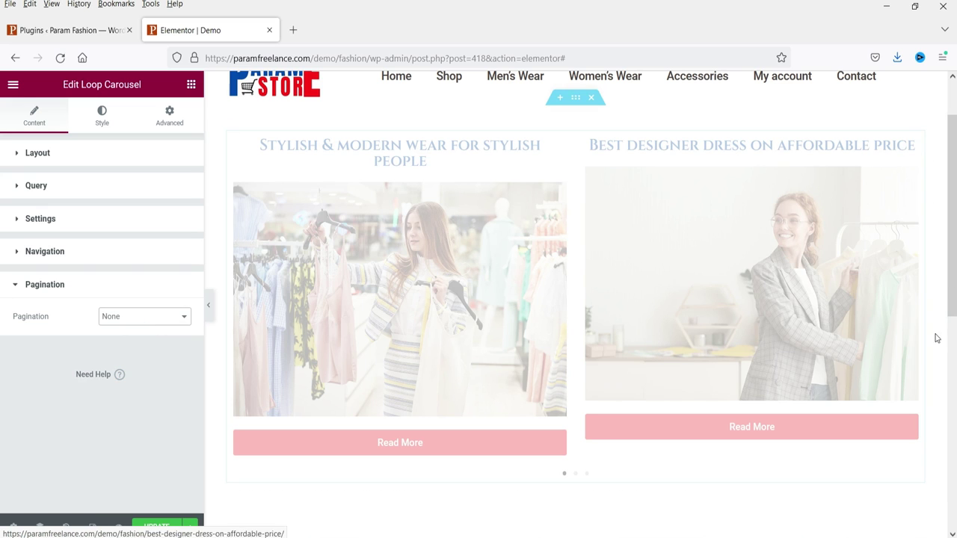
{"action": "left_click", "coordinate": [867, 391]}
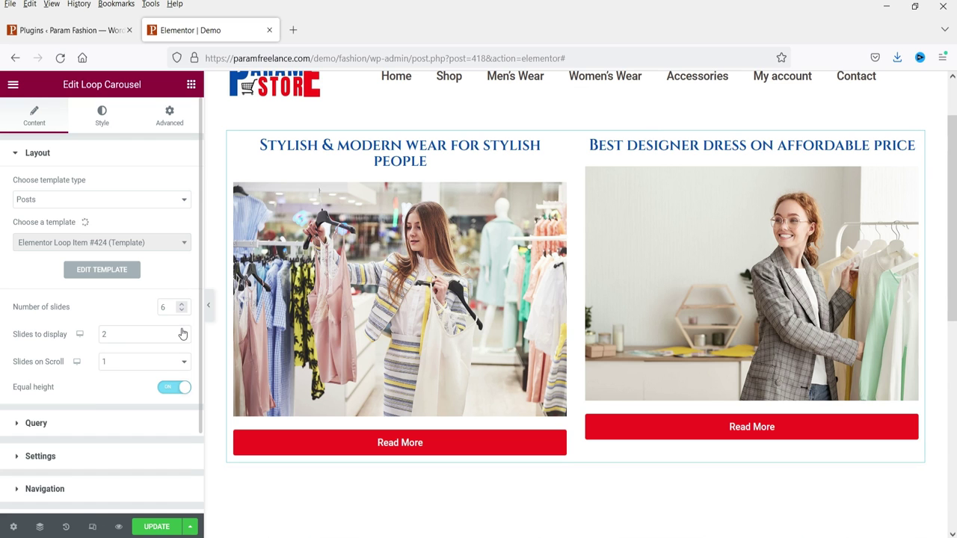
- Restore 3 slides per view and try slide gaps of 5 and 20 in the Style settings
{"action": "left_click", "coordinate": [182, 333]}
{"action": "left_click", "coordinate": [152, 378]}
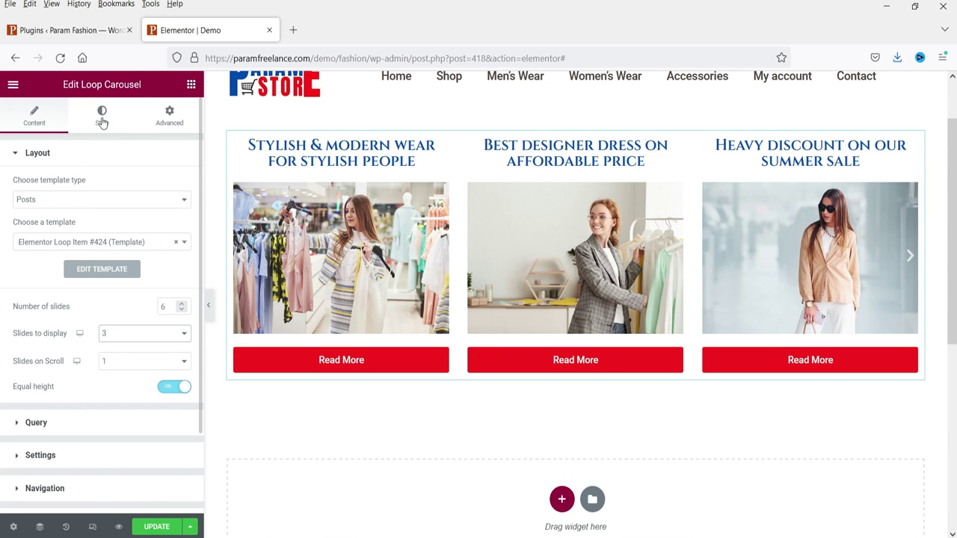
{"action": "left_click", "coordinate": [103, 122]}
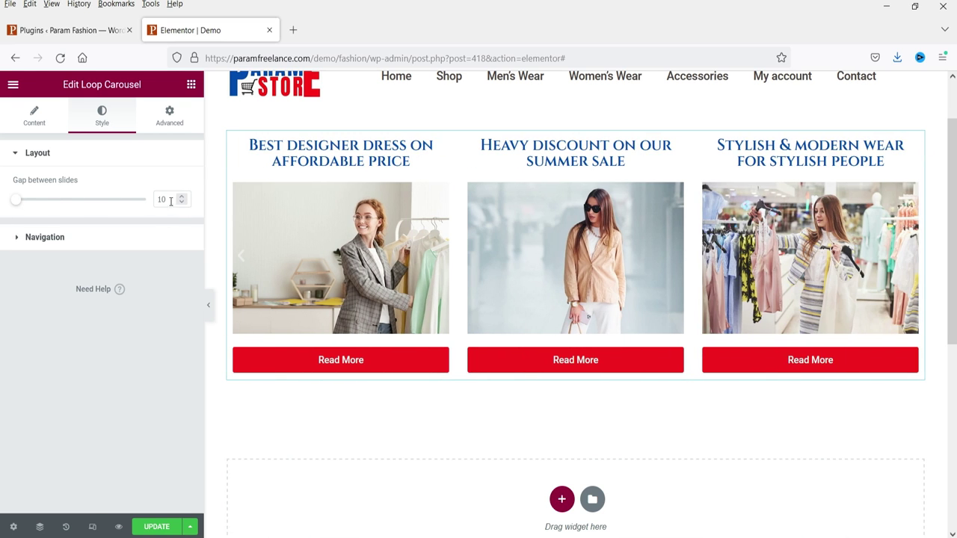
{"action": "key", "text": "BackSpace"}
{"action": "key", "text": "BackSpace"}
{"action": "type", "text": "5"}
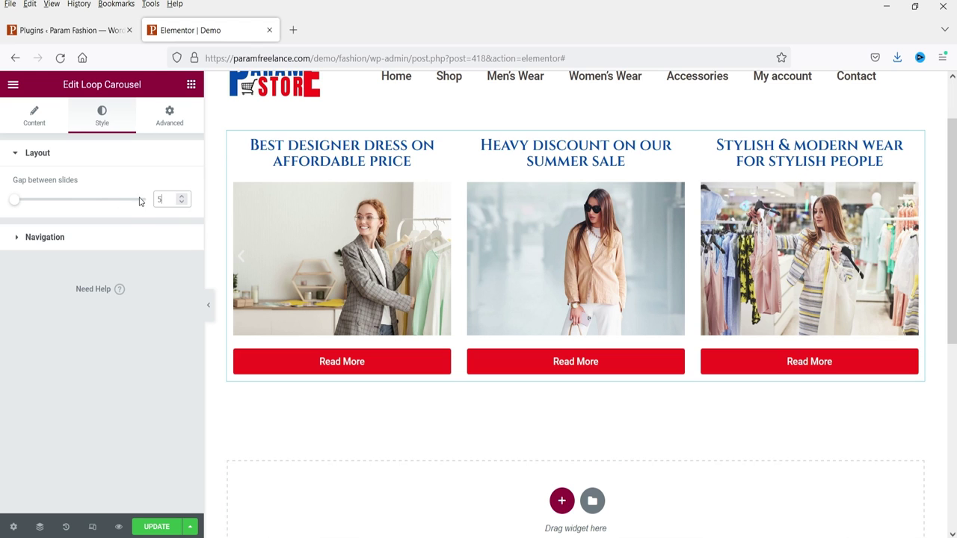
{"action": "key", "text": "BackSpace"}
{"action": "type", "text": "20"}
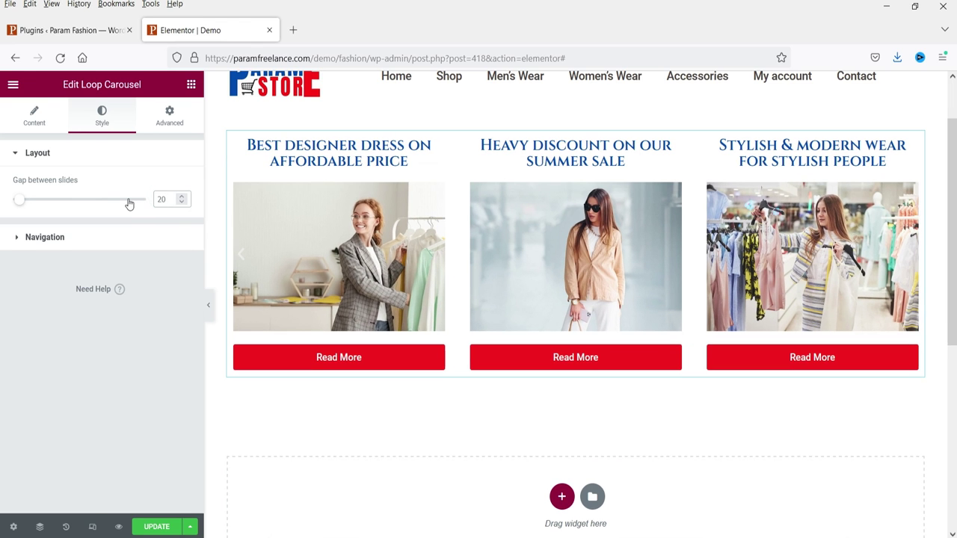
{"action": "type", "text": "10"}
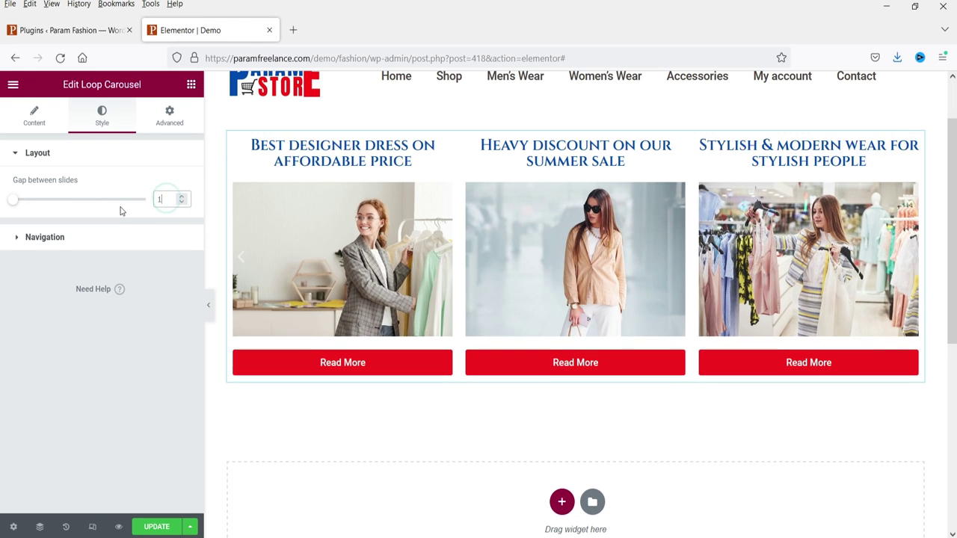
{"action": "left_click", "coordinate": [107, 237]}
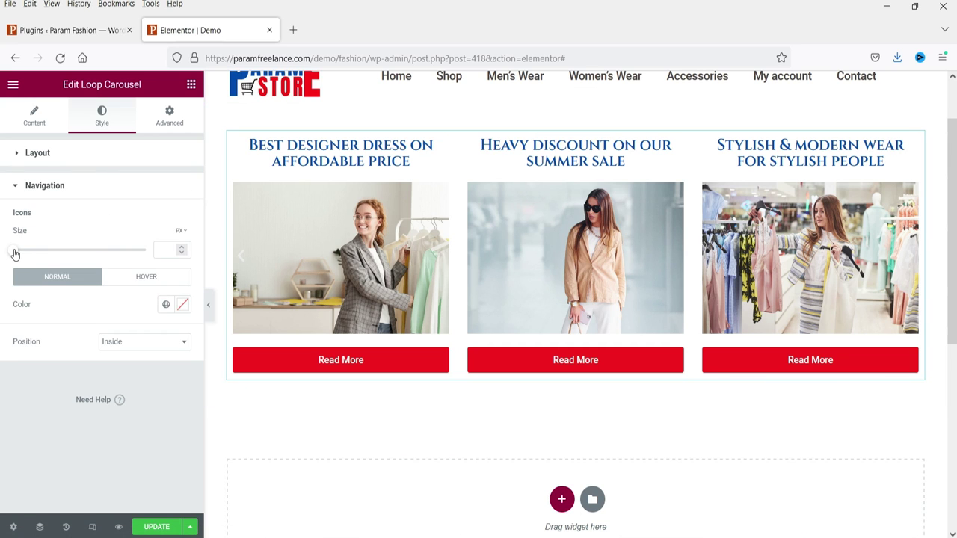
- Enlarge the carousel arrows to 64 px and colour them the red accent
{"action": "left_click_drag", "start_coordinate": [26, 255], "coordinate": [33, 258]}
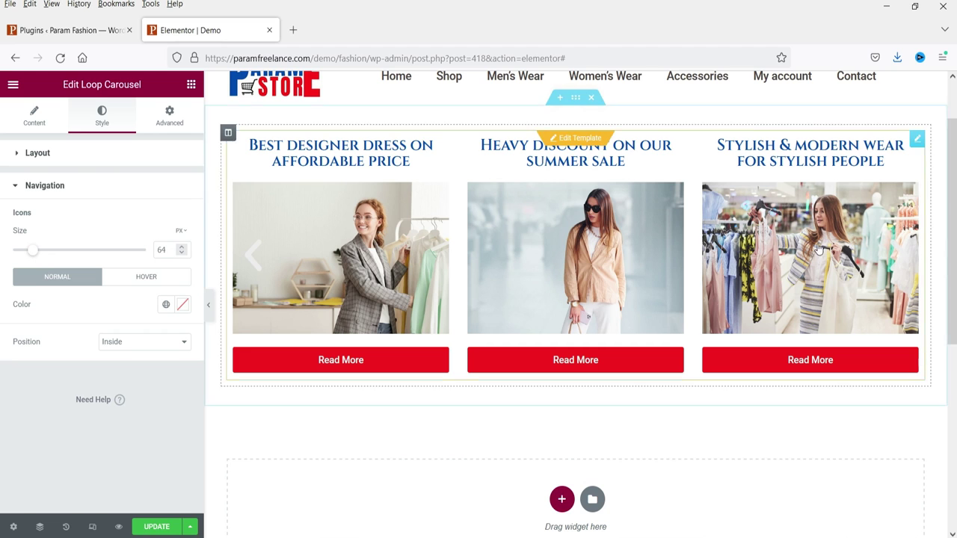
{"action": "left_click", "coordinate": [165, 304]}
{"action": "left_click", "coordinate": [71, 439]}
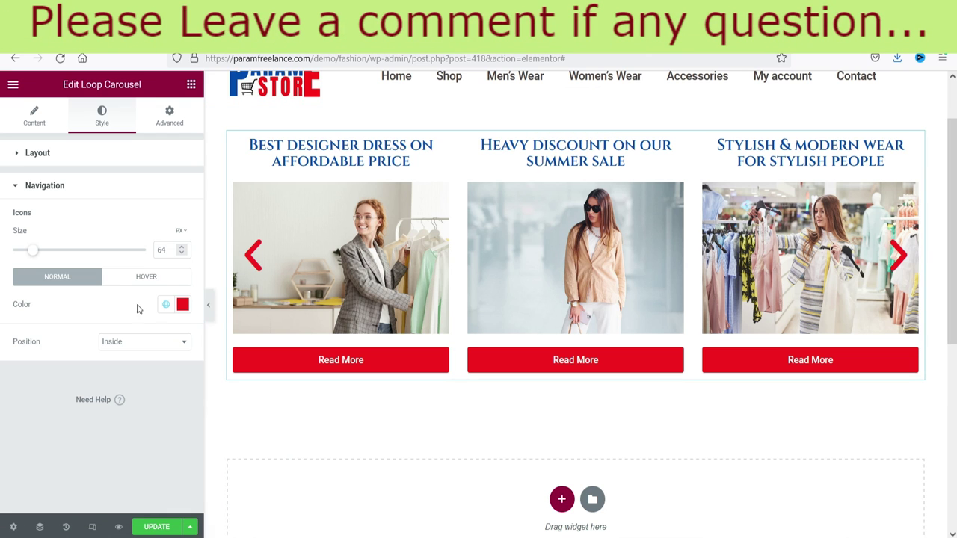
- Set the arrows' hover colour to the global Primary blue
{"action": "left_click", "coordinate": [128, 278]}
{"action": "left_click", "coordinate": [164, 306]}
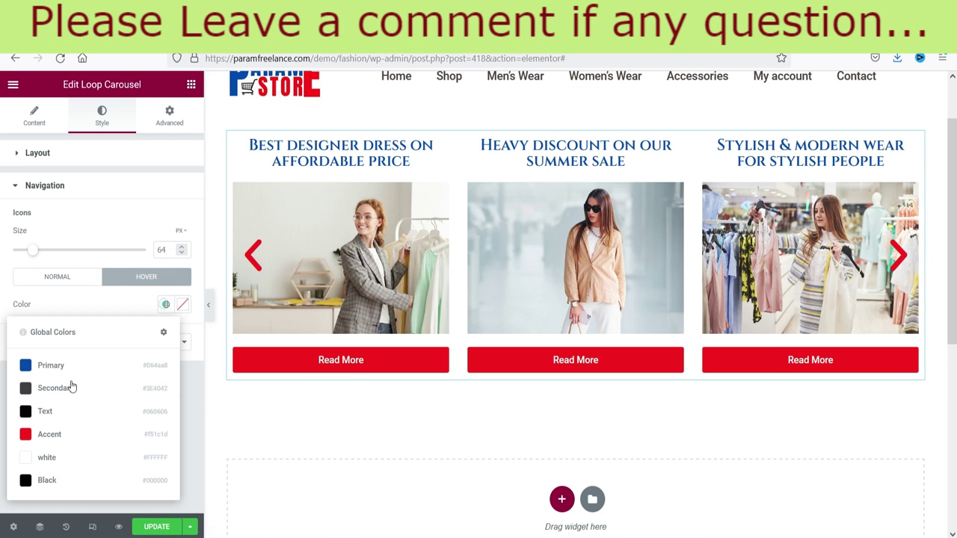
{"action": "left_click", "coordinate": [58, 362]}
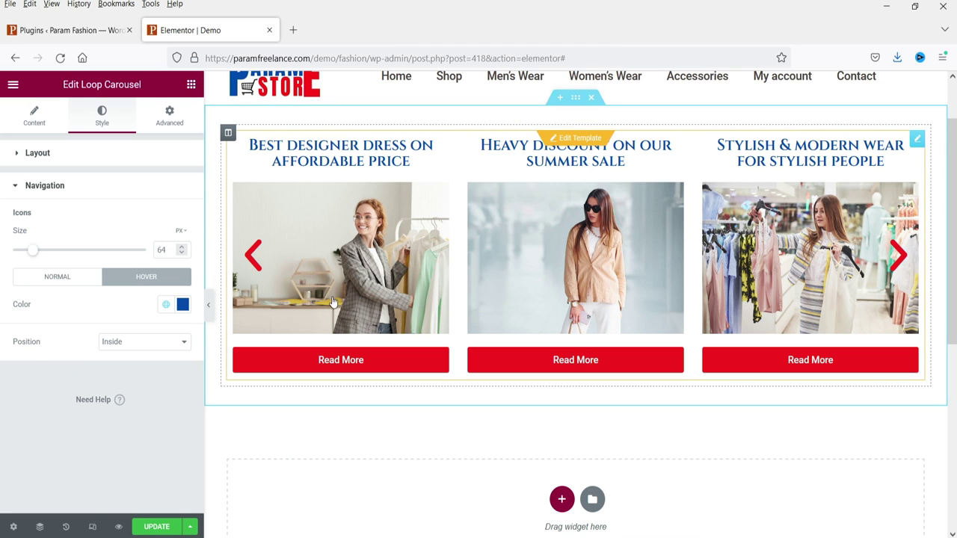
- Try the arrow position Outside, then put it back to Inside
{"action": "left_click", "coordinate": [122, 342]}
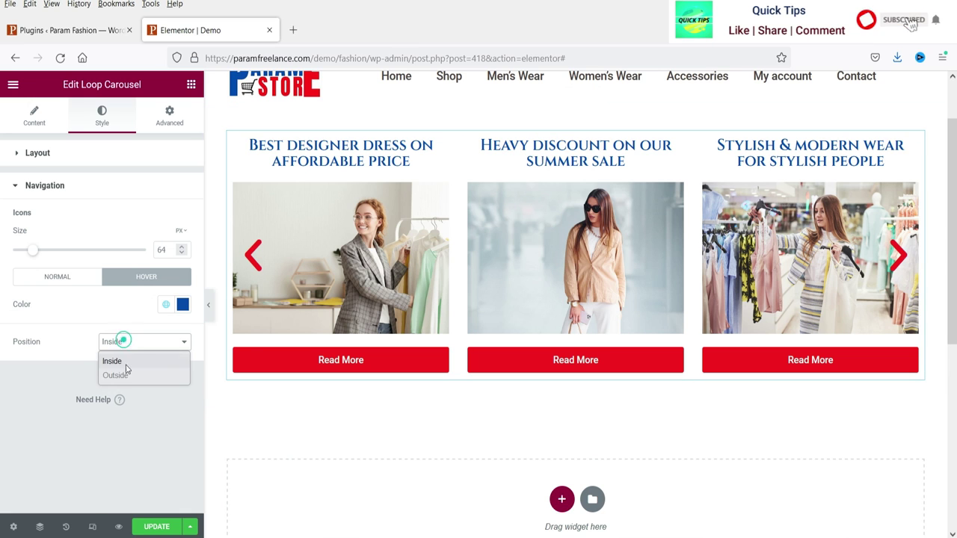
{"action": "left_click", "coordinate": [120, 375]}
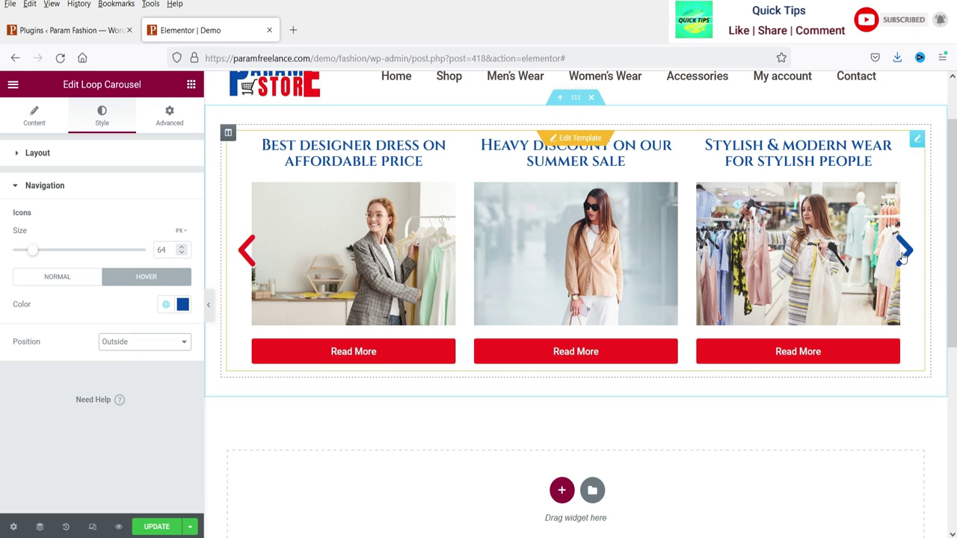
{"action": "left_click", "coordinate": [153, 343]}
{"action": "left_click", "coordinate": [149, 361]}
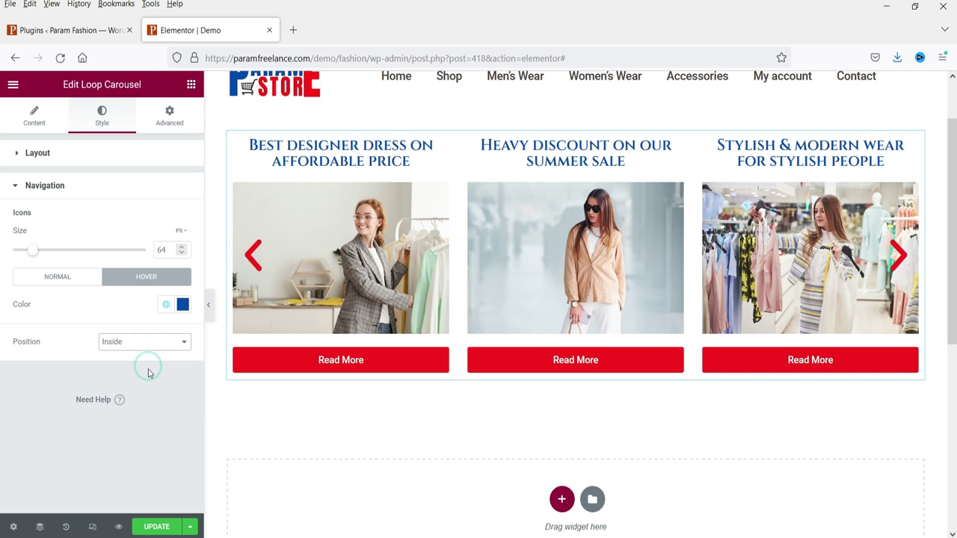
{"action": "left_click", "coordinate": [170, 116]}
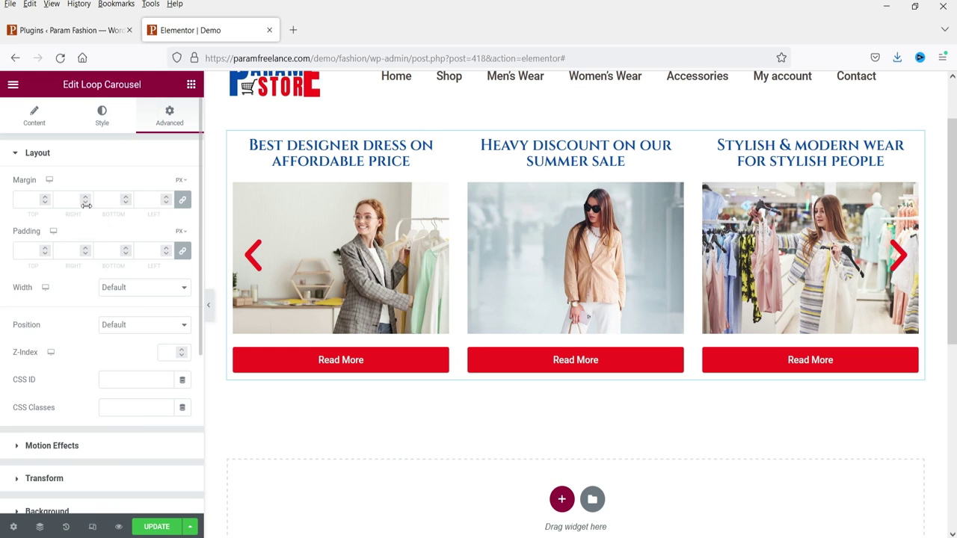
- Preview the carousel without the editor panel, restore the panel, and save the page
{"action": "scroll", "coordinate": [124, 307], "scroll_direction": "down", "scroll_amount": 3}
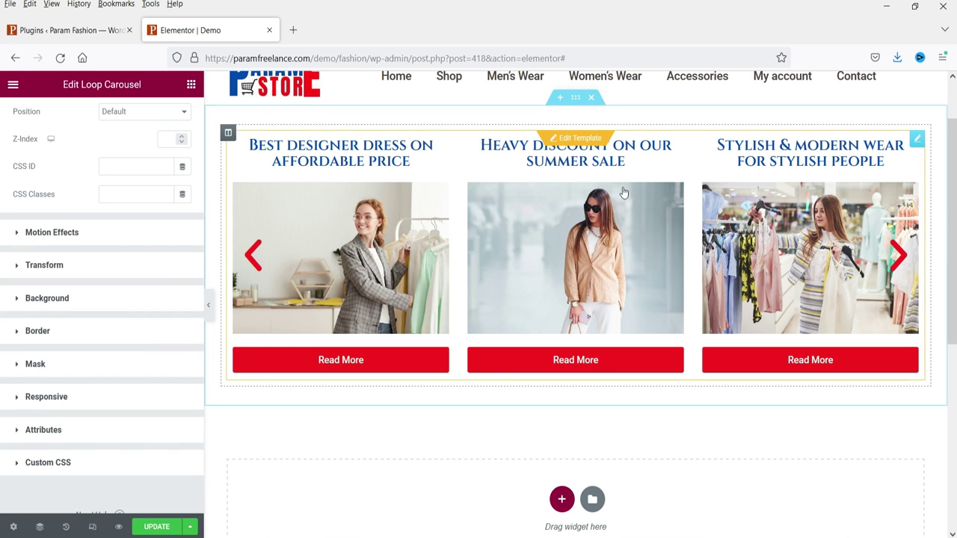
{"action": "left_click", "coordinate": [209, 308]}
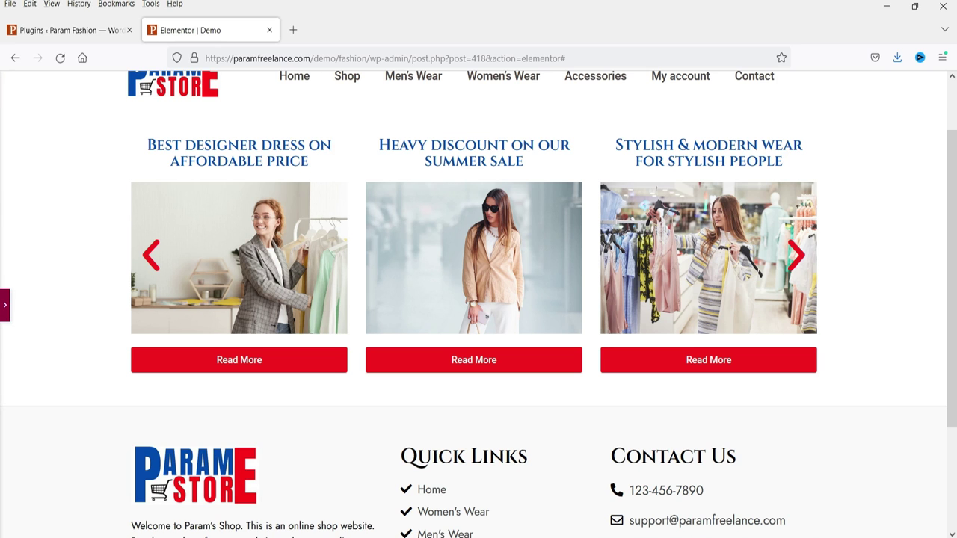
{"action": "left_click", "coordinate": [5, 305]}
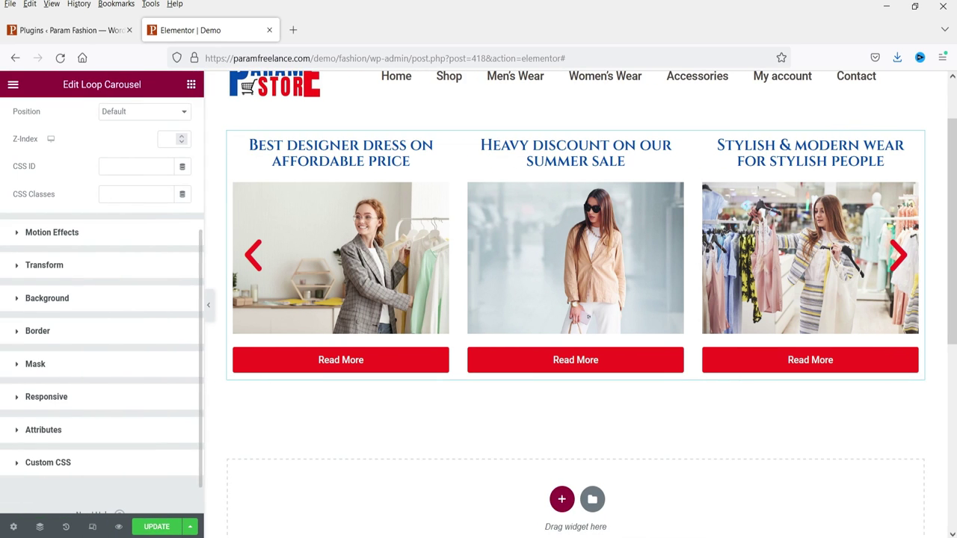
{"action": "left_click", "coordinate": [150, 527]}
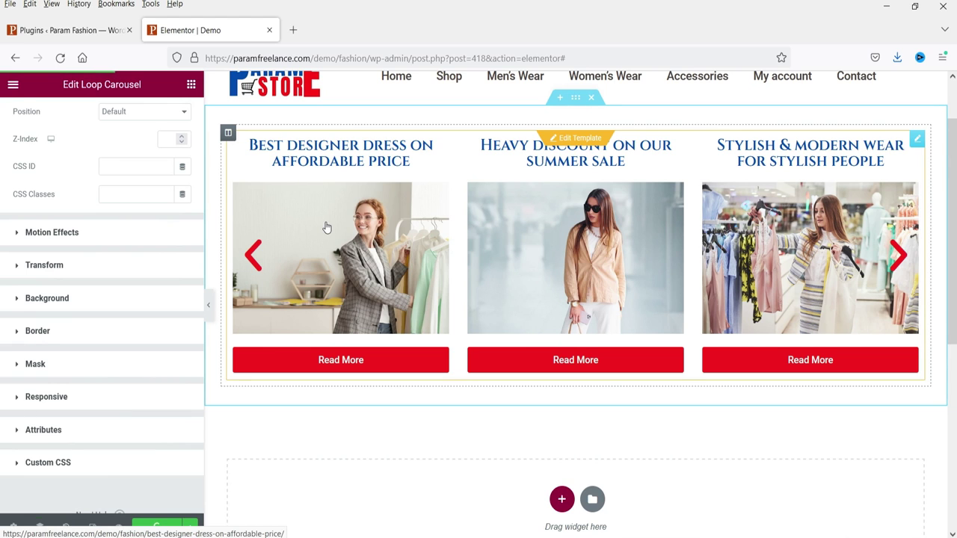
- View the live page, advance the carousel four times, then return to the editor tab
{"action": "left_click", "coordinate": [13, 85]}
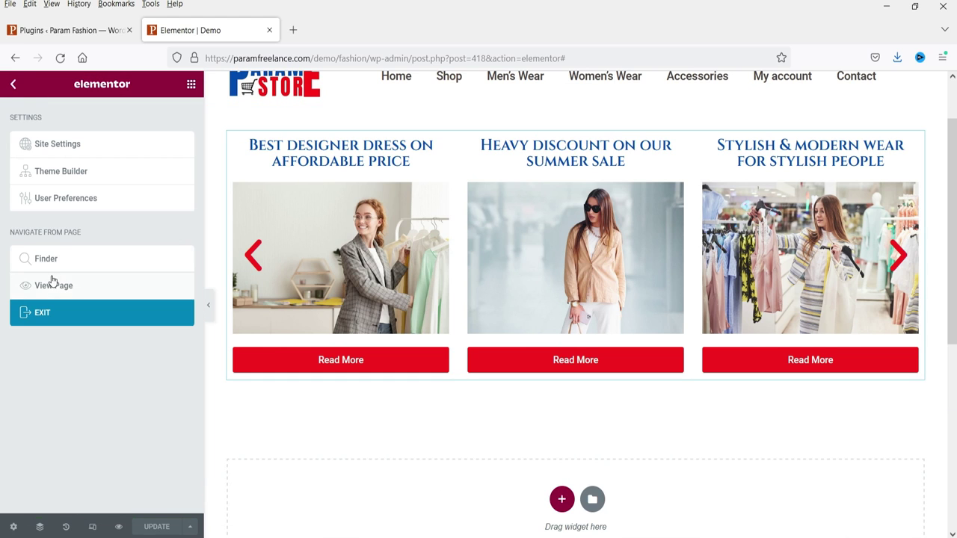
{"action": "left_click", "coordinate": [89, 288]}
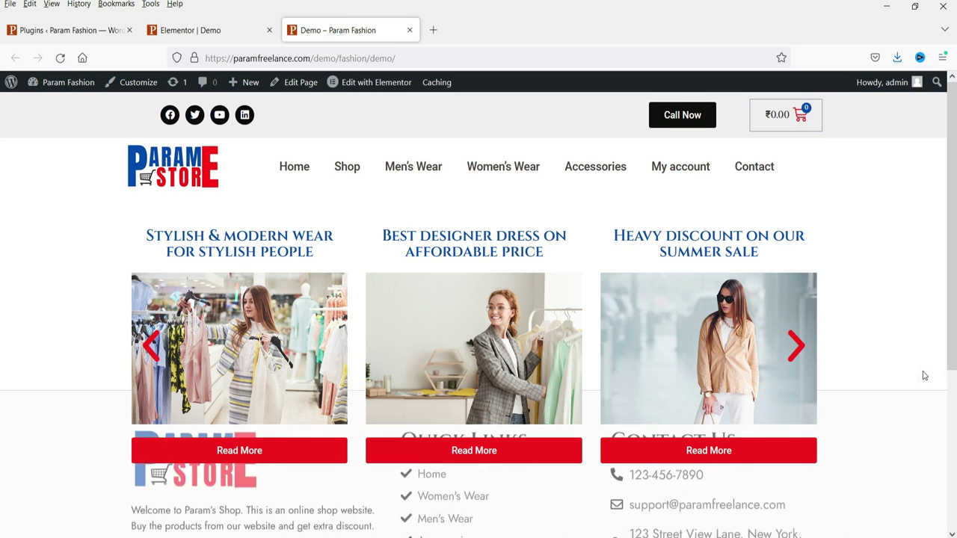
{"action": "left_click", "coordinate": [796, 348]}
{"action": "left_click", "coordinate": [797, 347]}
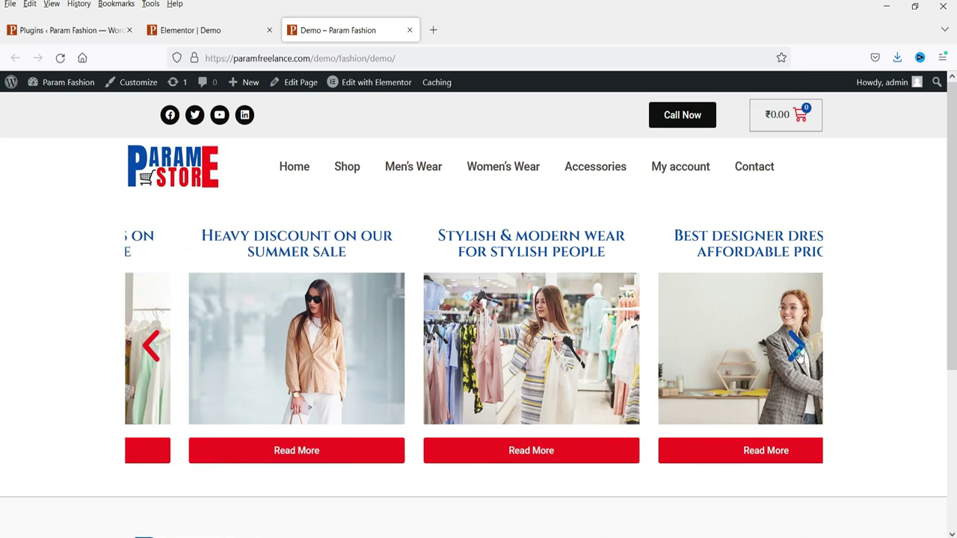
{"action": "left_click", "coordinate": [796, 348]}
{"action": "left_click", "coordinate": [797, 347]}
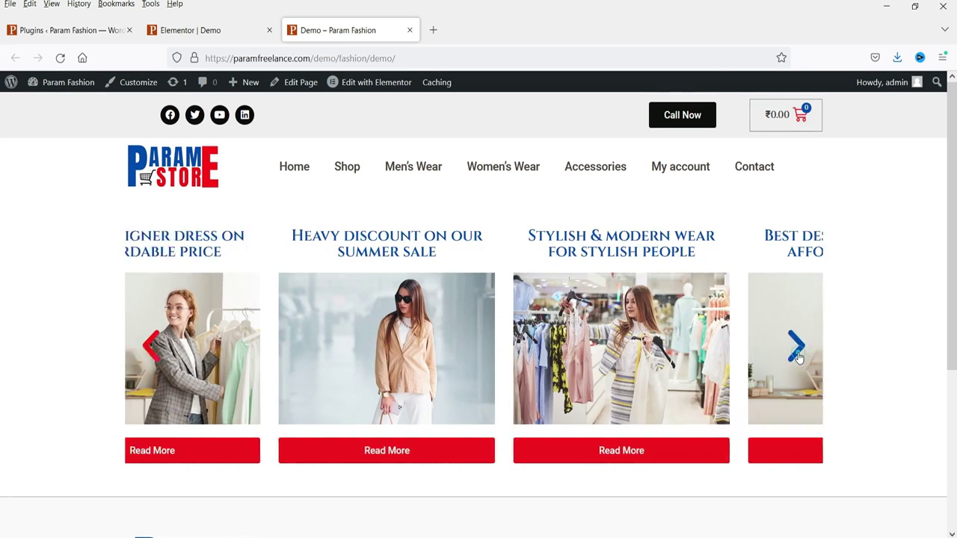
{"action": "left_click", "coordinate": [190, 30]}
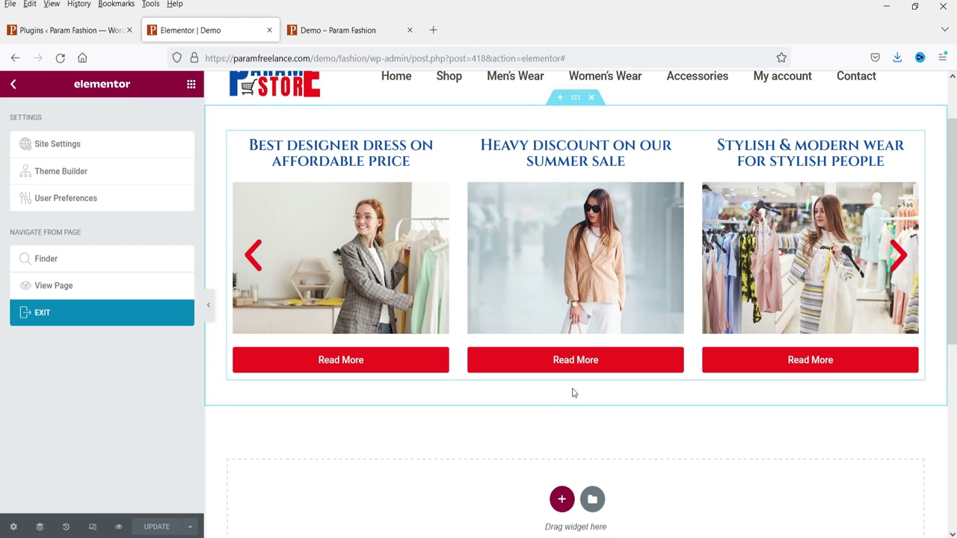
- Add a single-column section below the blog carousel
{"action": "scroll", "coordinate": [553, 335], "scroll_direction": "down", "scroll_amount": 2}
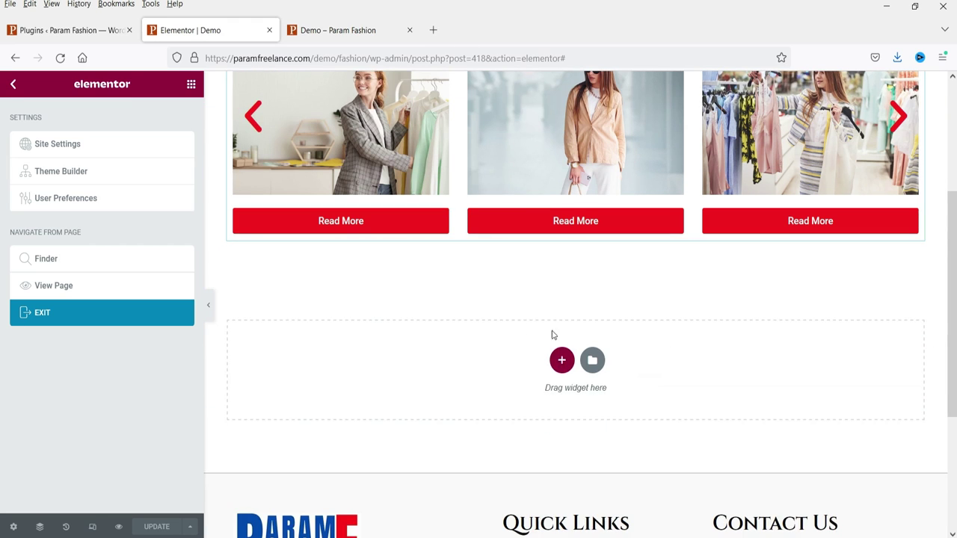
{"action": "left_click", "coordinate": [562, 362]}
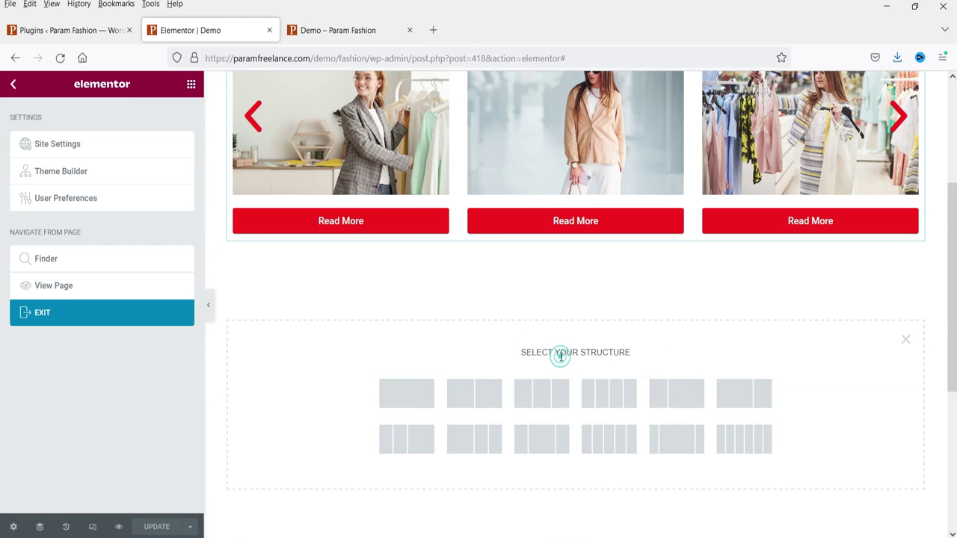
{"action": "left_click", "coordinate": [419, 400]}
- Give the section unlinked padding of 30 px top and 30 px bottom
{"action": "left_click", "coordinate": [166, 121]}
{"action": "left_click", "coordinate": [183, 251]}
{"action": "left_click", "coordinate": [23, 251]}
{"action": "type", "text": "30"}
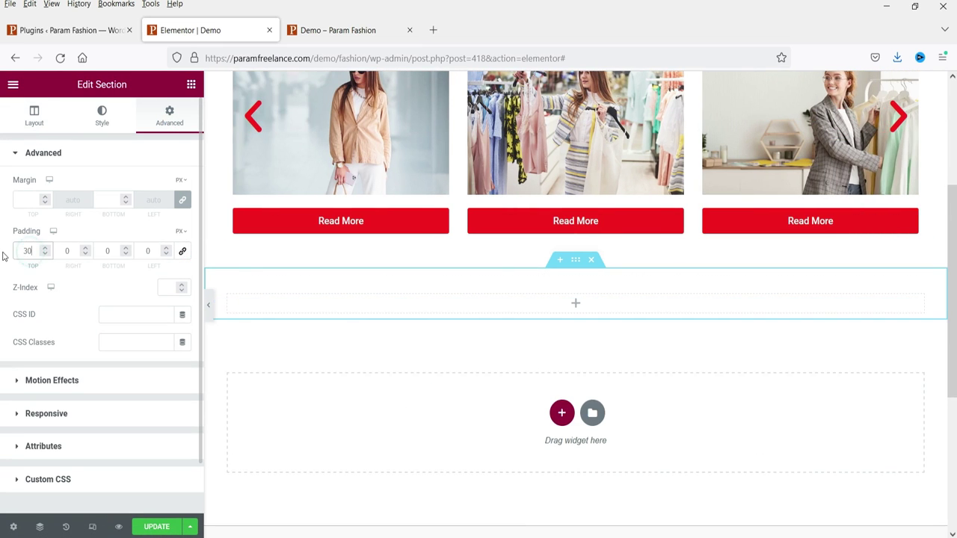
{"action": "left_click", "coordinate": [112, 251]}
{"action": "type", "text": "30"}
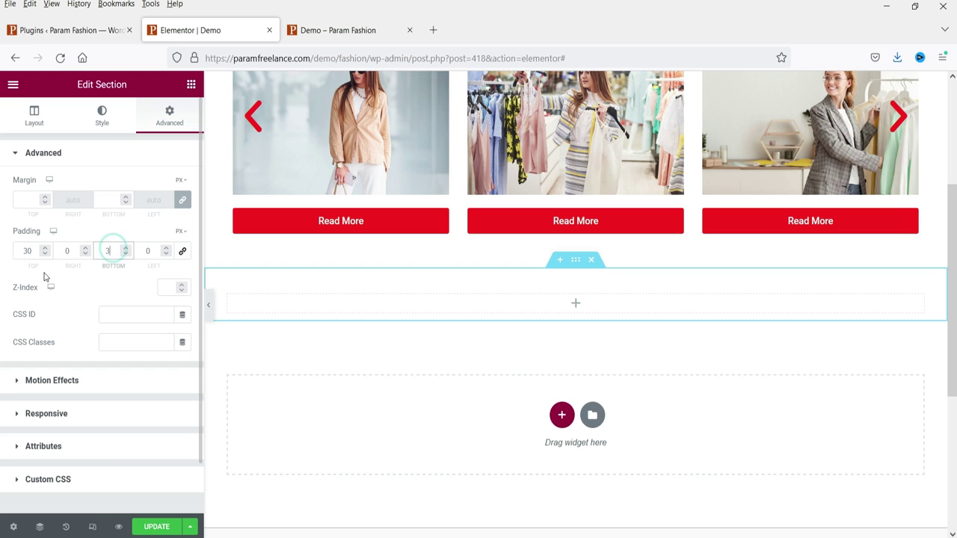
{"action": "left_click", "coordinate": [574, 305]}
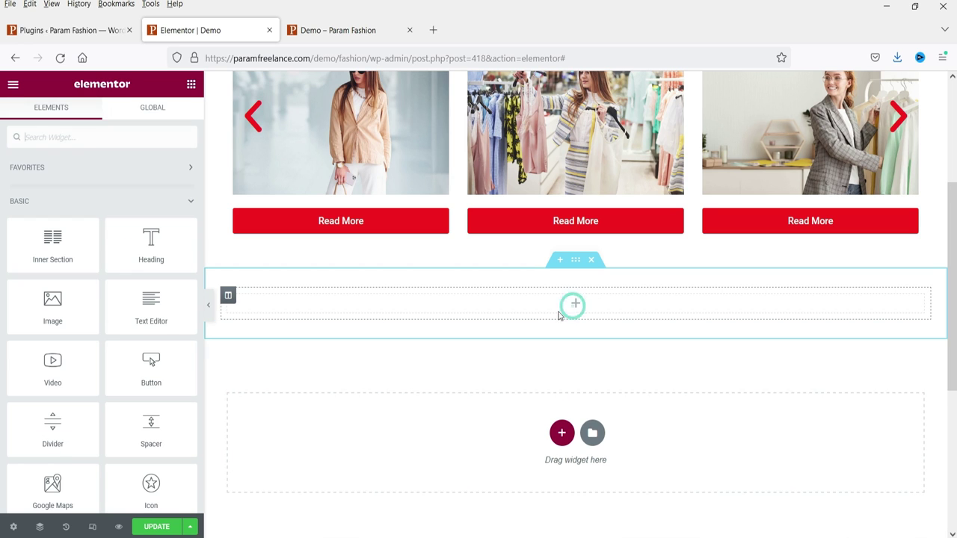
- Drop a Loop Carousel into the new section, set its template type to Products, and create a template
{"action": "left_click", "coordinate": [30, 136]}
{"action": "type", "text": "loop"}
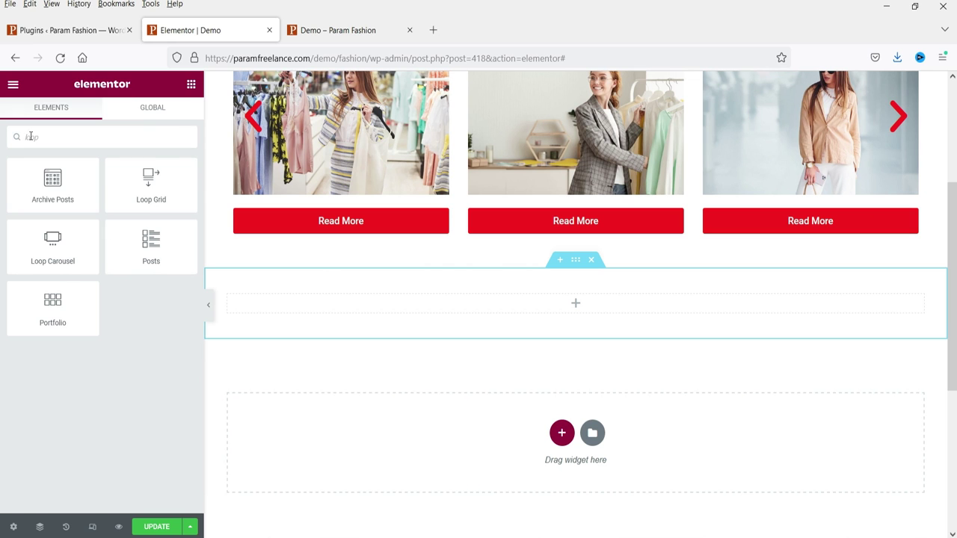
{"action": "left_click_drag", "start_coordinate": [47, 245], "coordinate": [489, 309]}
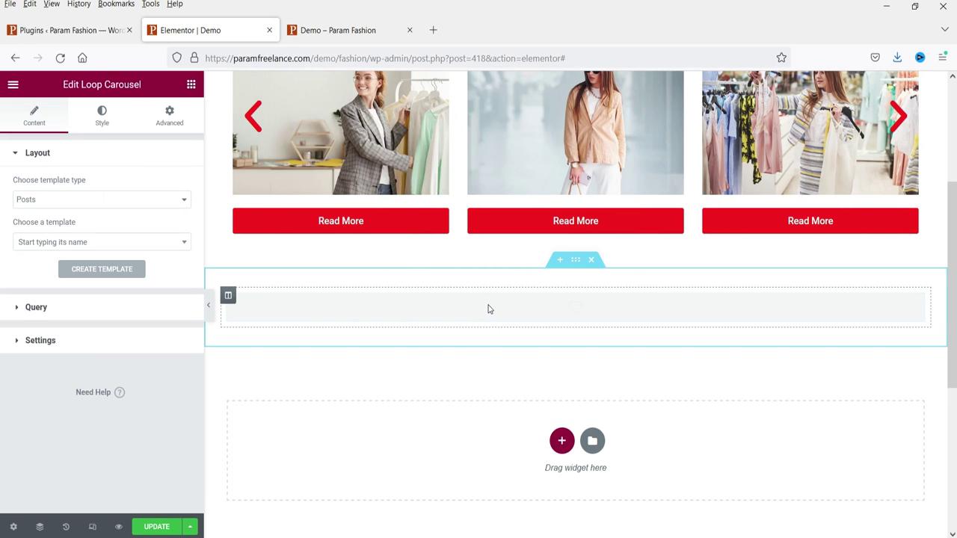
{"action": "left_click", "coordinate": [73, 200]}
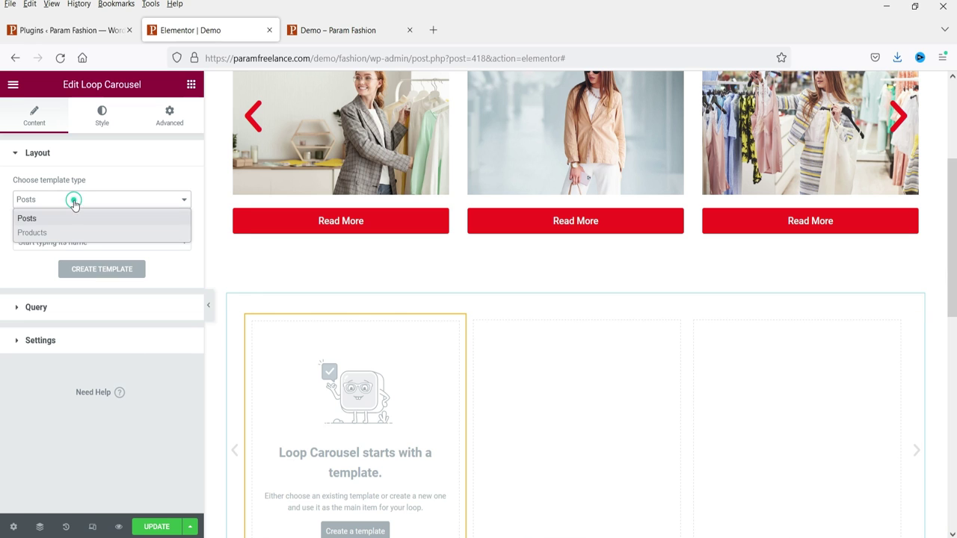
{"action": "left_click", "coordinate": [71, 235]}
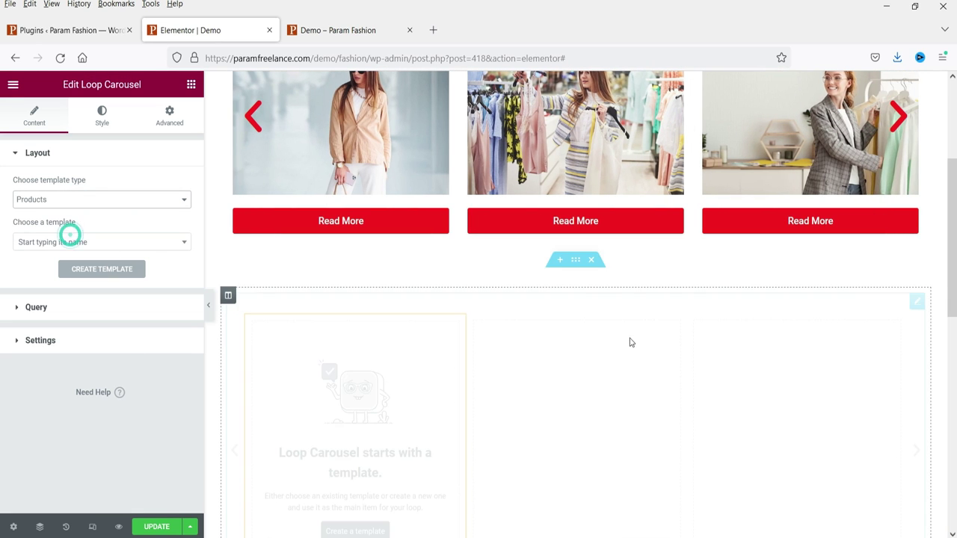
{"action": "scroll", "coordinate": [627, 315], "scroll_direction": "down", "scroll_amount": 2}
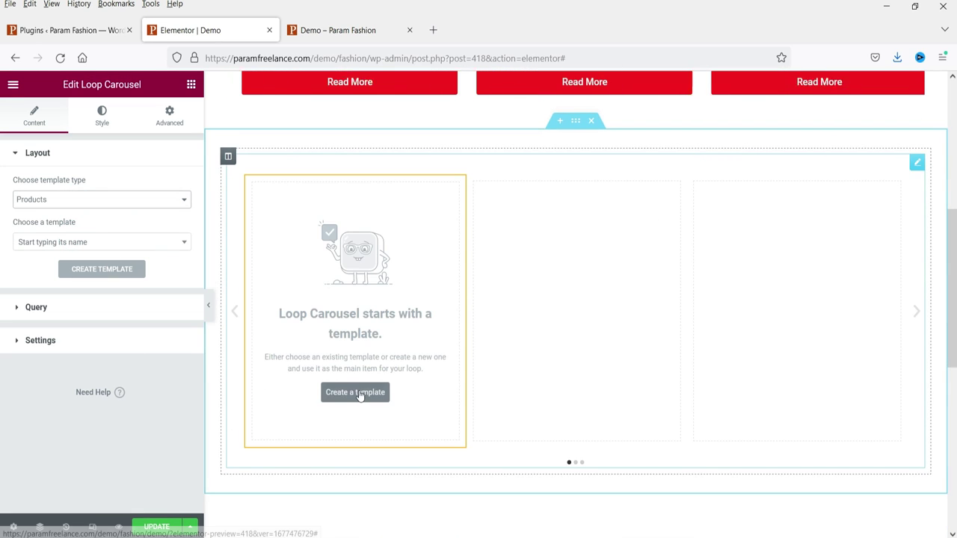
{"action": "left_click", "coordinate": [360, 395]}
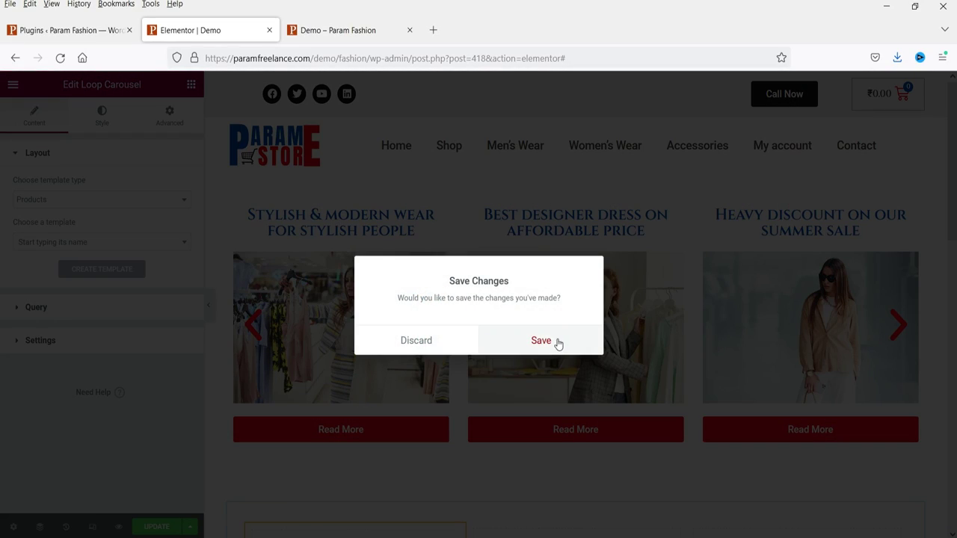
- Save changes and add a single-column section to the product item template
{"action": "left_click", "coordinate": [542, 341]}
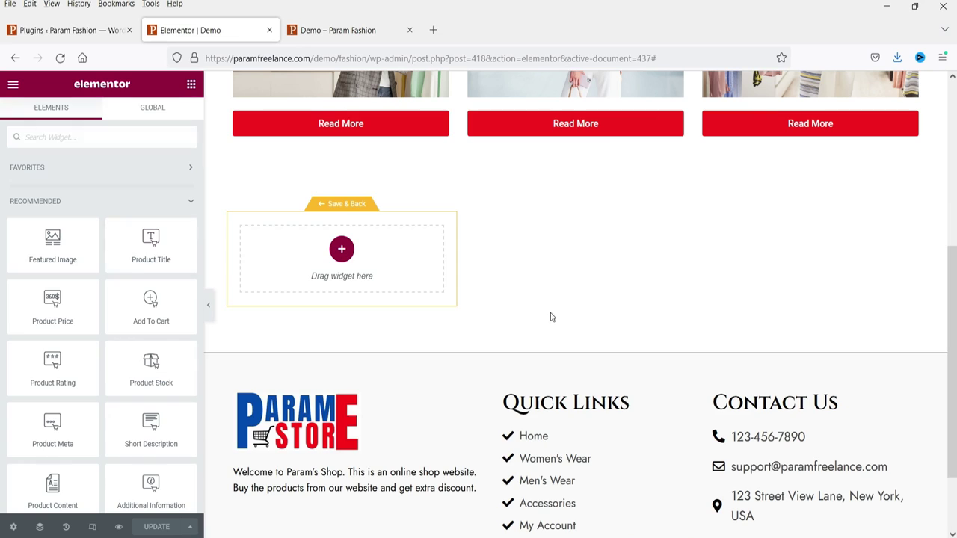
{"action": "left_click", "coordinate": [342, 250]}
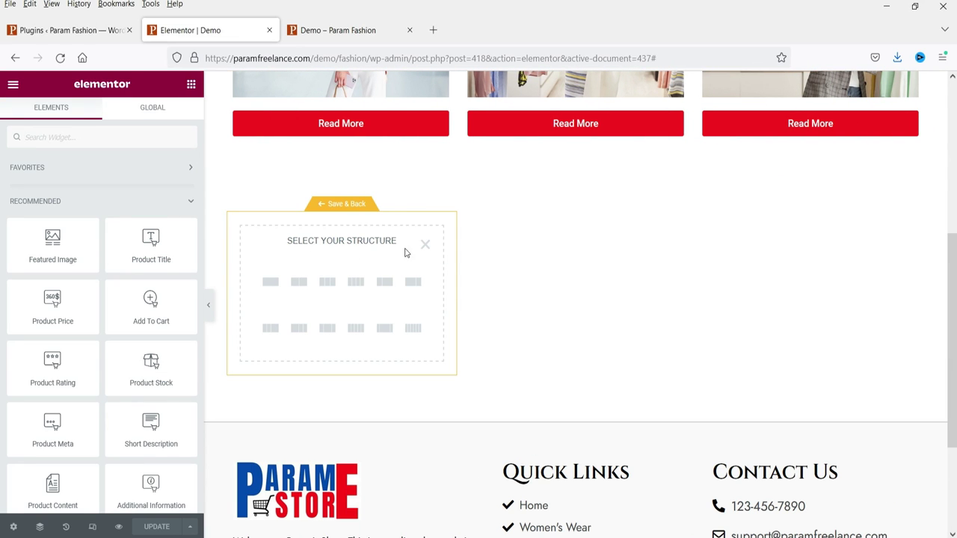
{"action": "left_click", "coordinate": [271, 282]}
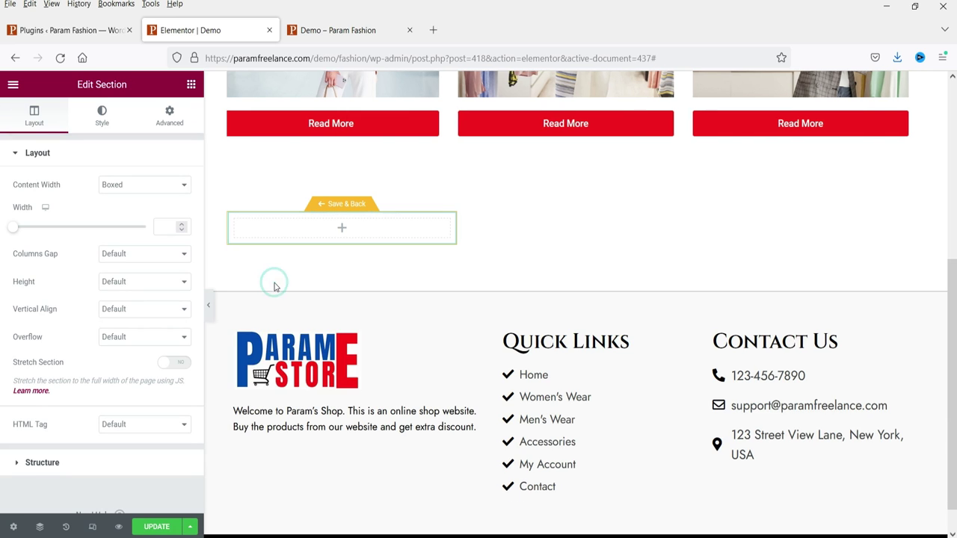
{"action": "left_click", "coordinate": [341, 230]}
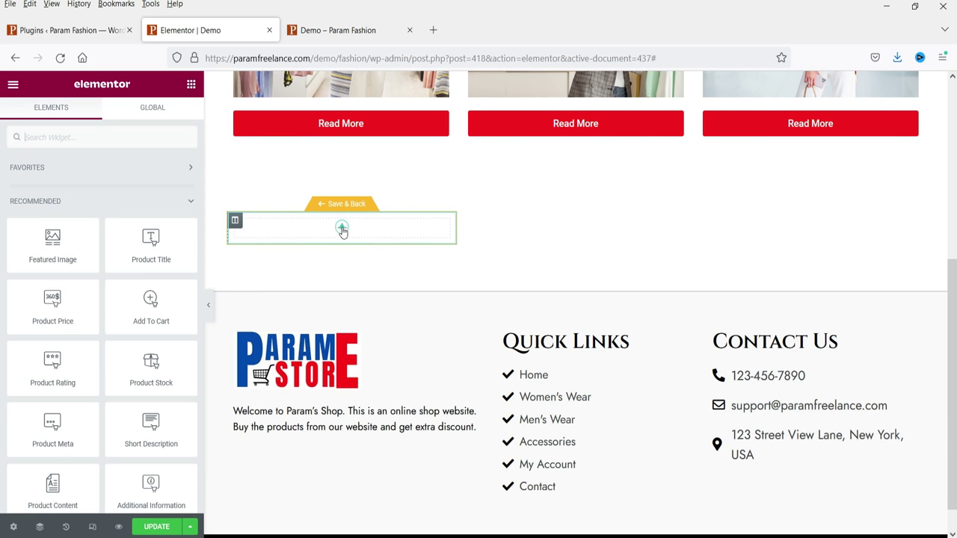
- Add a centred H4 Product Title linked to Post URL, then drag in Featured Image
{"action": "left_click_drag", "start_coordinate": [152, 245], "coordinate": [312, 231]}
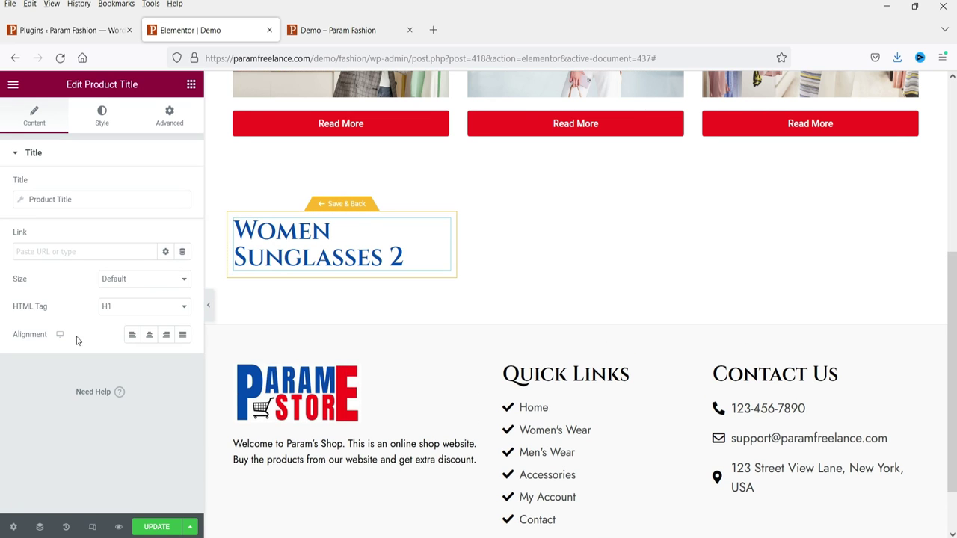
{"action": "left_click", "coordinate": [124, 308]}
{"action": "left_click", "coordinate": [122, 369]}
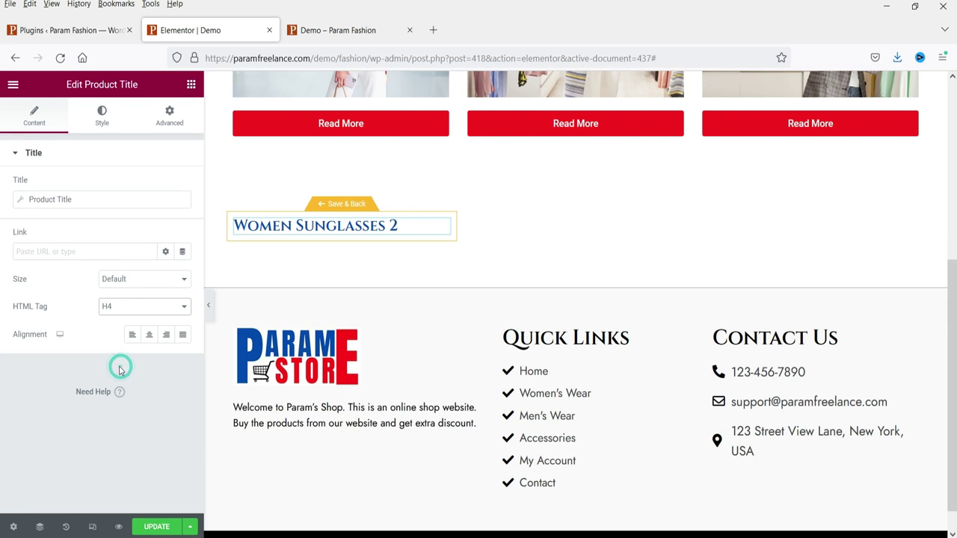
{"action": "left_click", "coordinate": [150, 335]}
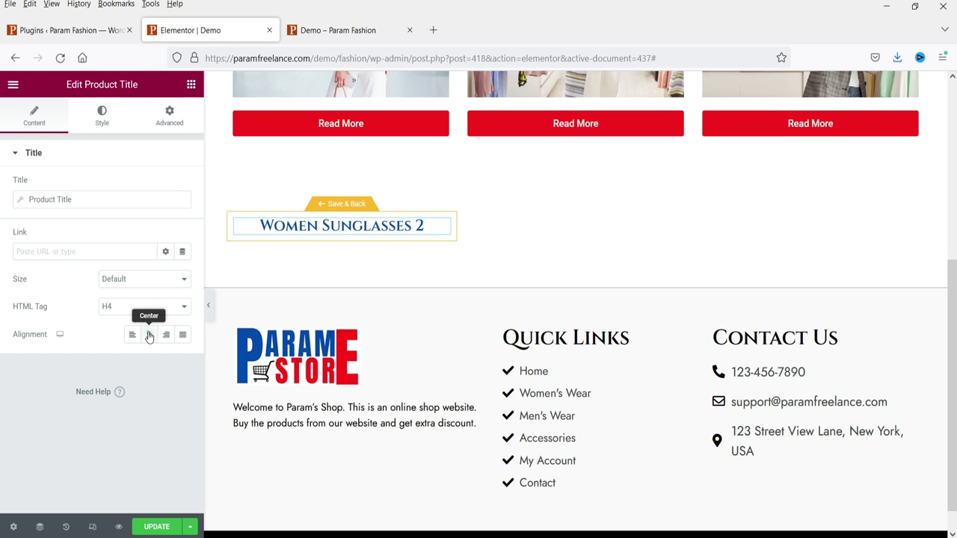
{"action": "left_click", "coordinate": [182, 251]}
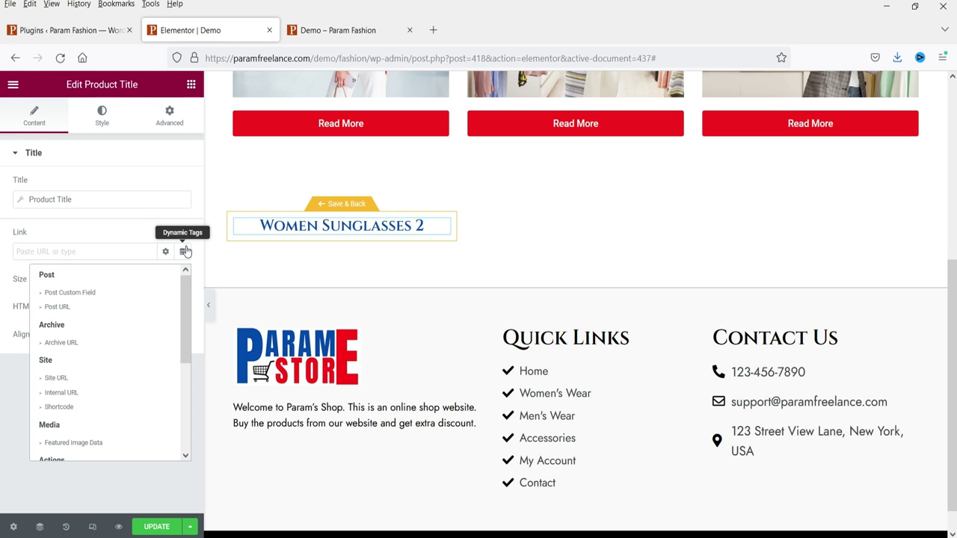
{"action": "left_click", "coordinate": [106, 307]}
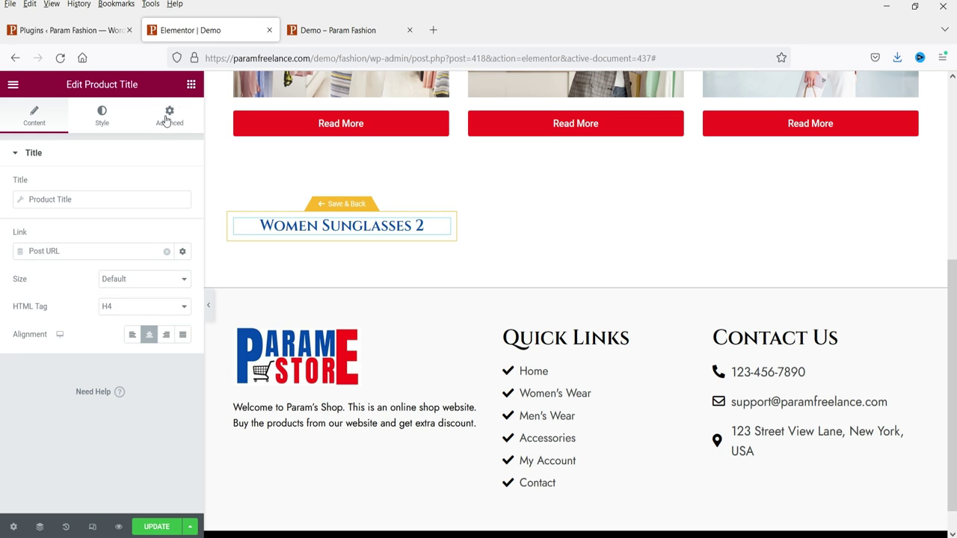
{"action": "left_click", "coordinate": [191, 85]}
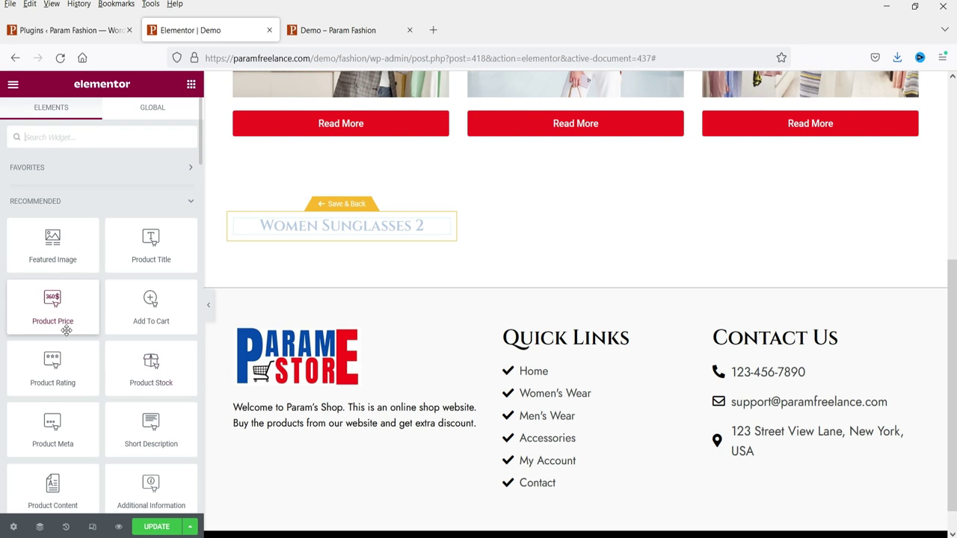
{"action": "left_click_drag", "start_coordinate": [79, 248], "coordinate": [333, 236]}
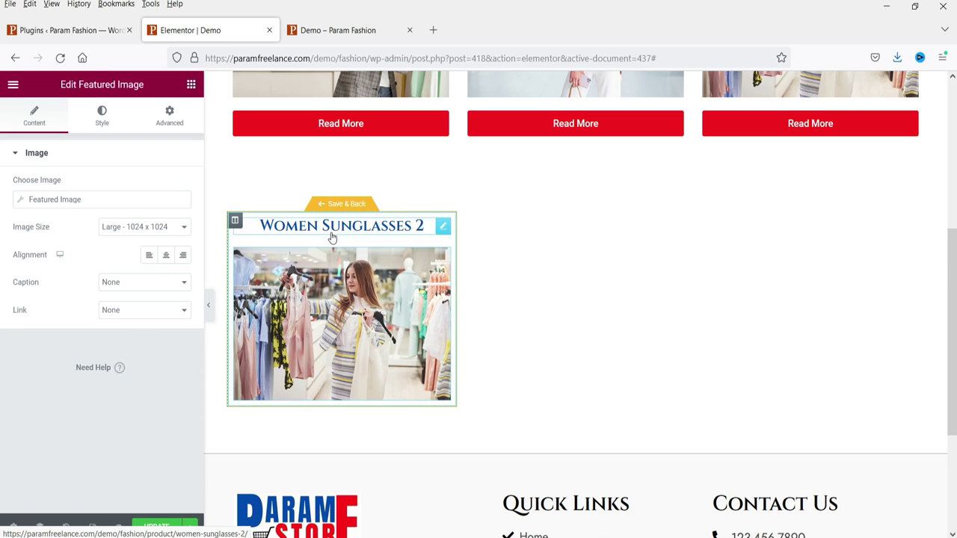
- Set the featured image size to Medium - 300 x 300
{"action": "left_click", "coordinate": [131, 227]}
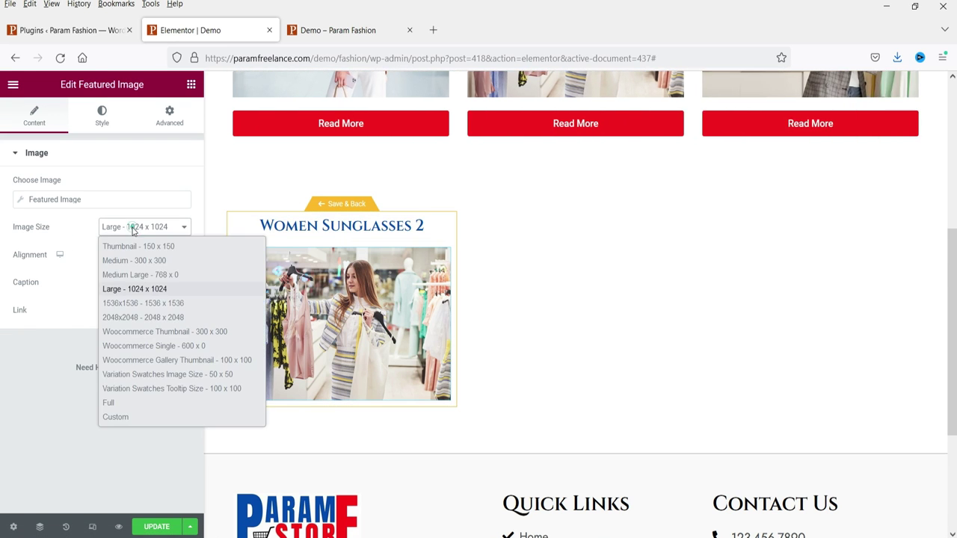
{"action": "left_click", "coordinate": [153, 261]}
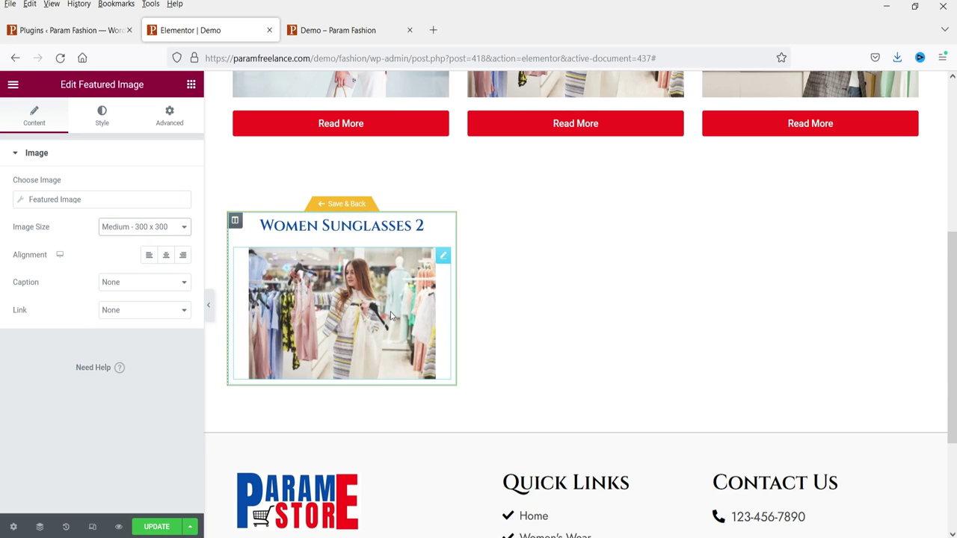
{"action": "left_click", "coordinate": [190, 85]}
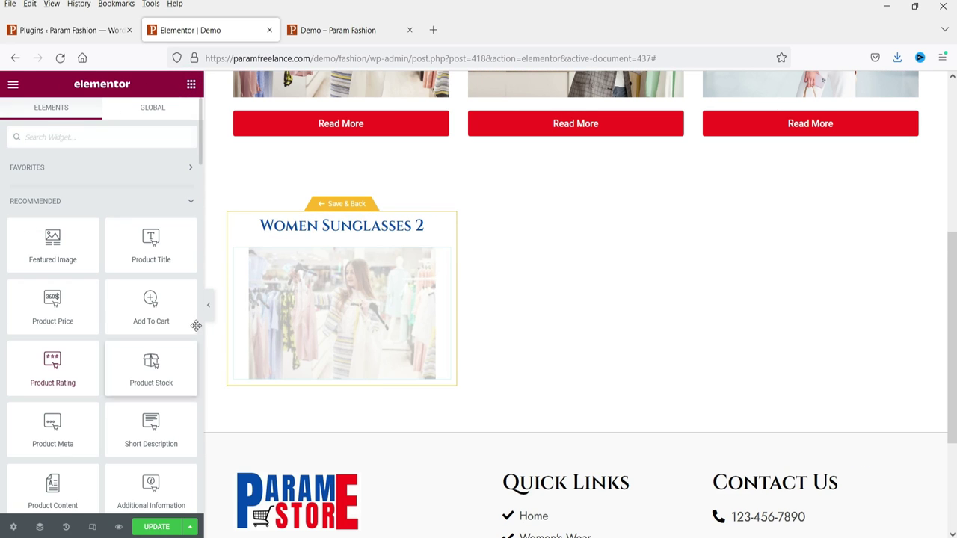
- Place the Product Price (₹1,000.00 struck through, ₹900.00) below the featured image
{"action": "left_click_drag", "start_coordinate": [47, 302], "coordinate": [325, 381]}
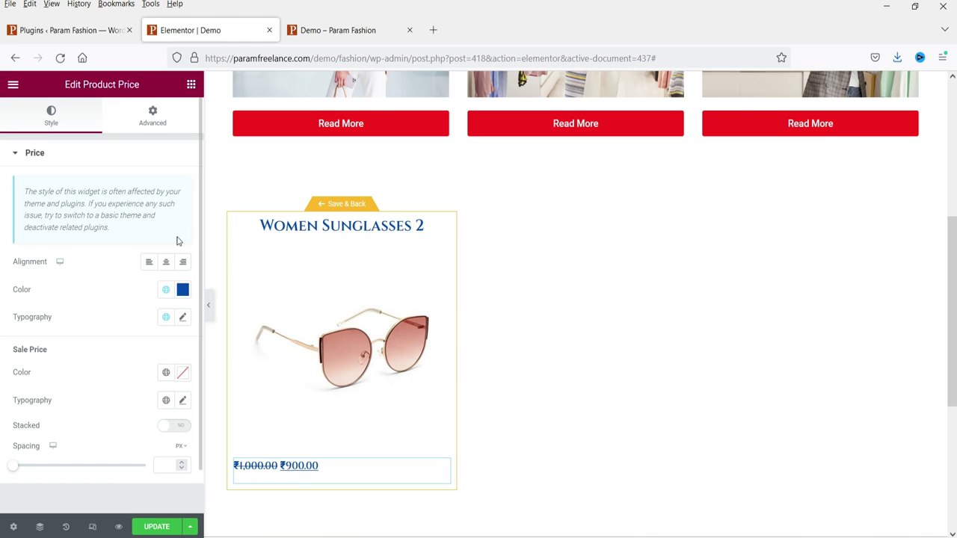
{"action": "scroll", "coordinate": [427, 404], "scroll_direction": "down", "scroll_amount": 2}
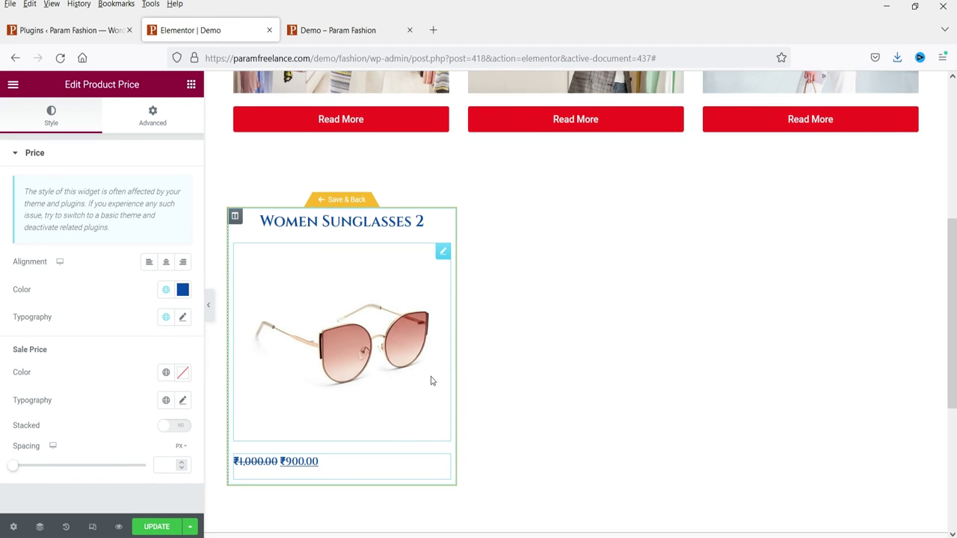
{"action": "left_click", "coordinate": [191, 84]}
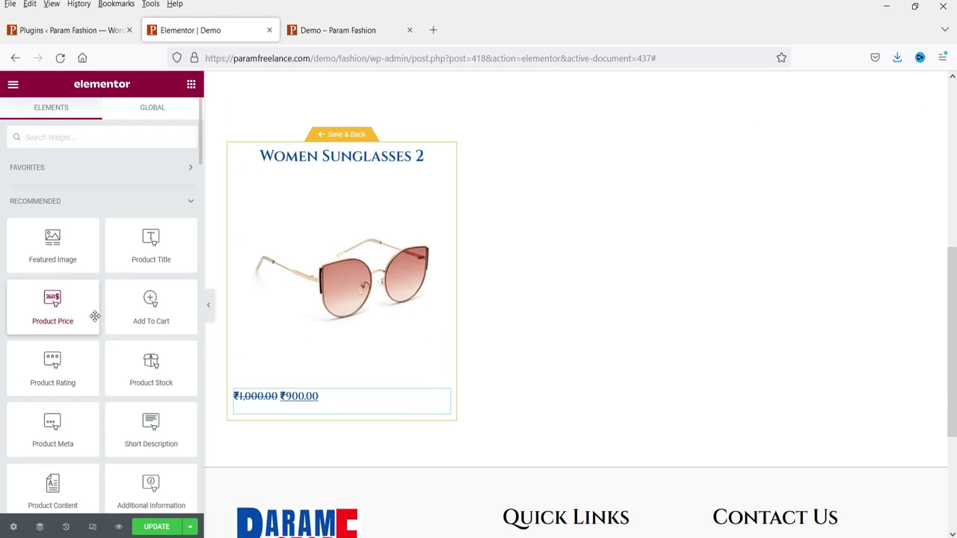
{"action": "mouse_move", "coordinate": [160, 315]}
{"action": "left_mouse_down"}
{"action": "mouse_move", "coordinate": [311, 399]}
{"action": "mouse_move", "coordinate": [314, 427]}
{"action": "mouse_move", "coordinate": [314, 416]}
{"action": "mouse_move", "coordinate": [243, 382]}
{"action": "mouse_move", "coordinate": [144, 217]}
{"action": "mouse_move", "coordinate": [147, 303]}
{"action": "left_mouse_up"}
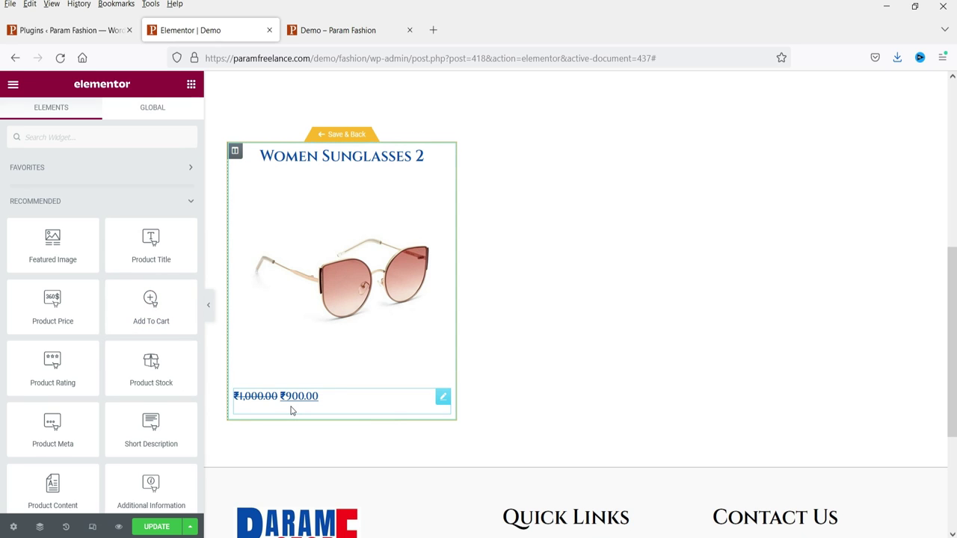
{"action": "left_click", "coordinate": [186, 203]}
- Add a two-column inner section below the price with a 'Vew Product' button linked to Post URL
{"action": "left_click_drag", "start_coordinate": [49, 278], "coordinate": [277, 410]}
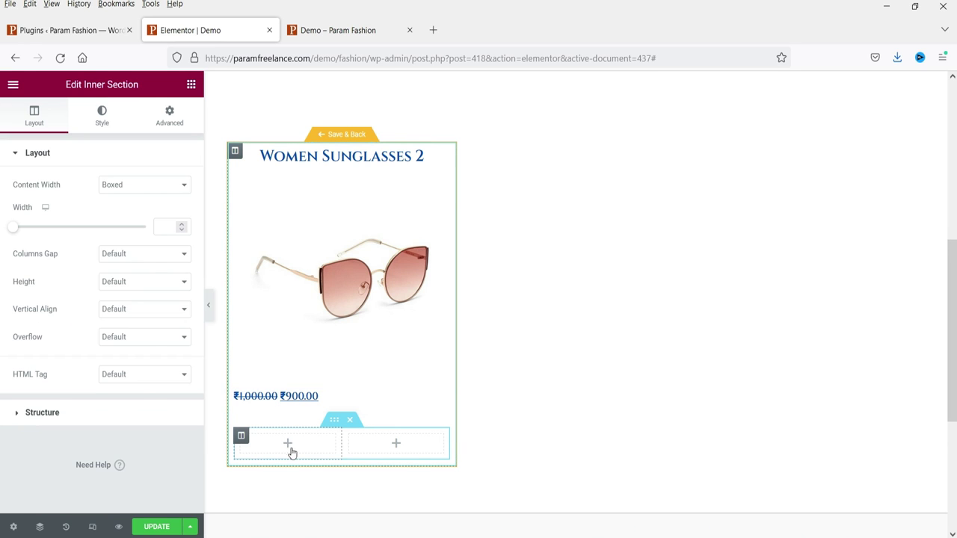
{"action": "left_click", "coordinate": [287, 444]}
{"action": "left_click_drag", "start_coordinate": [151, 397], "coordinate": [273, 453]}
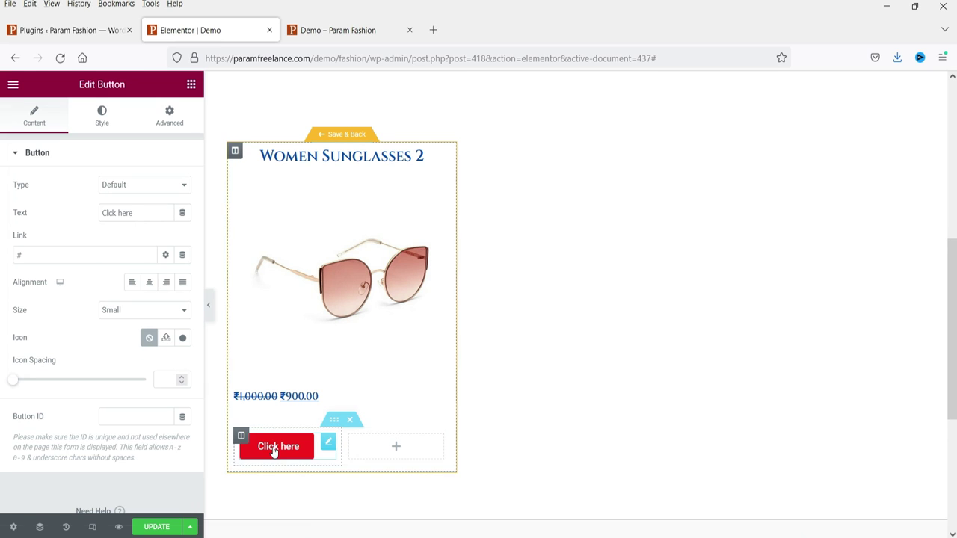
{"action": "left_click_drag", "start_coordinate": [149, 214], "coordinate": [80, 221]}
{"action": "type", "text": "View Product"}
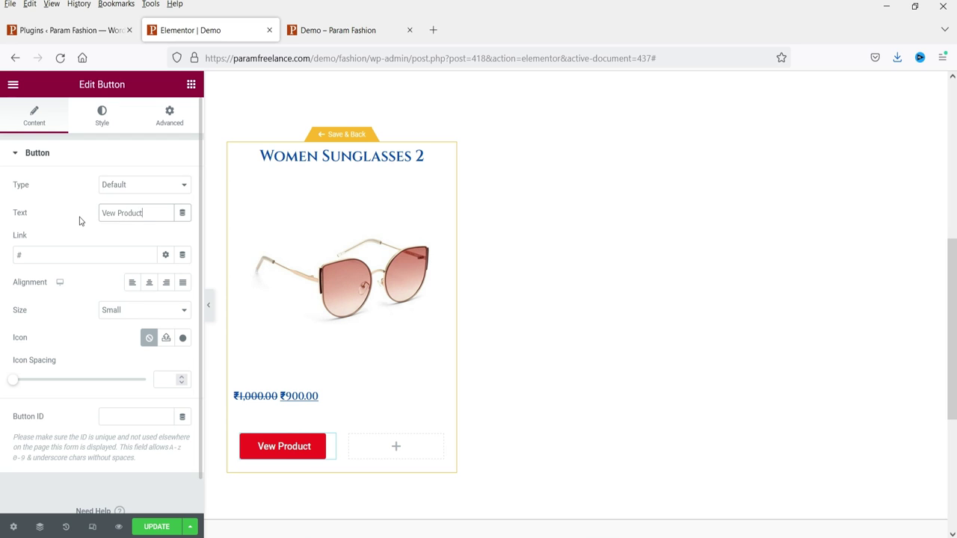
{"action": "left_click", "coordinate": [181, 255]}
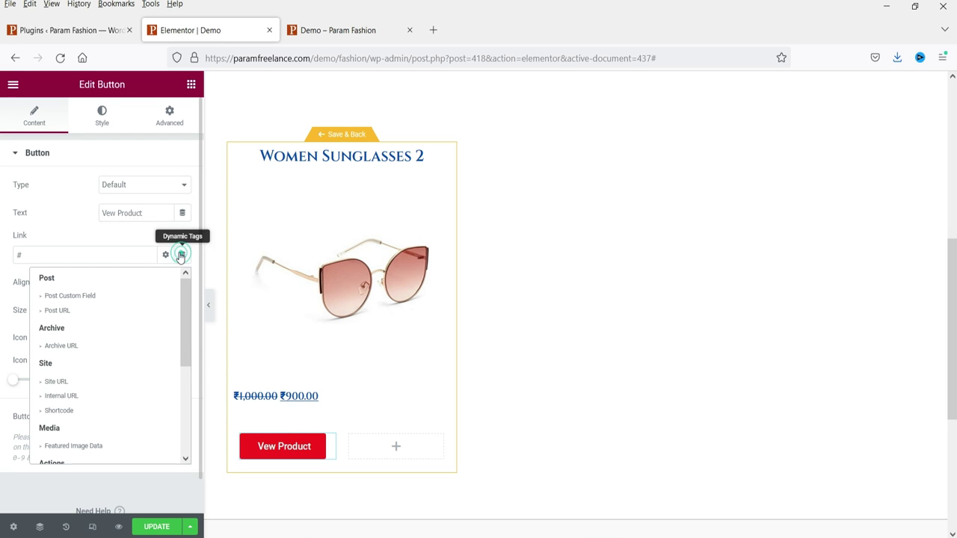
{"action": "left_click", "coordinate": [88, 311]}
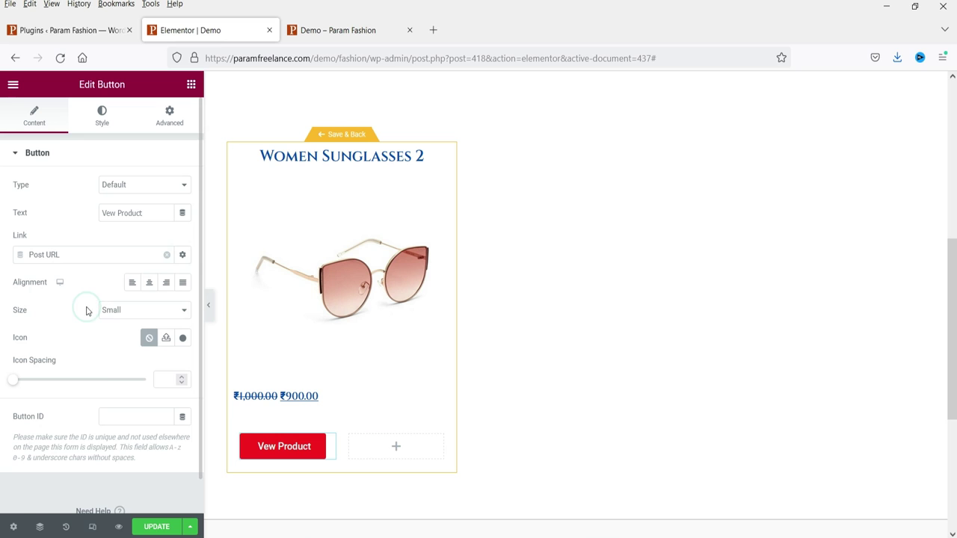
{"action": "left_click", "coordinate": [395, 449]}
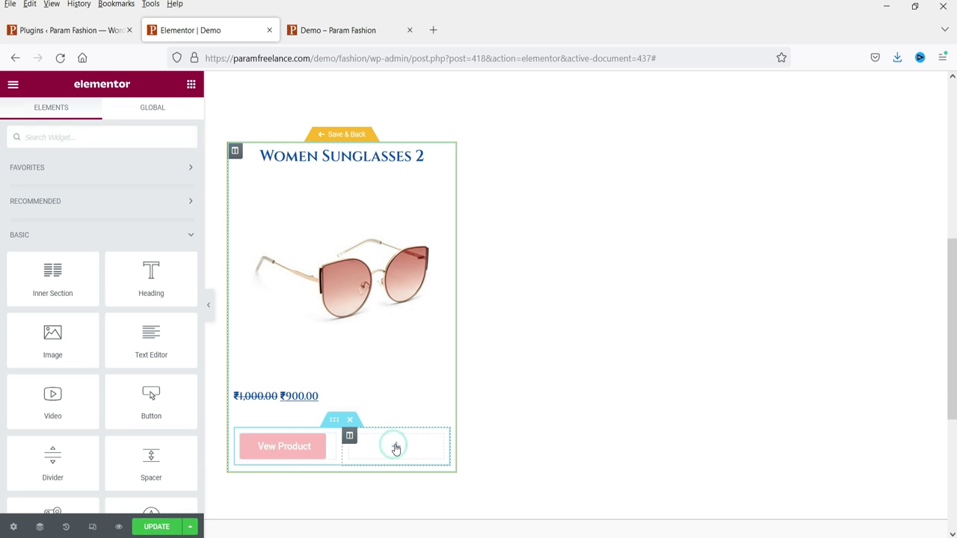
- Drop Add To Cart into the right column and narrow the View Product column to 42%
{"action": "left_click", "coordinate": [91, 169]}
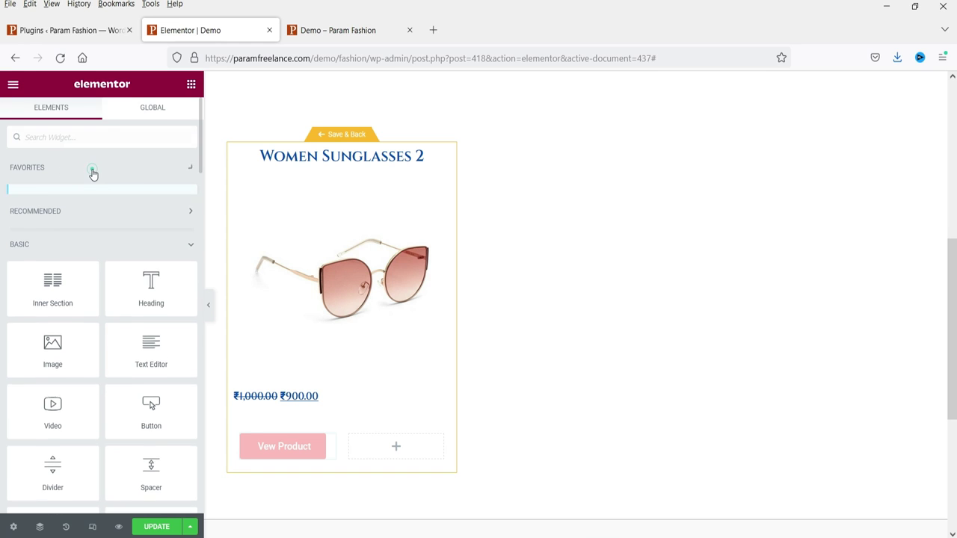
{"action": "left_click", "coordinate": [82, 244]}
{"action": "scroll", "coordinate": [88, 233], "scroll_direction": "down", "scroll_amount": 3}
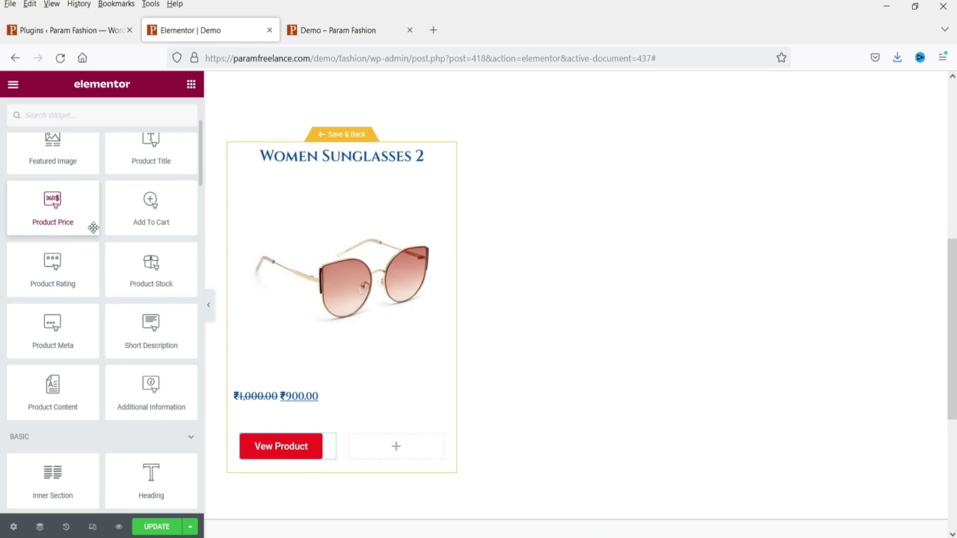
{"action": "left_click_drag", "start_coordinate": [150, 203], "coordinate": [380, 451]}
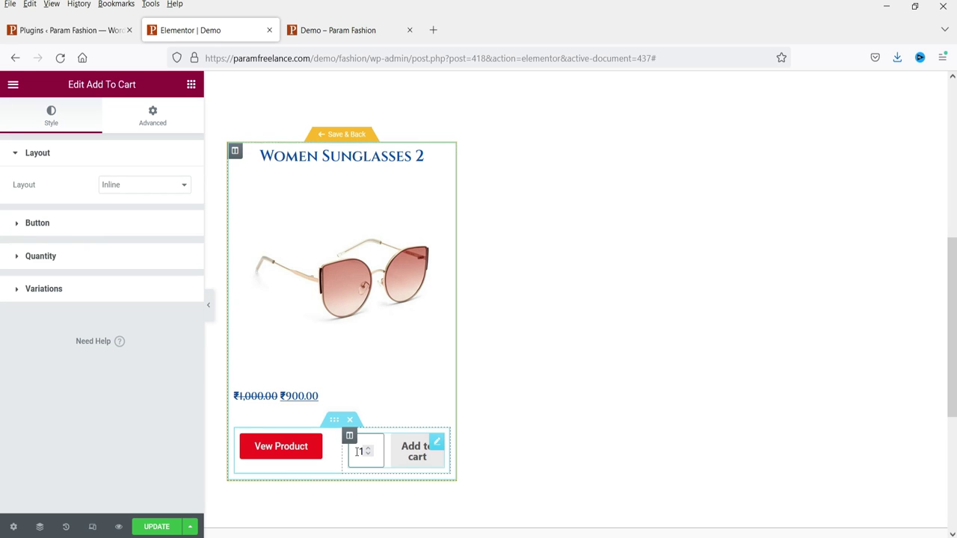
{"action": "left_click_drag", "start_coordinate": [340, 453], "coordinate": [322, 454]}
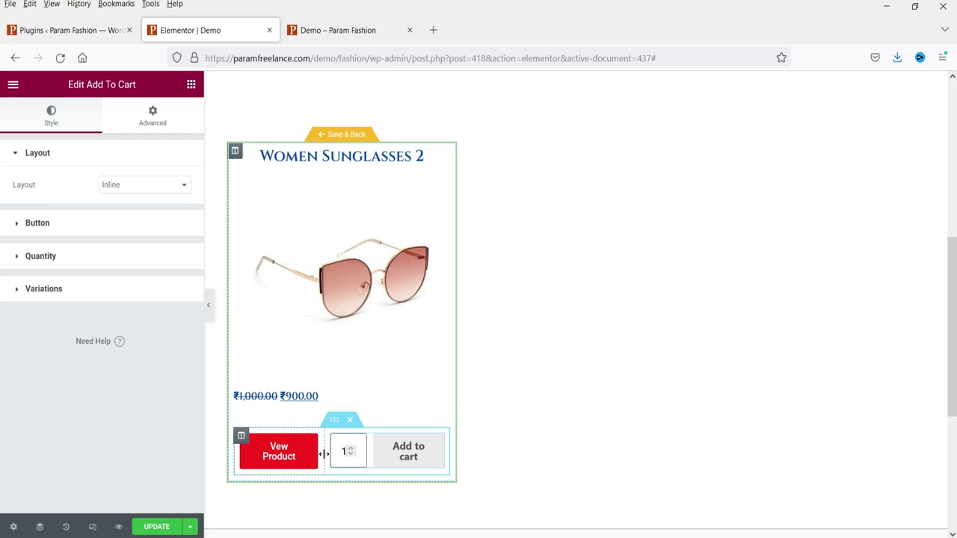
- Give the cart button a Primary blue background and White text, then preview the card
{"action": "left_click", "coordinate": [92, 224]}
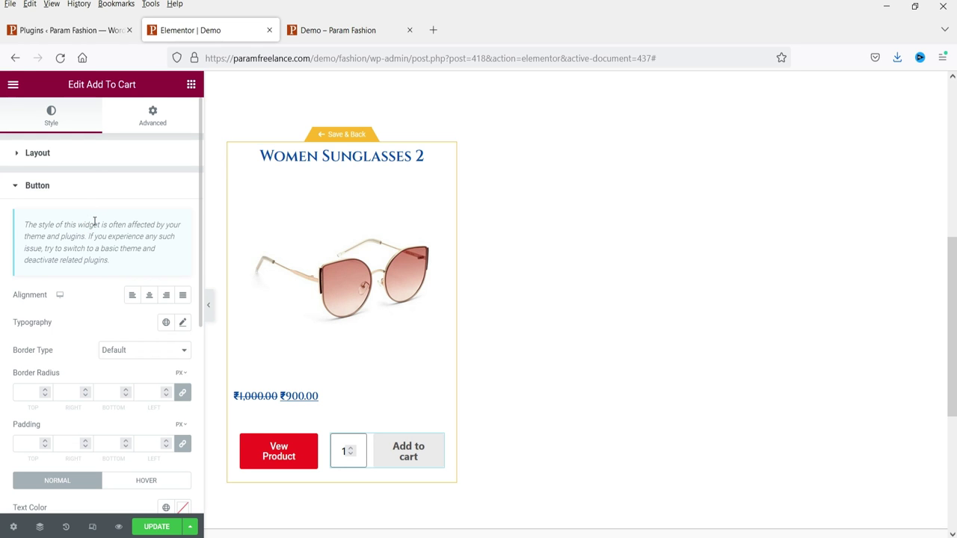
{"action": "scroll", "coordinate": [396, 448], "scroll_direction": "down", "scroll_amount": 2}
{"action": "scroll", "coordinate": [105, 314], "scroll_direction": "down", "scroll_amount": 1}
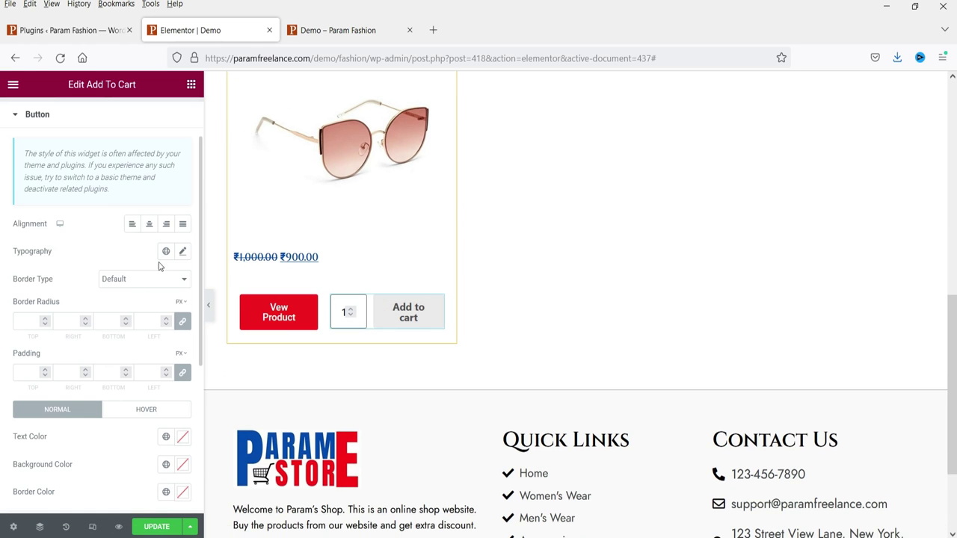
{"action": "scroll", "coordinate": [115, 323], "scroll_direction": "down", "scroll_amount": 2}
{"action": "left_click", "coordinate": [166, 322]}
{"action": "left_click", "coordinate": [85, 388]}
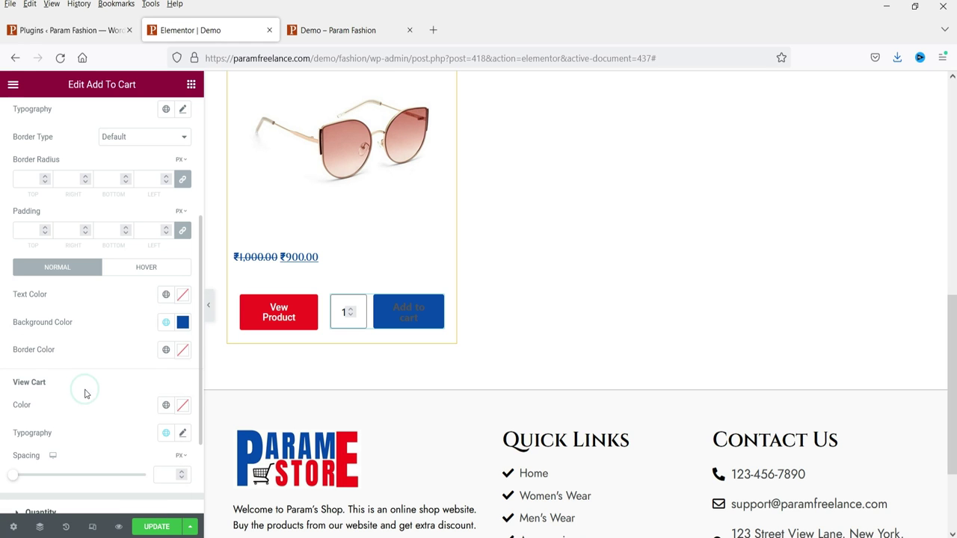
{"action": "scroll", "coordinate": [147, 324], "scroll_direction": "up", "scroll_amount": 1}
{"action": "left_click", "coordinate": [165, 365]}
{"action": "left_click", "coordinate": [45, 309]}
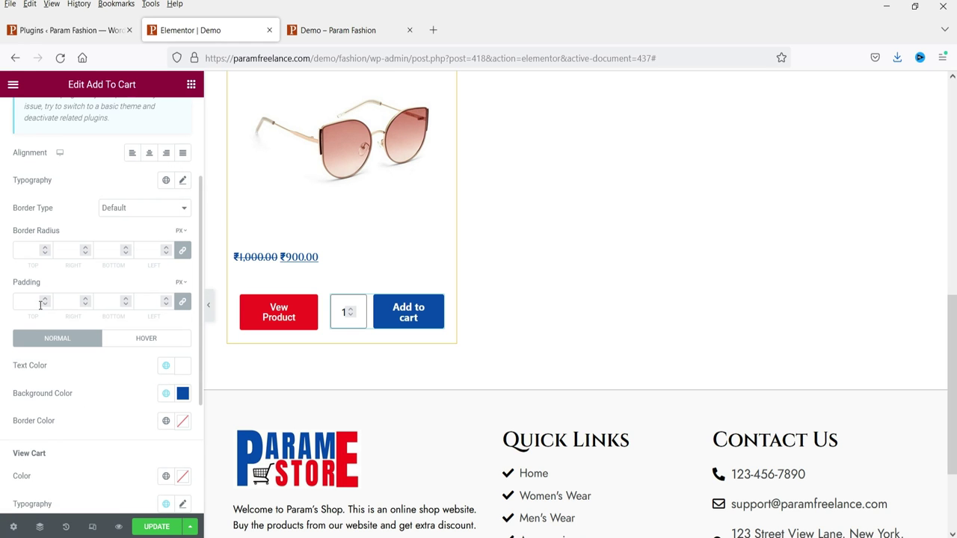
{"action": "left_click", "coordinate": [209, 306]}
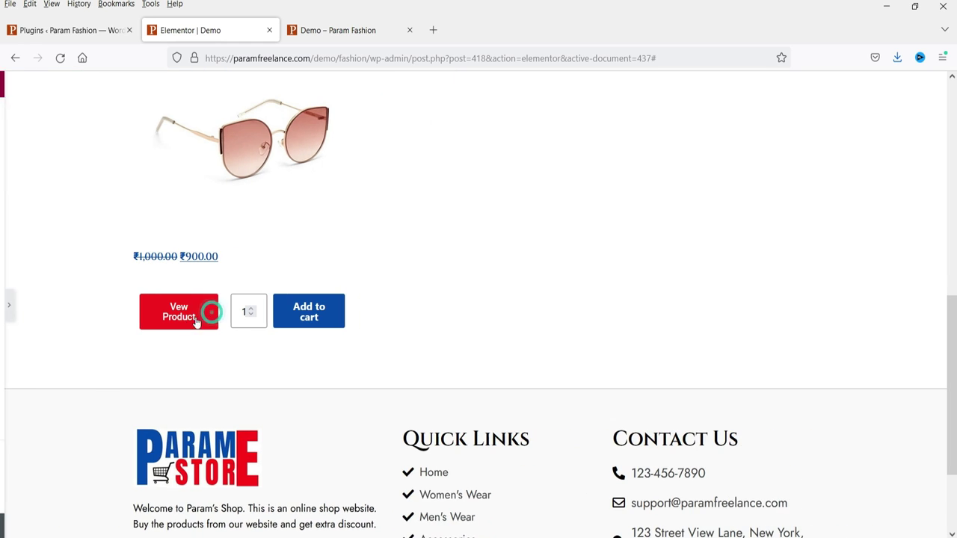
{"action": "left_click", "coordinate": [6, 307]}
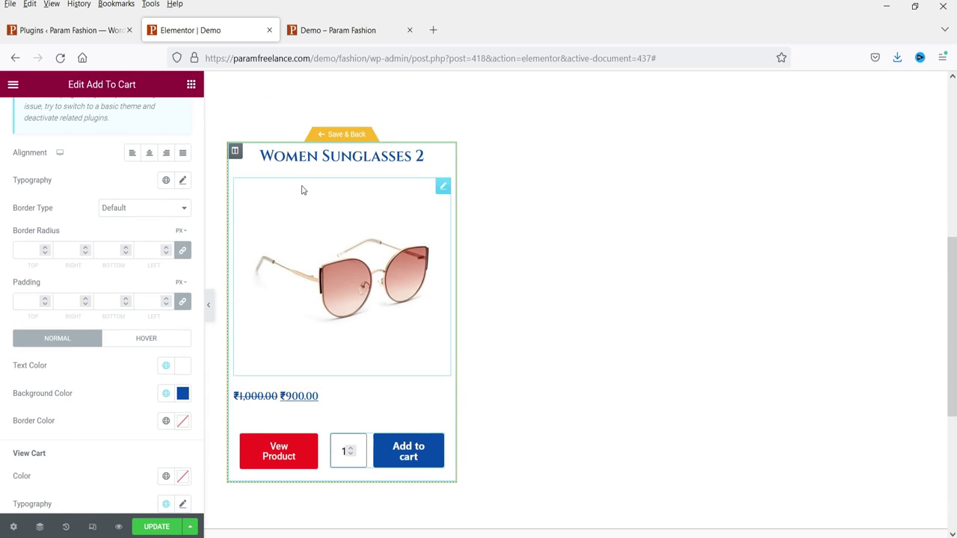
- Select the product card's column and review its Style border and box shadow settings
{"action": "left_click", "coordinate": [235, 151]}
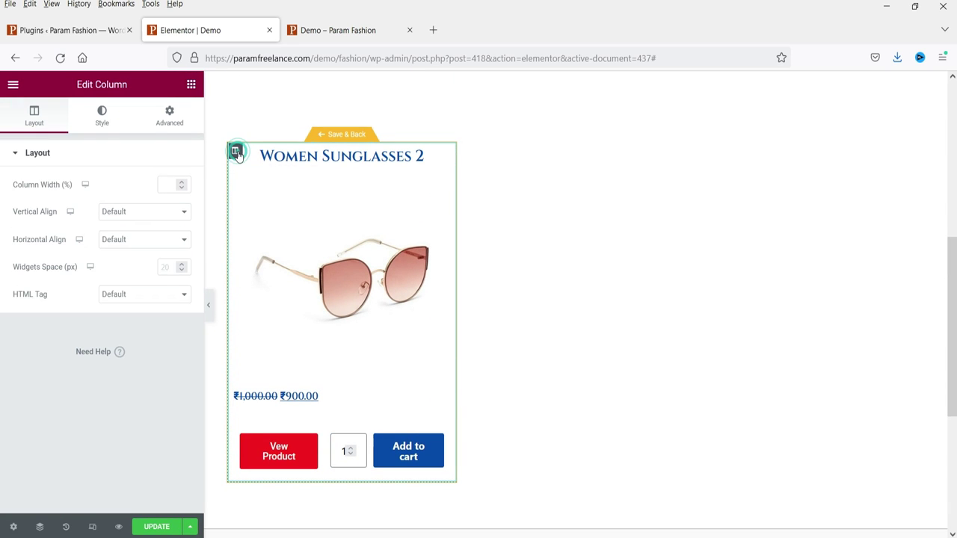
{"action": "left_click", "coordinate": [101, 114]}
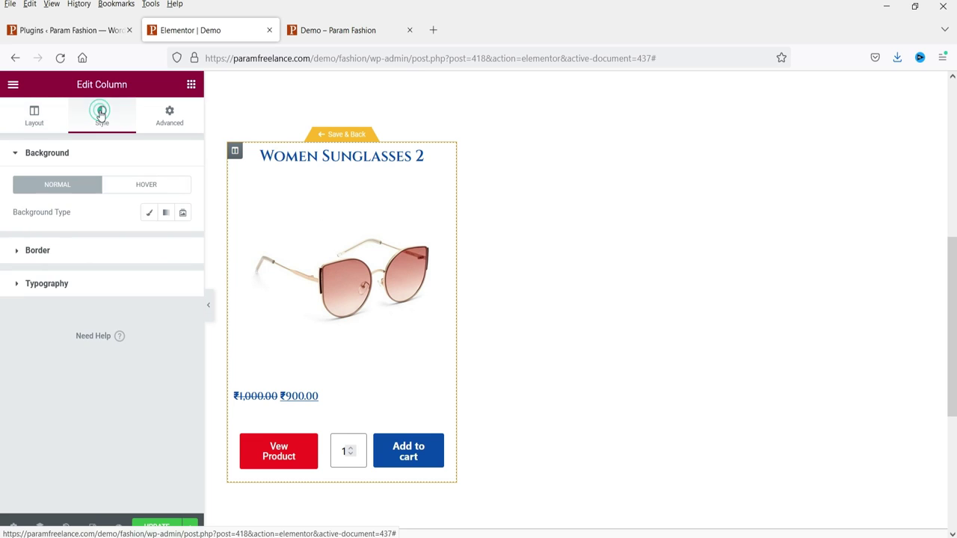
{"action": "left_click", "coordinate": [106, 253]}
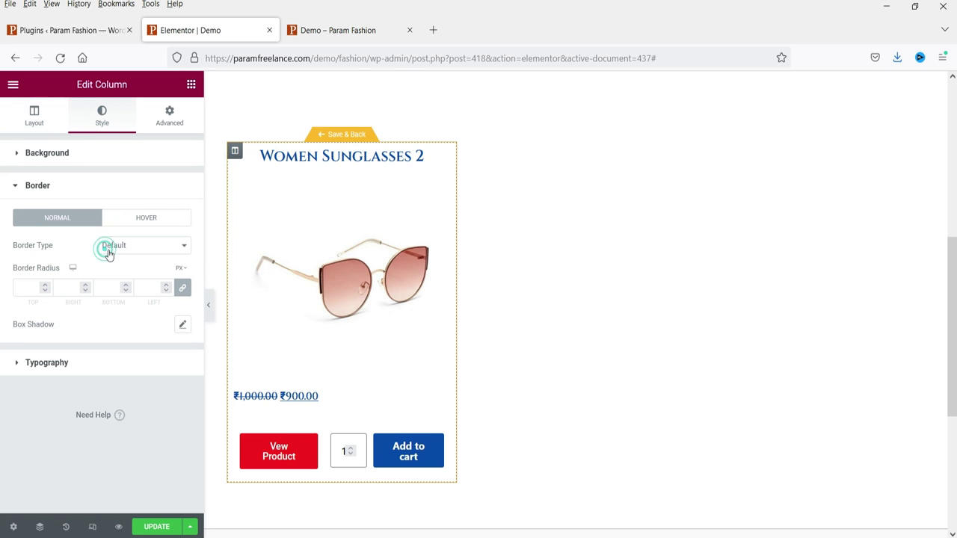
{"action": "left_click", "coordinate": [183, 326]}
{"action": "left_click", "coordinate": [208, 305]}
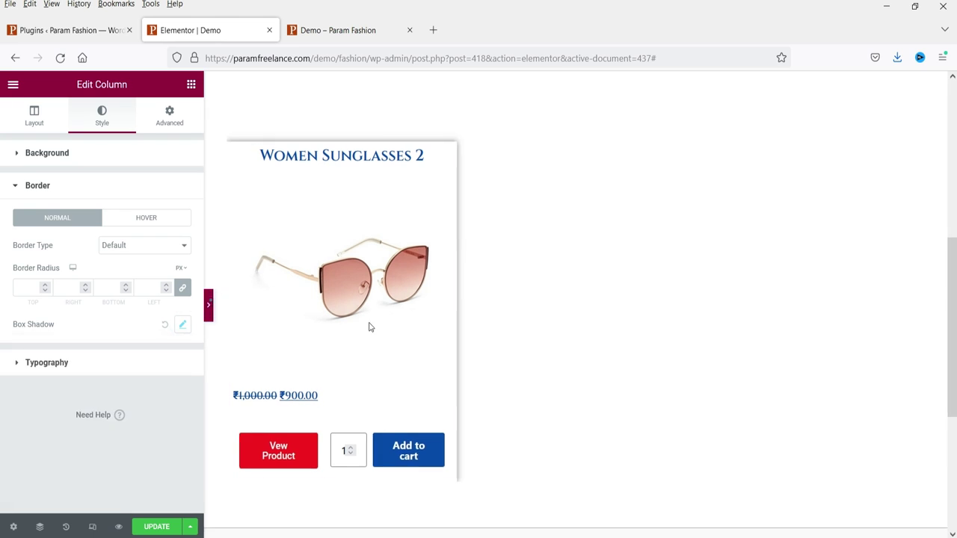
{"action": "left_click", "coordinate": [4, 306]}
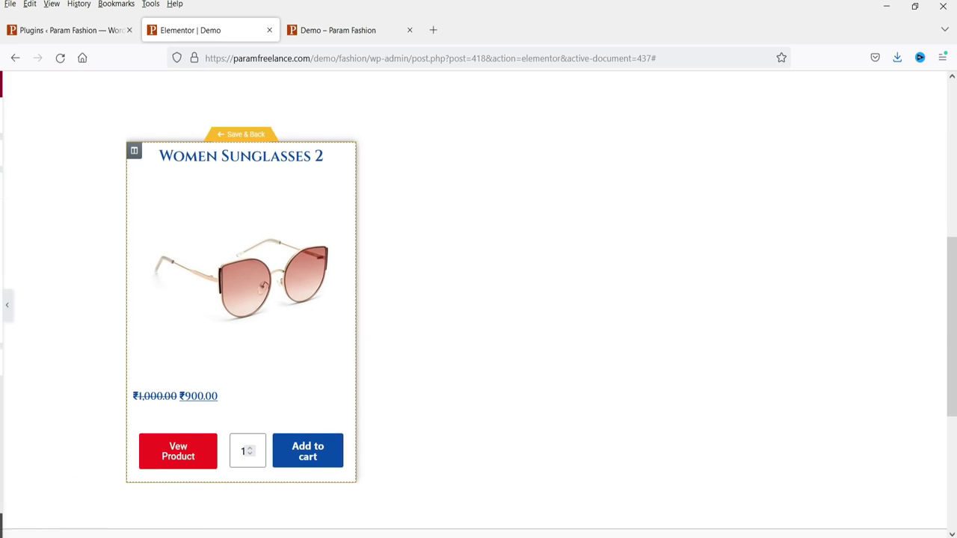
- Give the card column a Solid border with width 1 on all sides, then preview it
{"action": "left_click", "coordinate": [130, 249]}
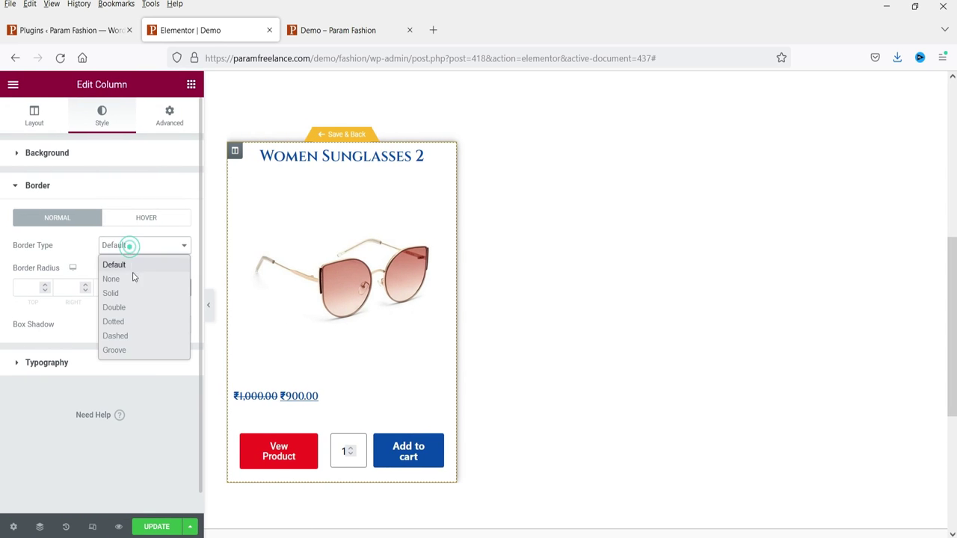
{"action": "left_click", "coordinate": [111, 293]}
{"action": "left_click", "coordinate": [126, 285]}
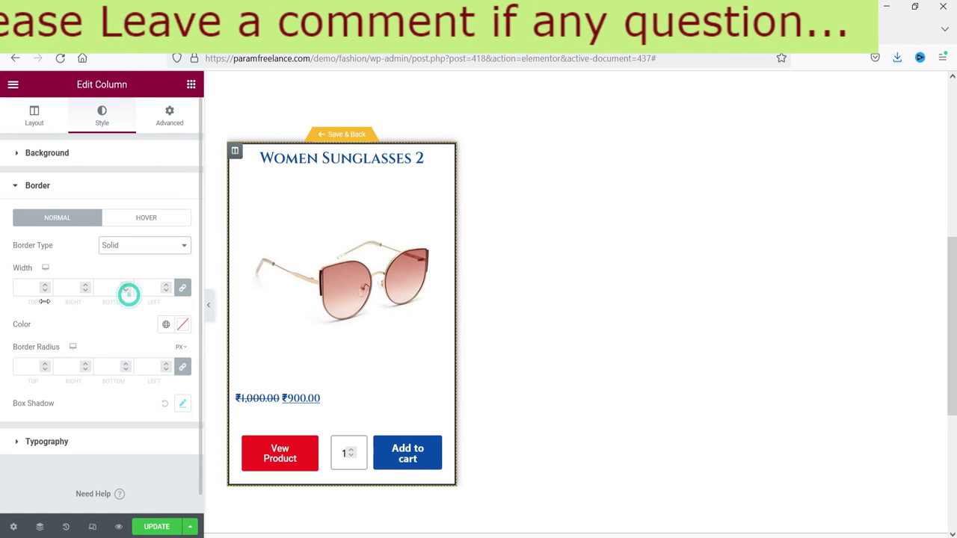
{"action": "left_click", "coordinate": [46, 287]}
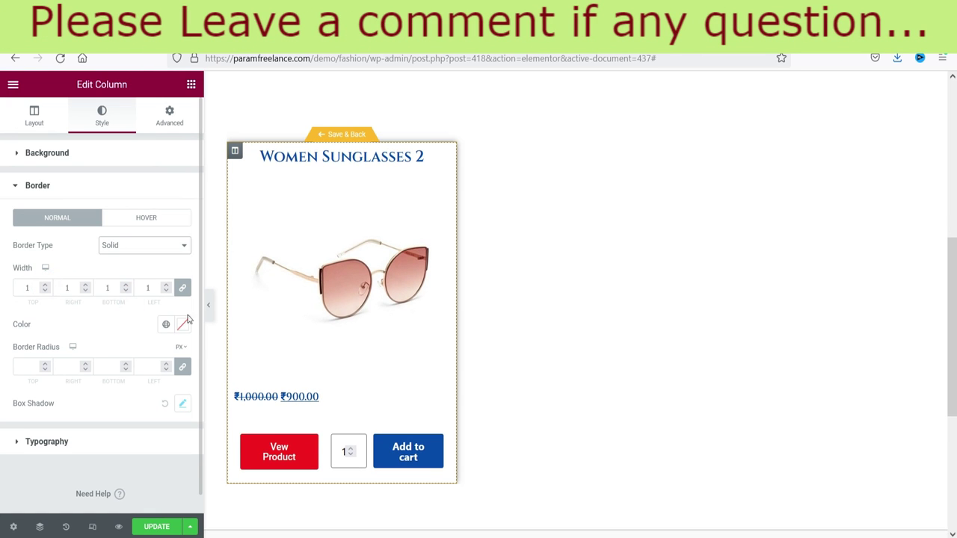
{"action": "left_click", "coordinate": [209, 305]}
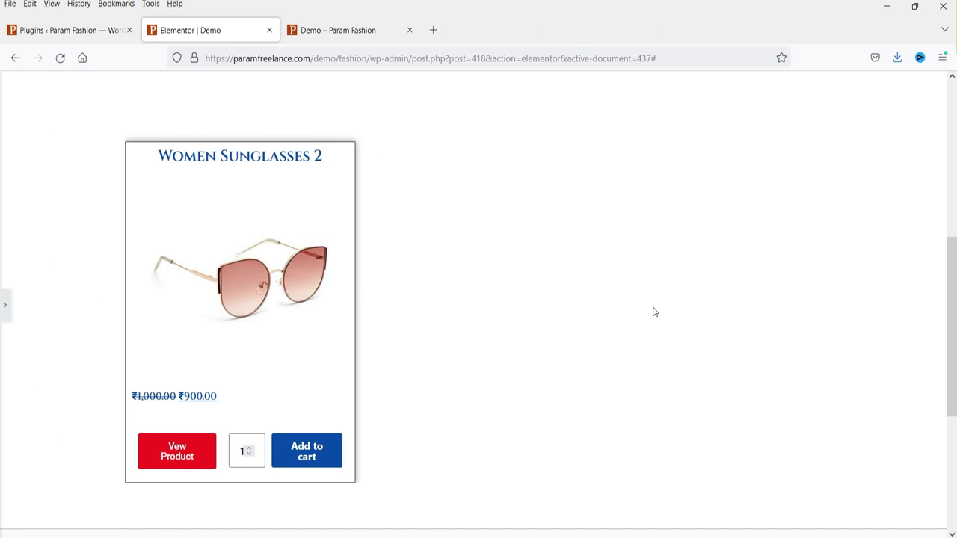
{"action": "left_click", "coordinate": [5, 307]}
- Centre-align the Product Price widget, then save the card template with Save & Back
{"action": "left_click", "coordinate": [328, 399]}
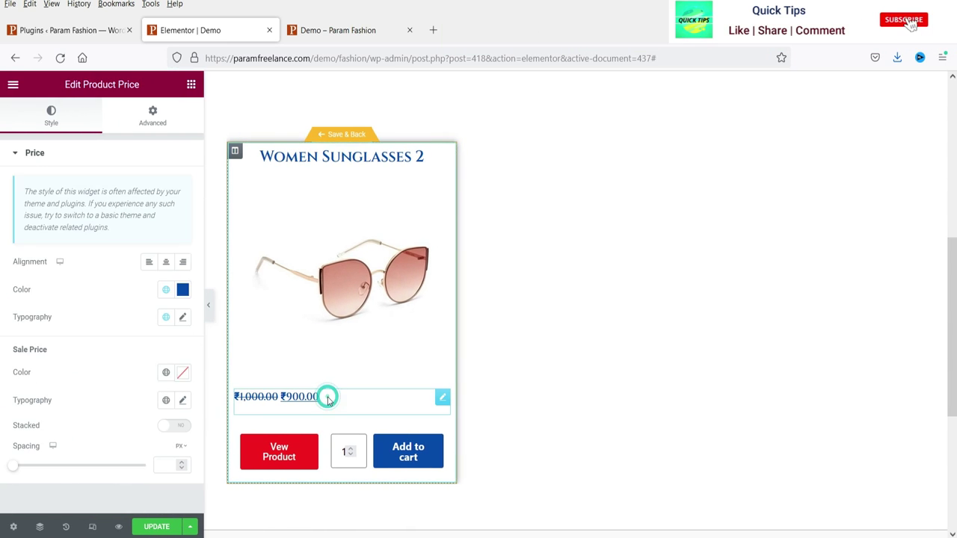
{"action": "left_click", "coordinate": [166, 265]}
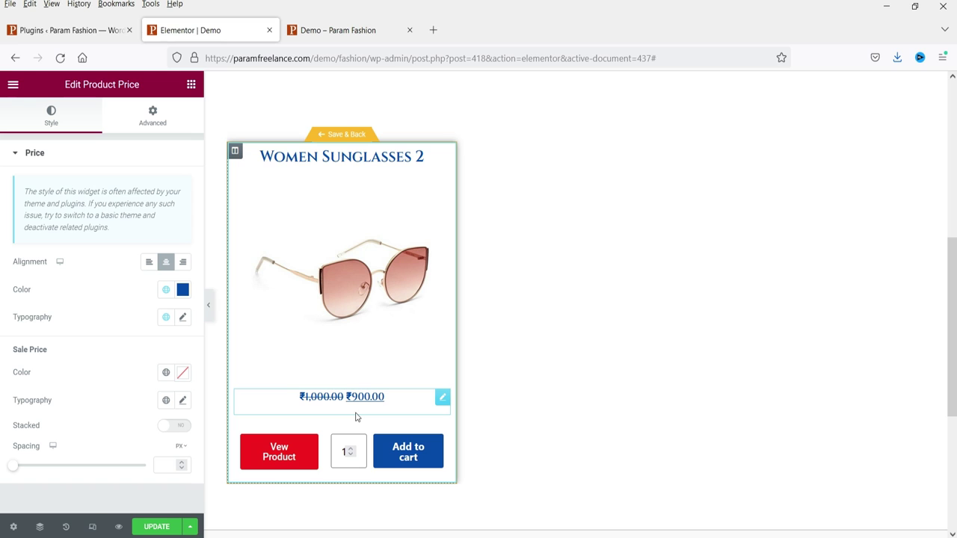
{"action": "left_click", "coordinate": [191, 85]}
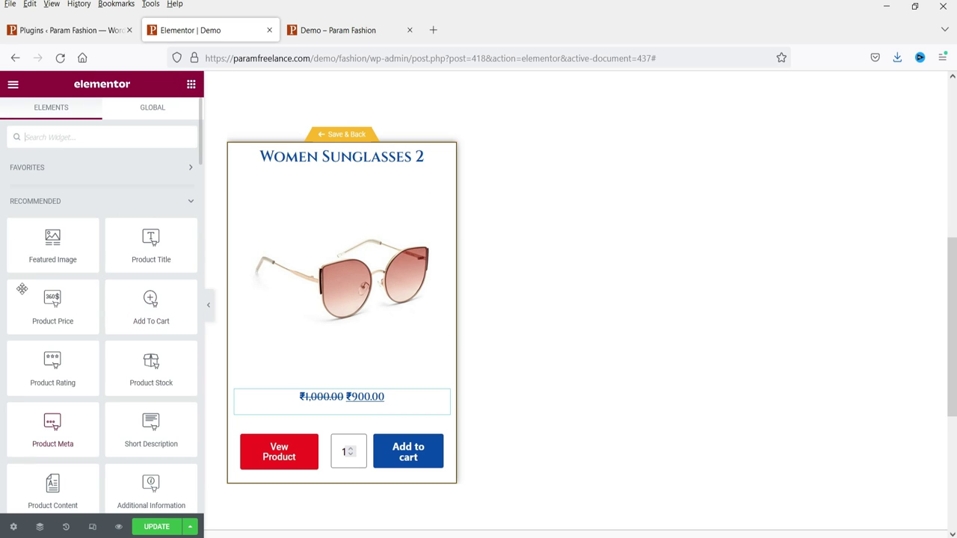
{"action": "scroll", "coordinate": [316, 272], "scroll_direction": "down", "scroll_amount": 2}
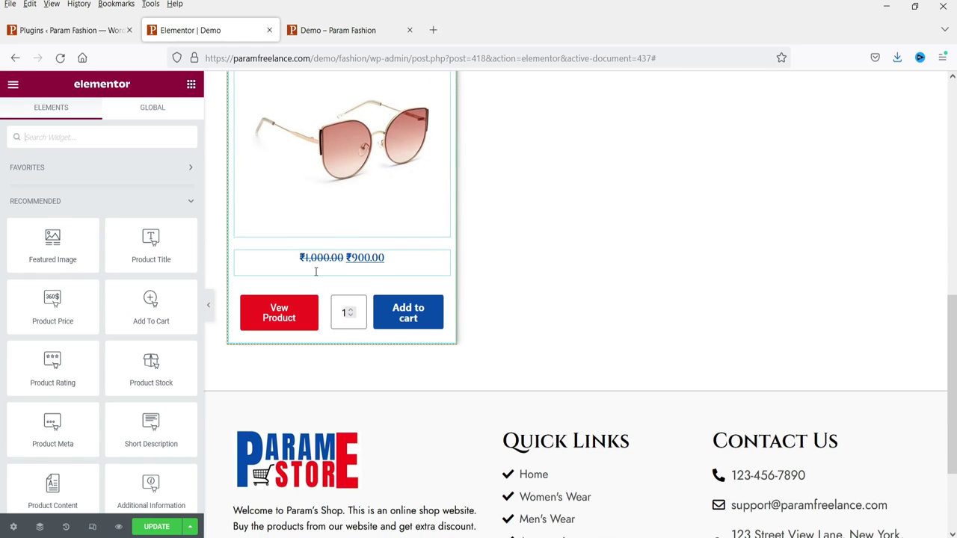
{"action": "scroll", "coordinate": [81, 358], "scroll_direction": "down", "scroll_amount": 2}
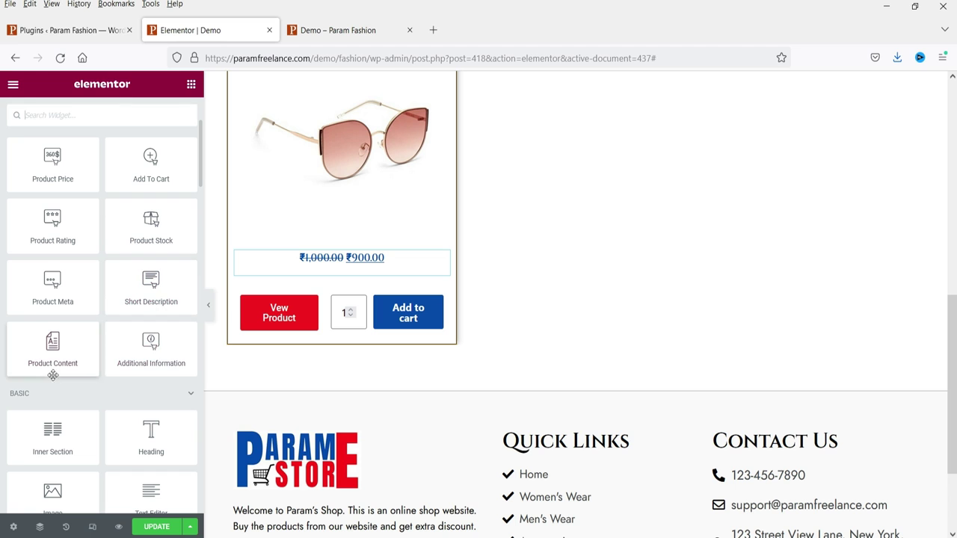
{"action": "scroll", "coordinate": [51, 365], "scroll_direction": "up", "scroll_amount": 2}
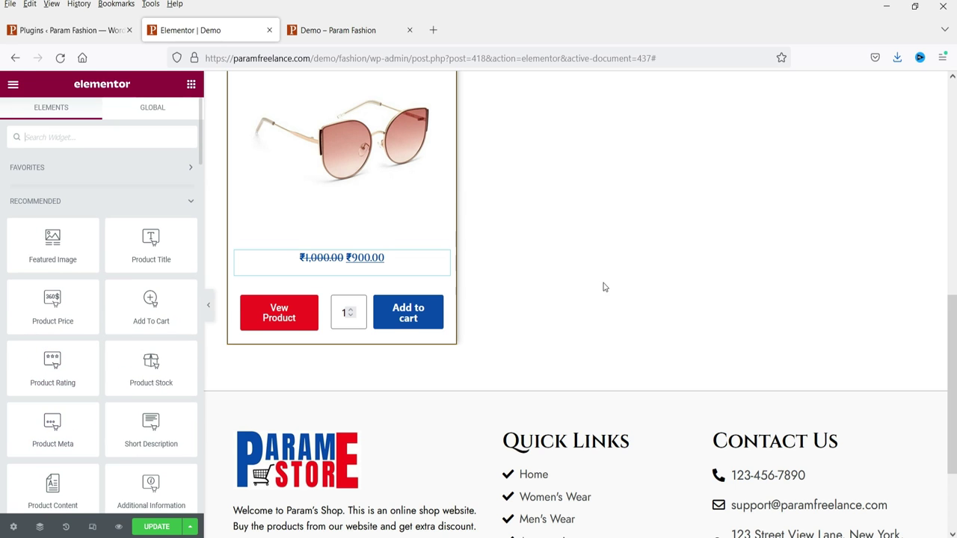
{"action": "scroll", "coordinate": [594, 286], "scroll_direction": "up", "scroll_amount": 2}
{"action": "left_click", "coordinate": [343, 133]}
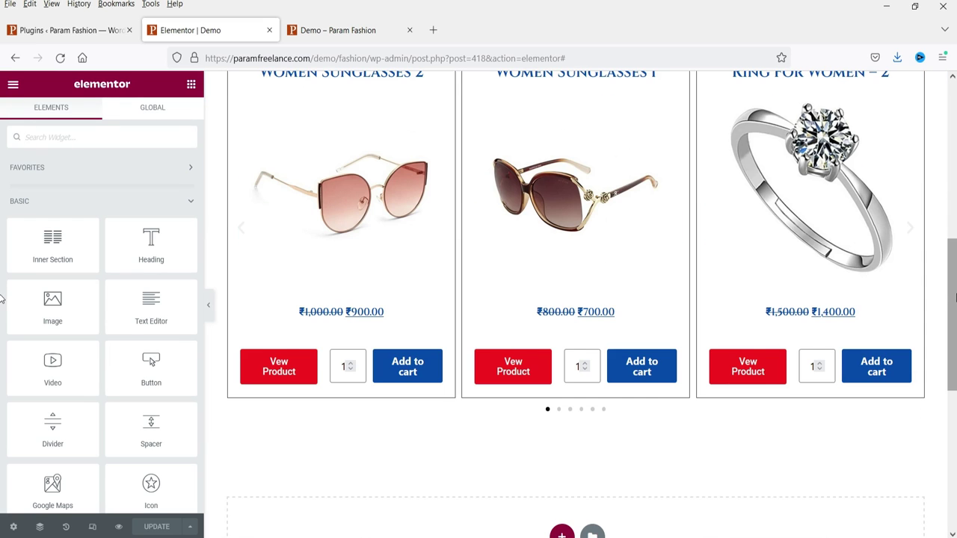
- Set the product Loop Carousel's number of slides to 10
{"action": "scroll", "coordinate": [955, 297], "scroll_direction": "up", "scroll_amount": 2}
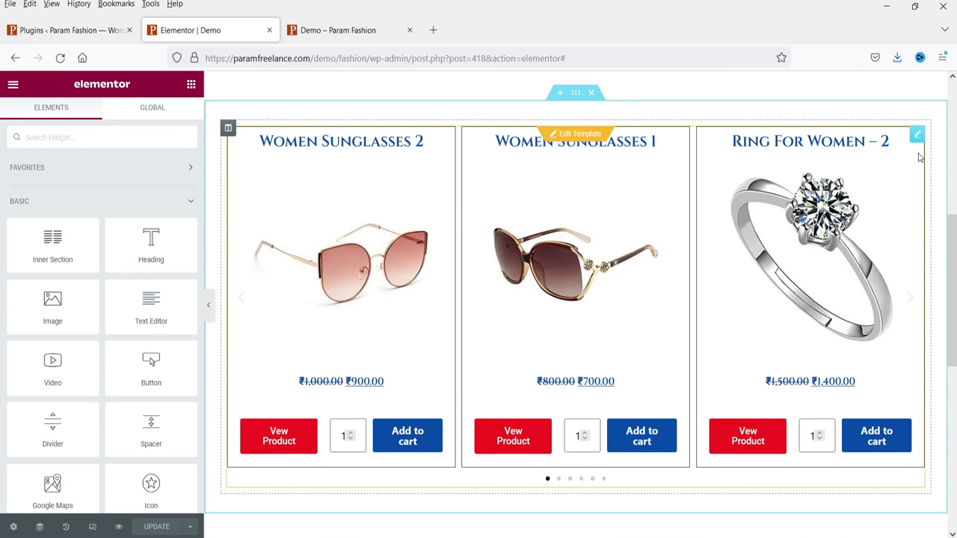
{"action": "left_click", "coordinate": [917, 137]}
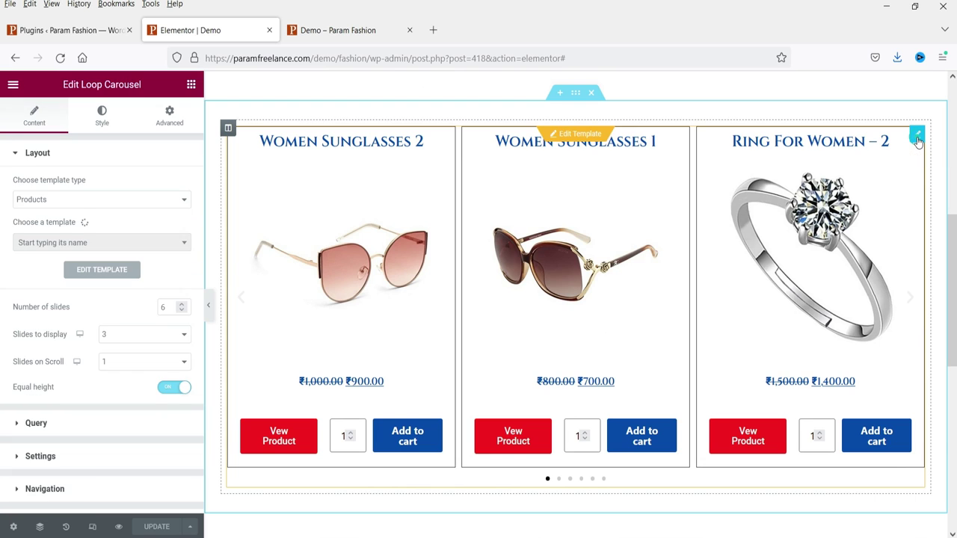
{"action": "double_click", "coordinate": [170, 307]}
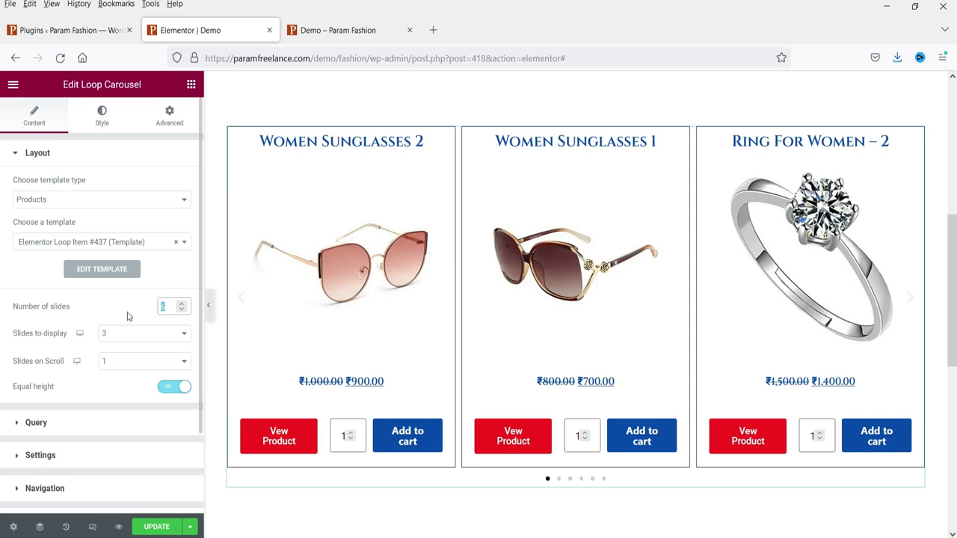
{"action": "type", "text": "10"}
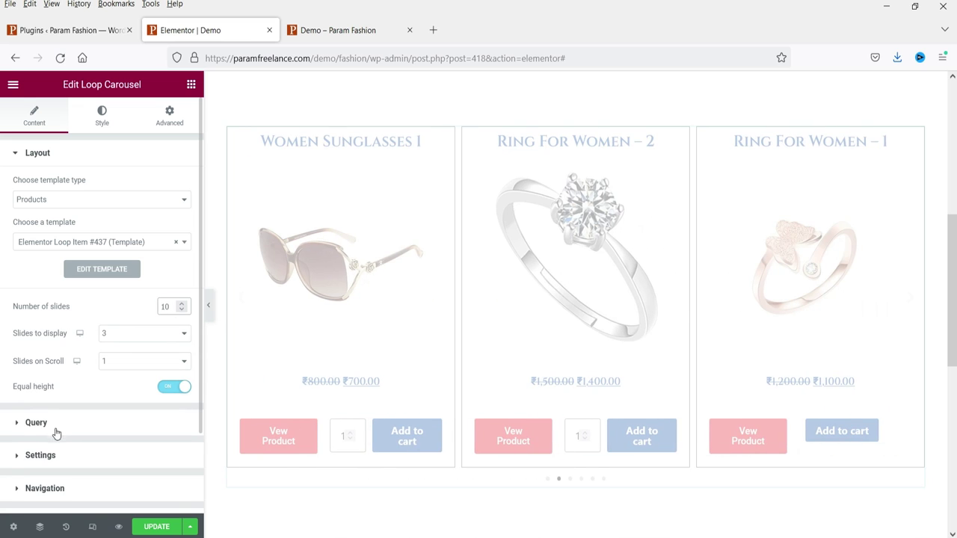
- Keep Latest Products as the query source and include only the Accessories term
{"action": "left_click", "coordinate": [36, 423]}
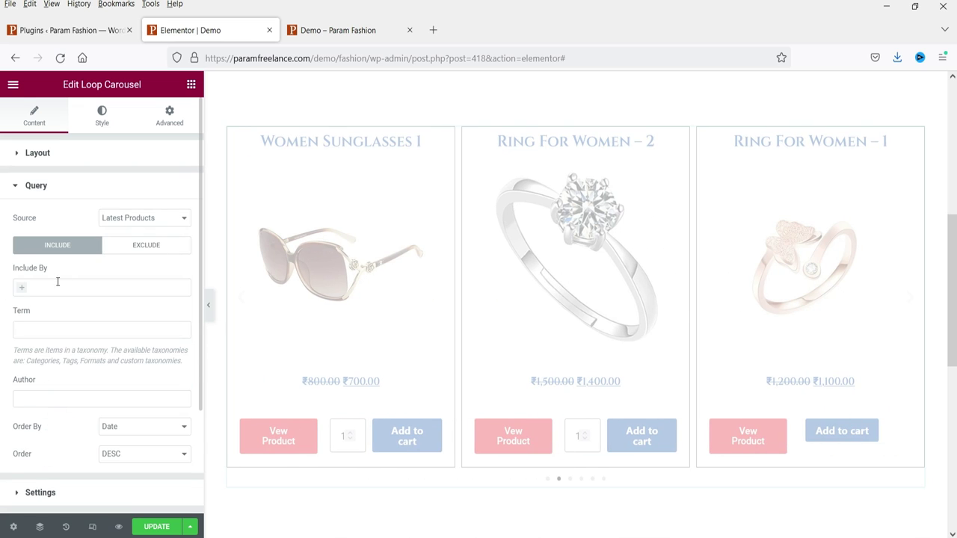
{"action": "left_click", "coordinate": [151, 217]}
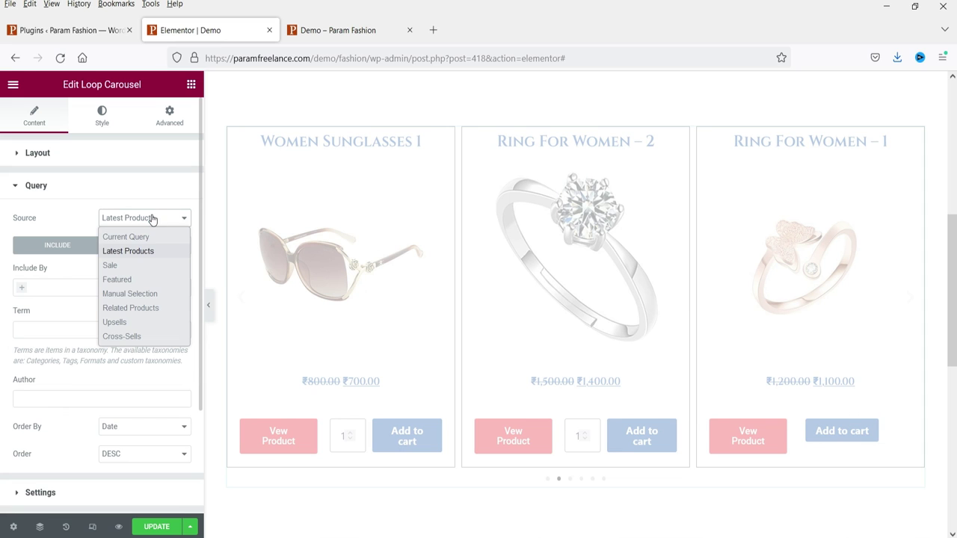
{"action": "left_click", "coordinate": [72, 216]}
{"action": "left_click", "coordinate": [36, 290]}
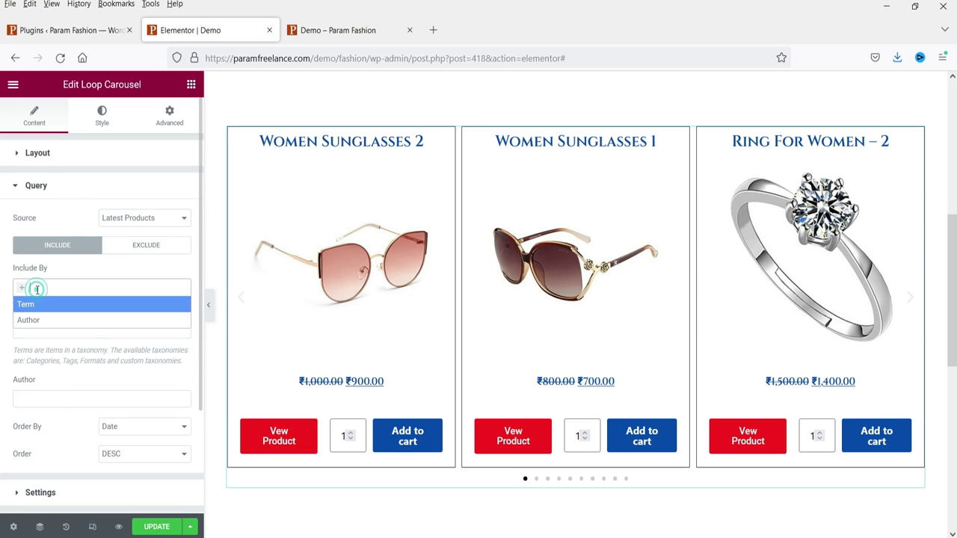
{"action": "left_click", "coordinate": [39, 306]}
{"action": "left_click", "coordinate": [32, 331]}
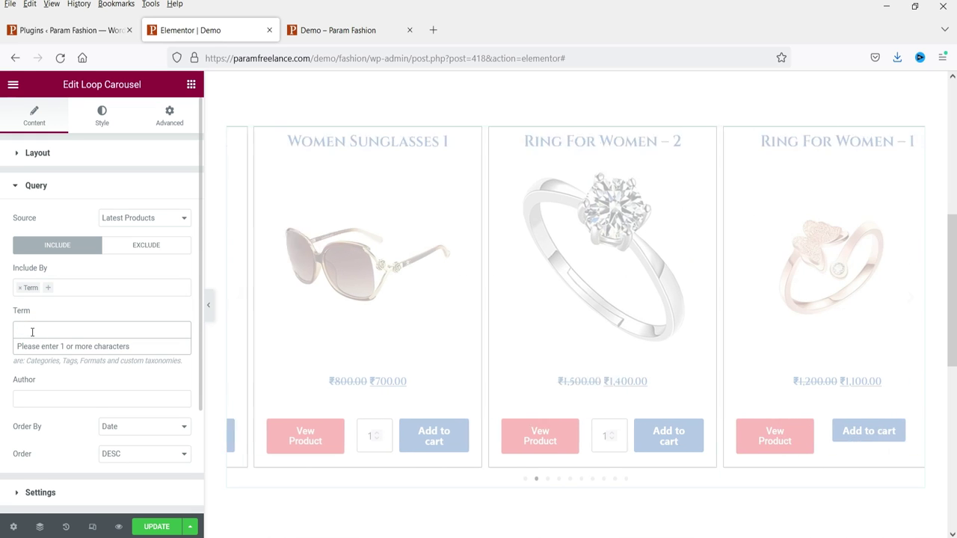
{"action": "type", "text": "acc"}
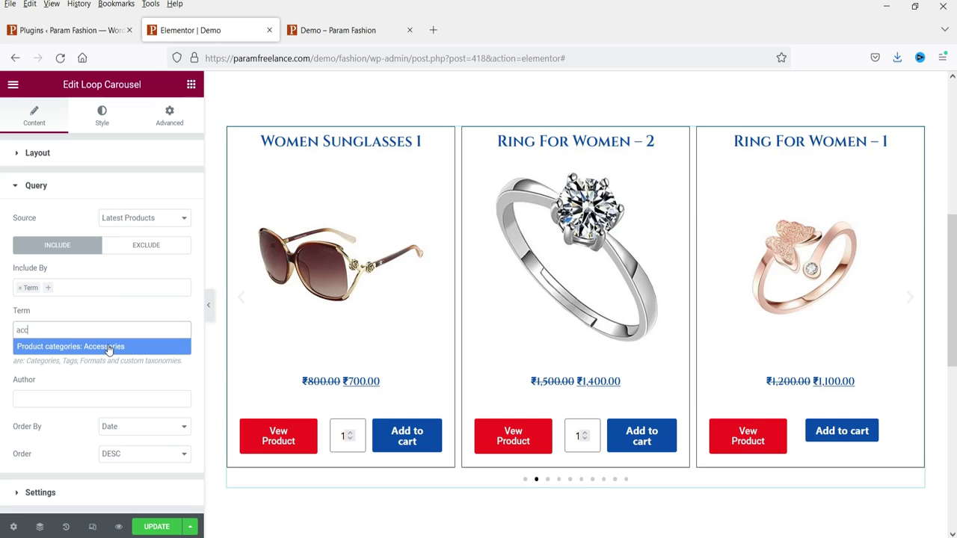
{"action": "left_click", "coordinate": [109, 346]}
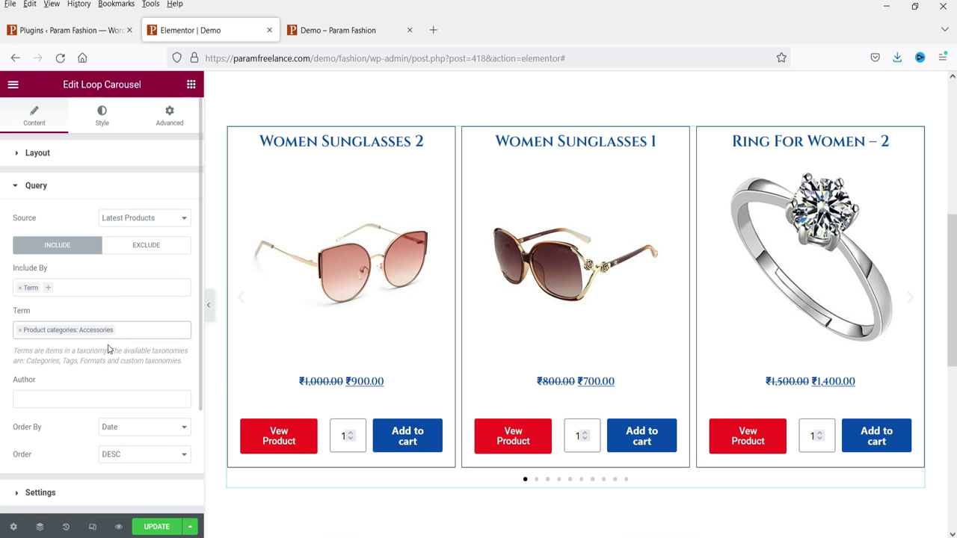
- Remove the Term rule from the query's Include By filter
{"action": "left_click", "coordinate": [17, 289]}
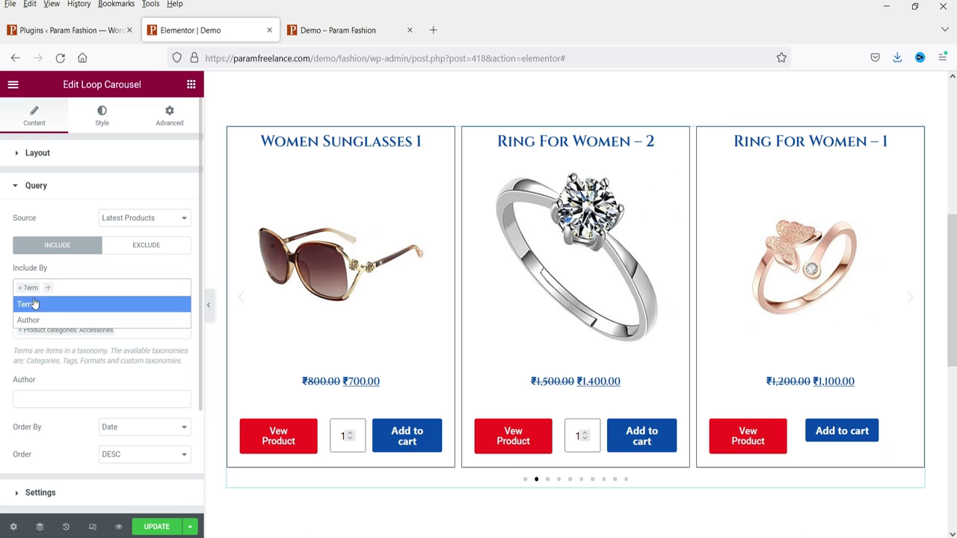
{"action": "left_click", "coordinate": [53, 288]}
{"action": "left_click", "coordinate": [50, 288]}
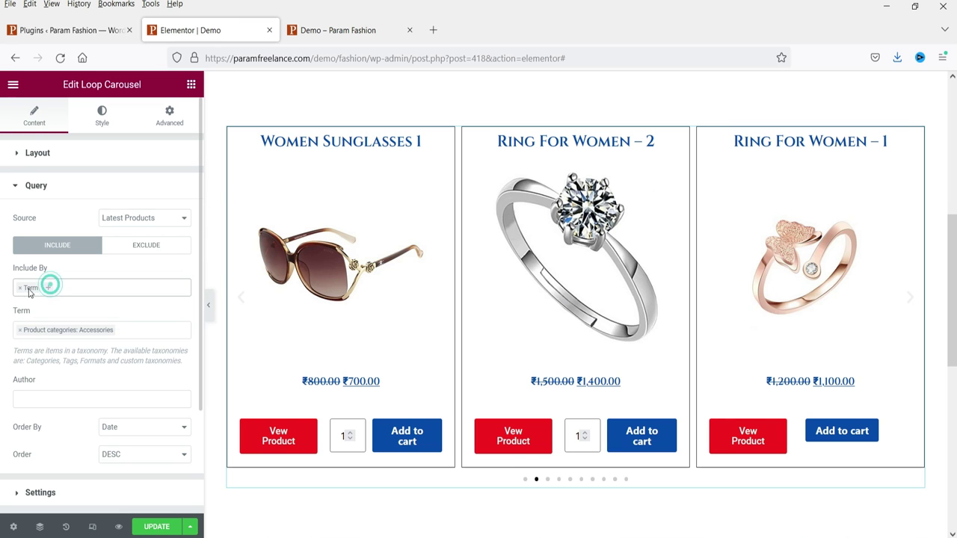
{"action": "left_click", "coordinate": [19, 288]}
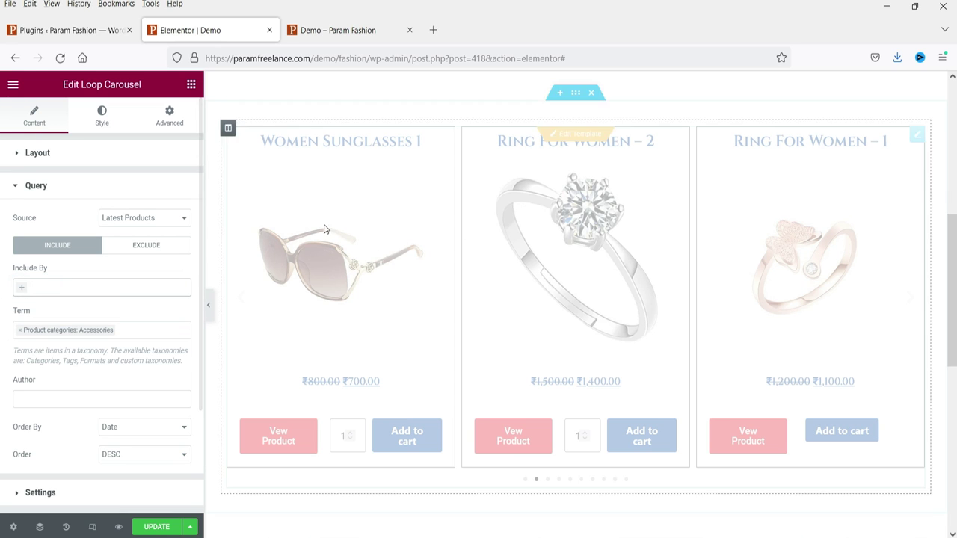
- Look through the carousel's source, autoplay and arrow navigation settings without changing them
{"action": "left_click", "coordinate": [139, 217]}
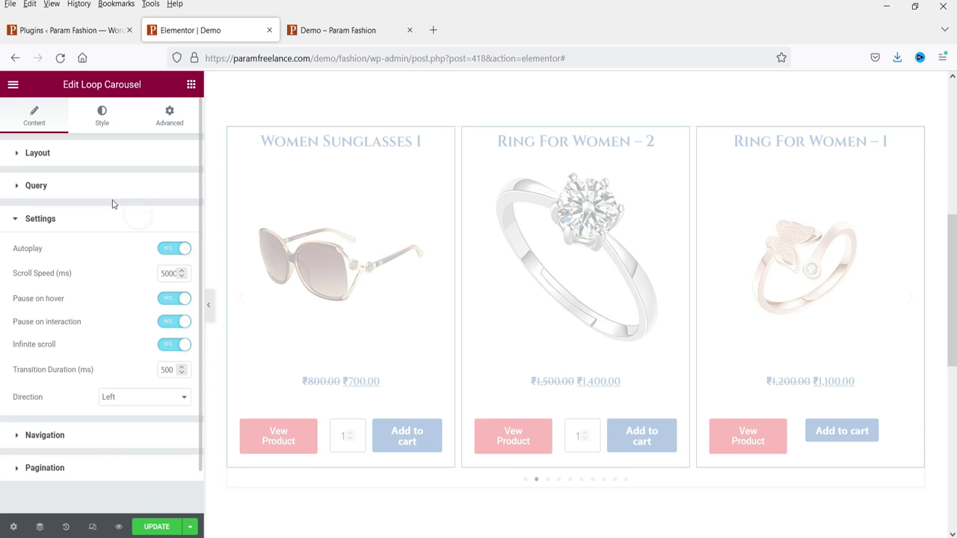
{"action": "left_click", "coordinate": [156, 218]}
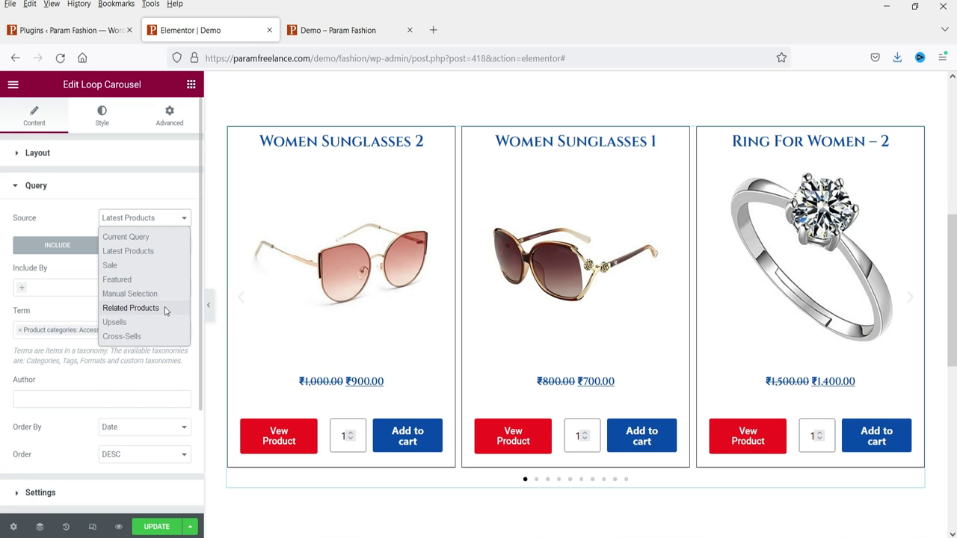
{"action": "left_click", "coordinate": [67, 196]}
{"action": "left_click", "coordinate": [65, 218]}
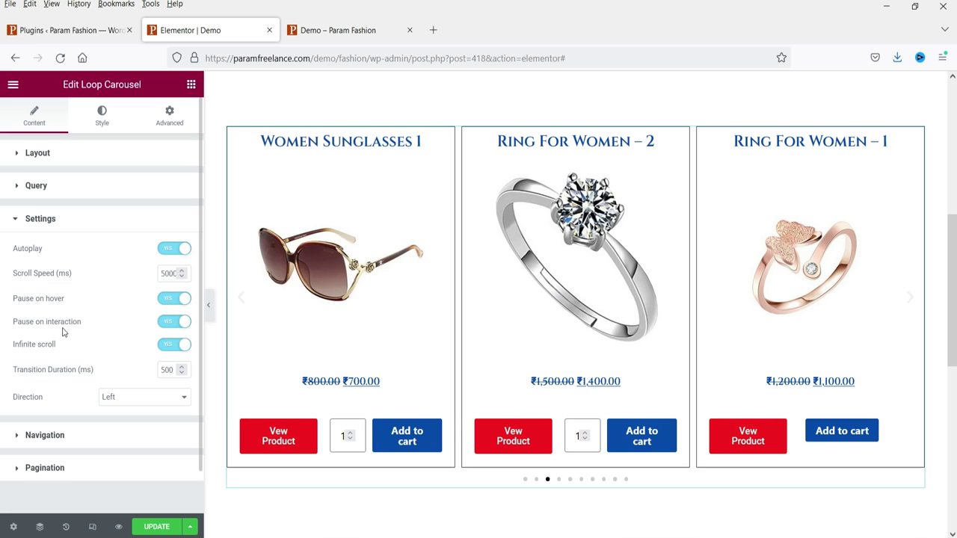
{"action": "left_click", "coordinate": [66, 437]}
{"action": "scroll", "coordinate": [921, 237], "scroll_direction": "up", "scroll_amount": 5}
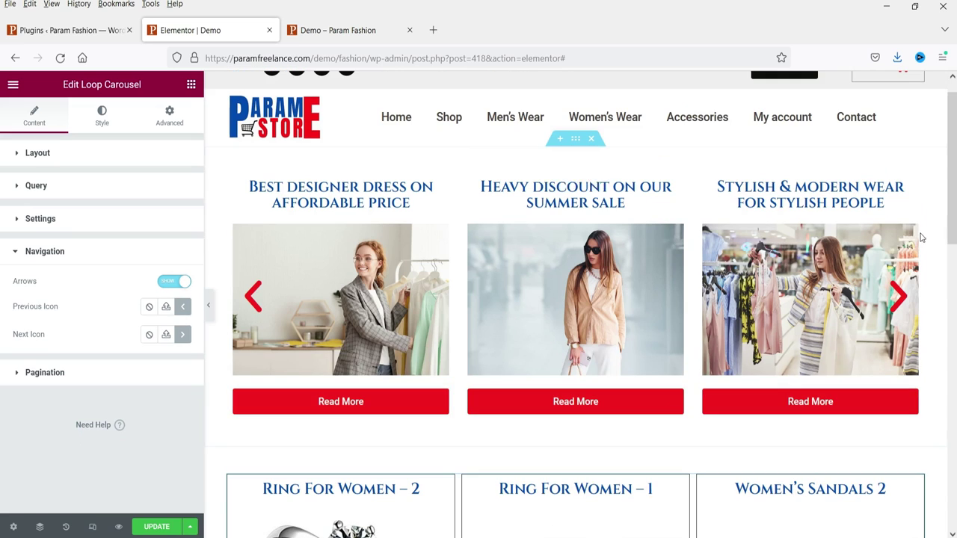
{"action": "scroll", "coordinate": [234, 362], "scroll_direction": "down", "scroll_amount": 5}
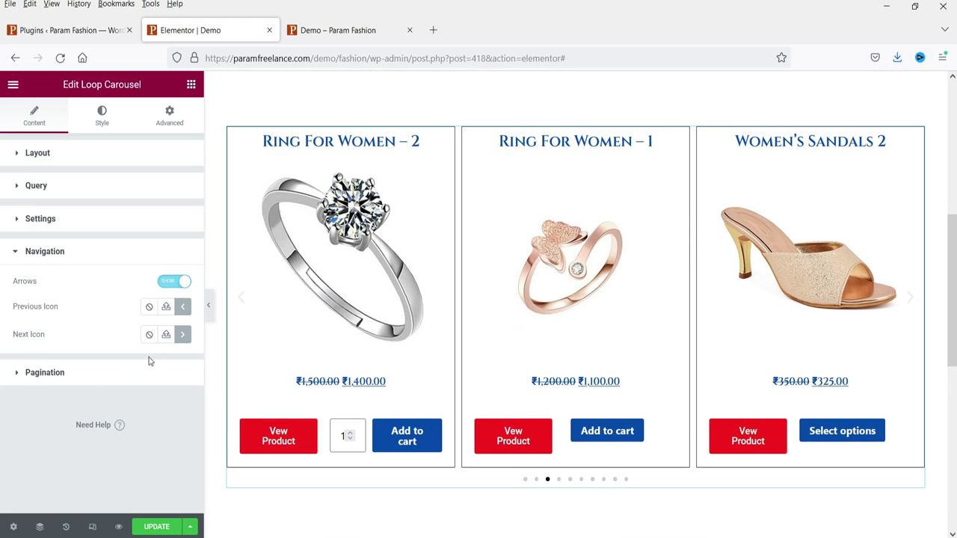
- Set the carousel's Pagination to None to remove the dots
{"action": "left_click", "coordinate": [96, 372]}
{"action": "left_click", "coordinate": [130, 317]}
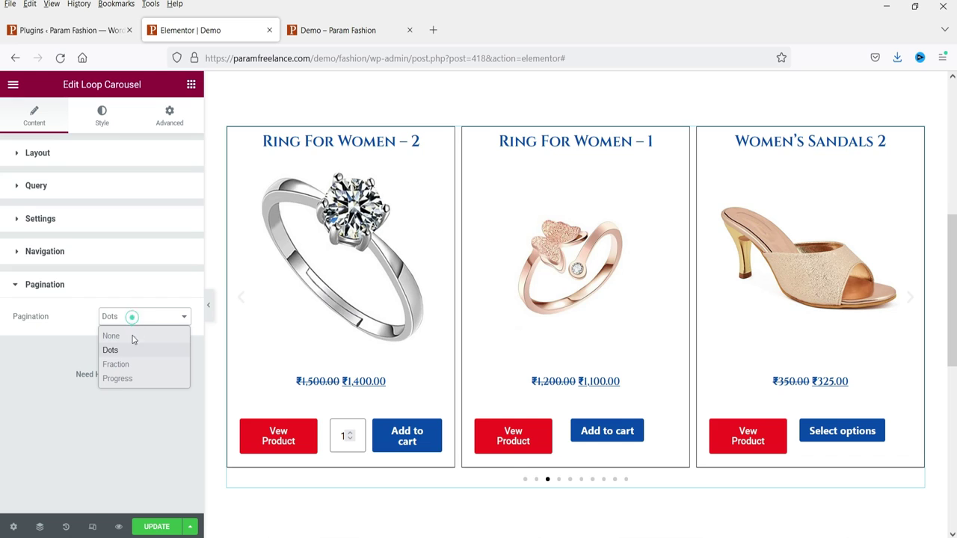
{"action": "left_click", "coordinate": [131, 338]}
{"action": "left_click", "coordinate": [102, 118]}
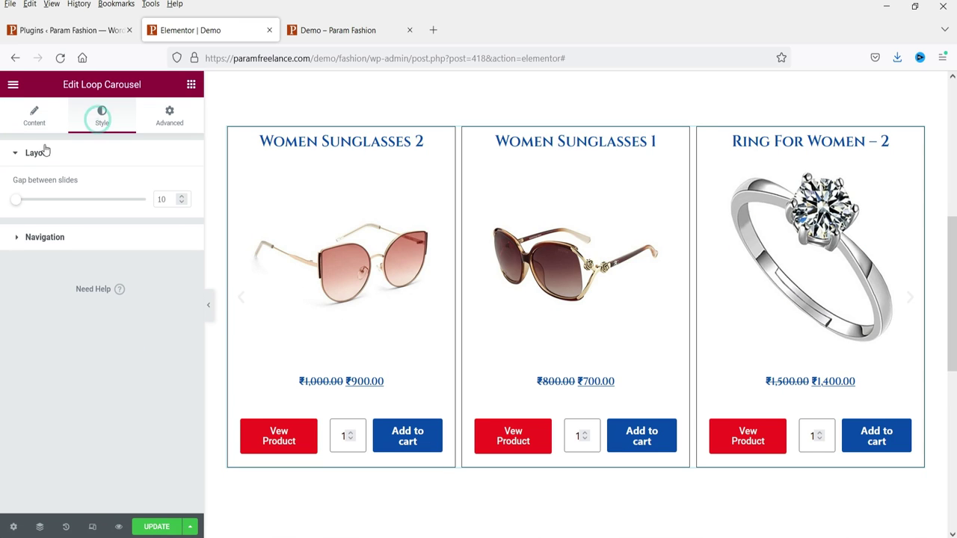
- Reduce the gap between the carousel's slides
{"action": "left_click", "coordinate": [182, 202]}
{"action": "left_click", "coordinate": [182, 202]}
{"action": "left_click", "coordinate": [183, 203]}
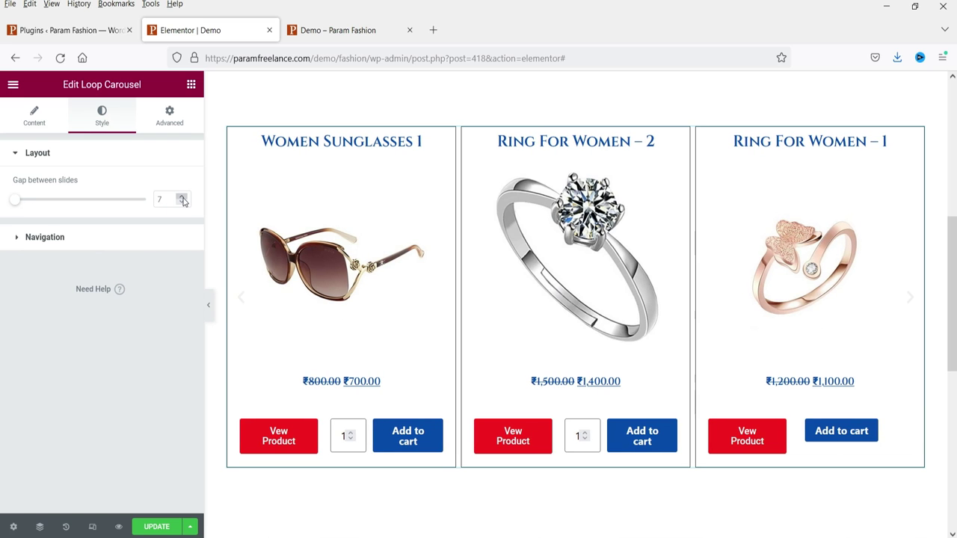
- Make the arrows Accent red, size 37, Primary blue on hover, and update the page
{"action": "left_click", "coordinate": [53, 240]}
{"action": "left_click", "coordinate": [166, 304]}
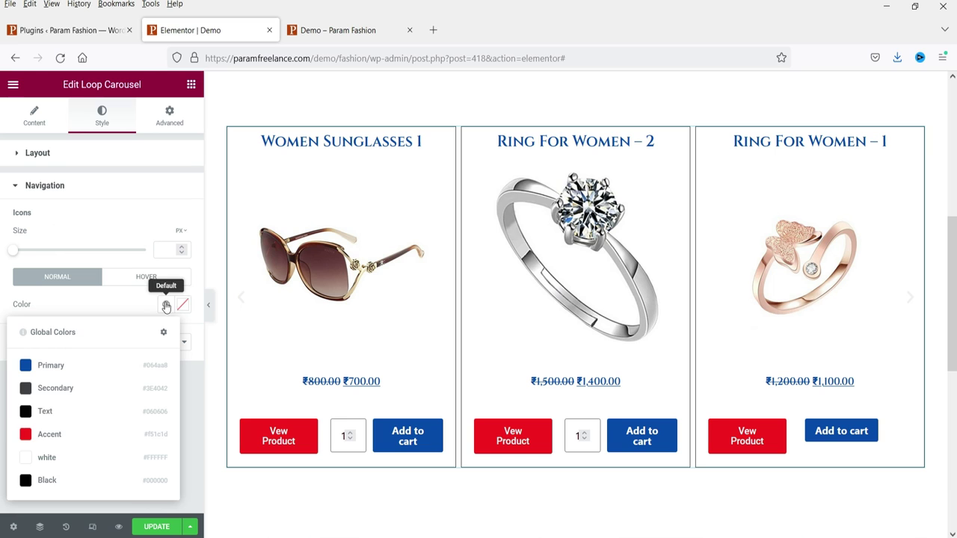
{"action": "left_click", "coordinate": [42, 441]}
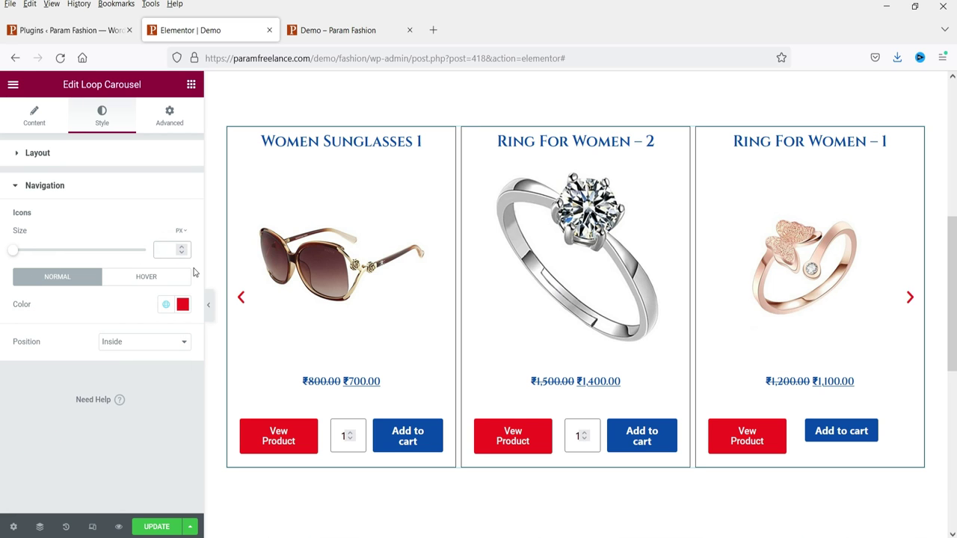
{"action": "left_click", "coordinate": [21, 252]}
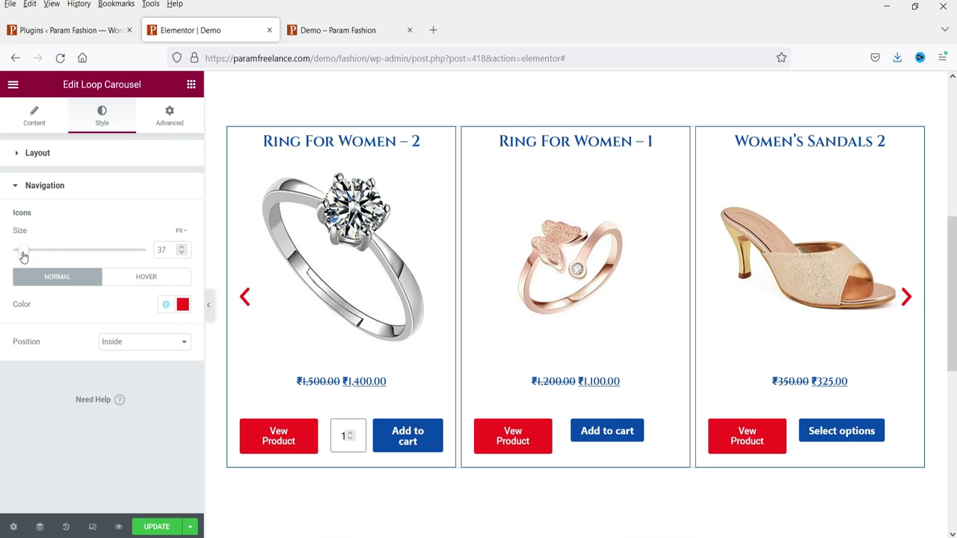
{"action": "left_click", "coordinate": [145, 276]}
{"action": "left_click", "coordinate": [165, 304]}
{"action": "left_click", "coordinate": [51, 371]}
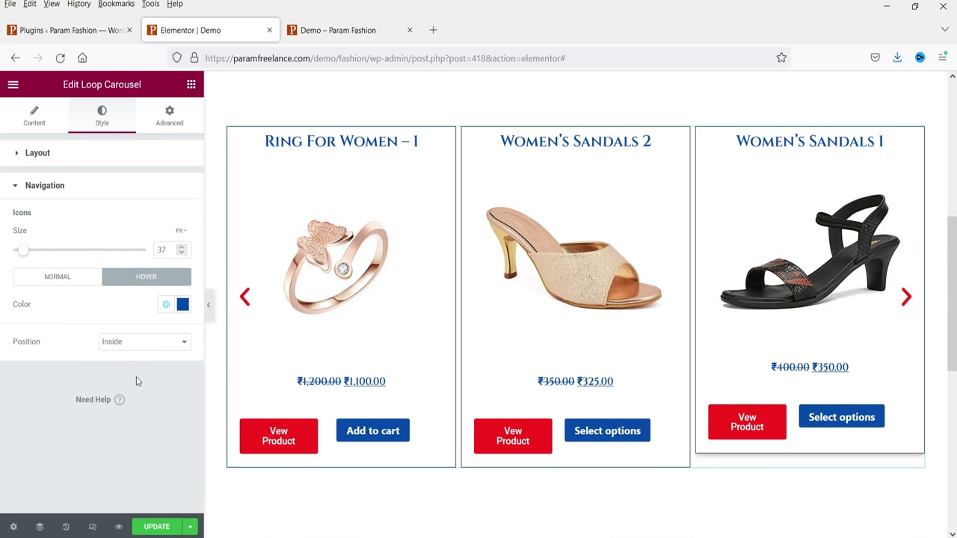
{"action": "left_click", "coordinate": [157, 527]}
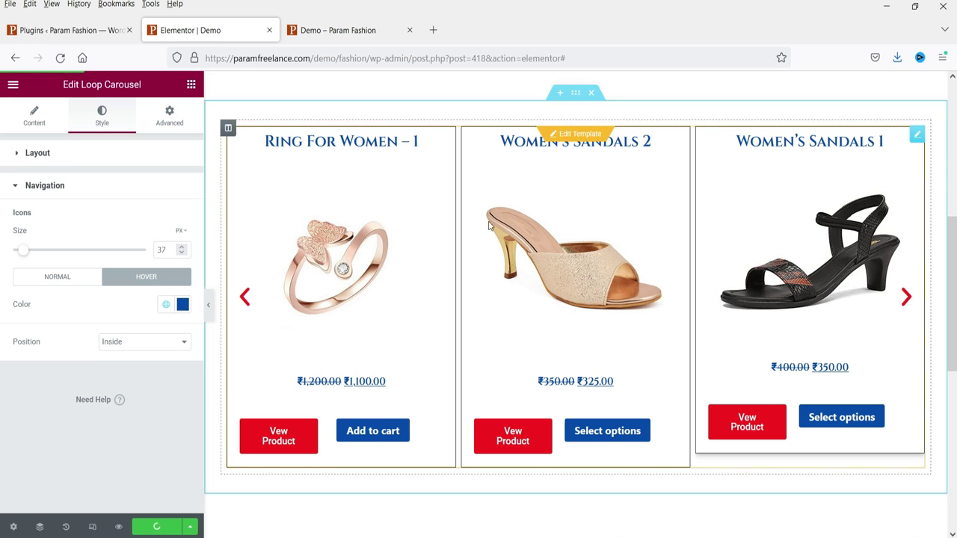
{"action": "left_click", "coordinate": [349, 24]}
- Reload the Demo storefront and step the product carousel forward to the wrist watches
{"action": "left_click", "coordinate": [60, 58]}
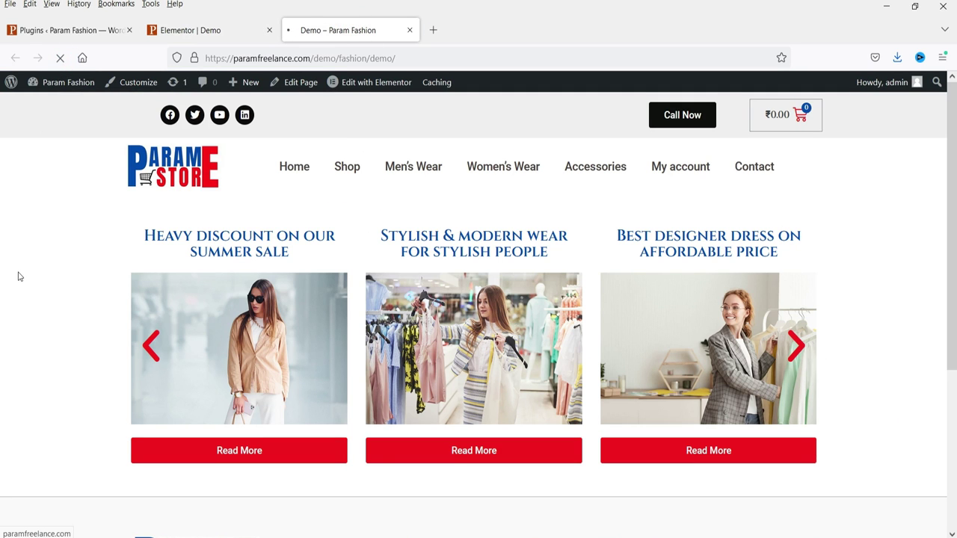
{"action": "scroll", "coordinate": [1, 247], "scroll_direction": "down", "scroll_amount": 5}
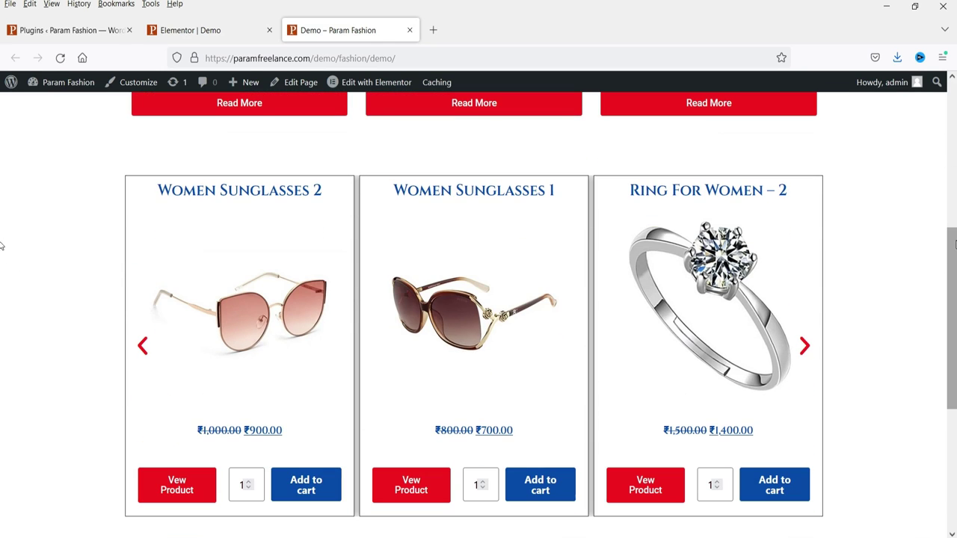
{"action": "left_click", "coordinate": [804, 349]}
{"action": "left_click", "coordinate": [804, 348]}
{"action": "left_click", "coordinate": [804, 348]}
{"action": "left_click", "coordinate": [805, 348]}
{"action": "left_click", "coordinate": [805, 349]}
{"action": "left_click", "coordinate": [805, 348]}
- Add Women's Wrist Watch 1 and 2 to the cart, checking the ₹1,100.00 mini-cart
{"action": "left_click", "coordinate": [512, 486]}
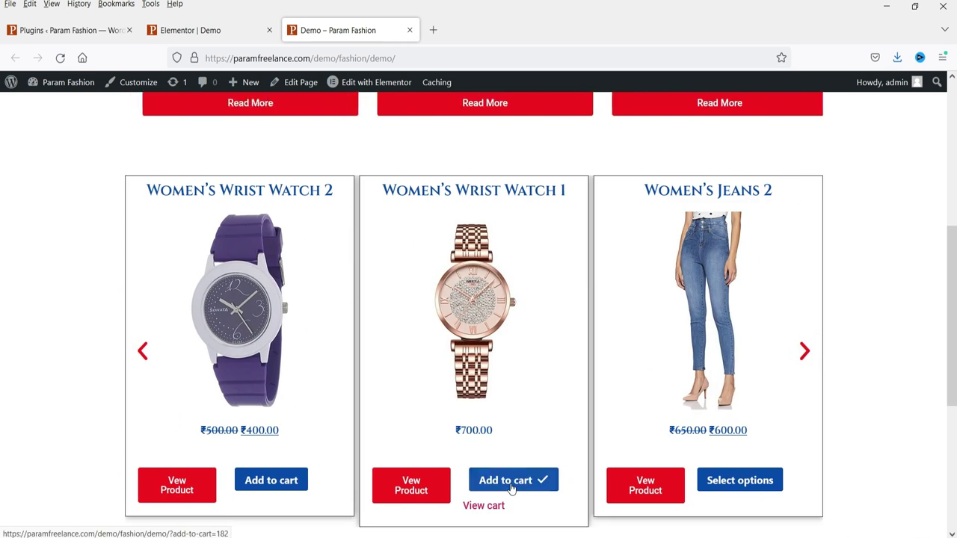
{"action": "scroll", "coordinate": [860, 344], "scroll_direction": "up", "scroll_amount": 5}
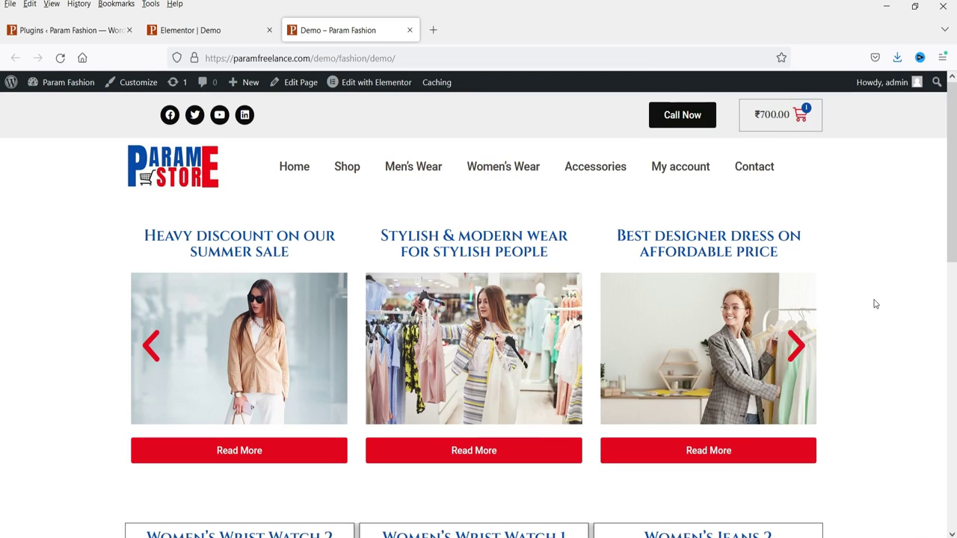
{"action": "left_click", "coordinate": [800, 116]}
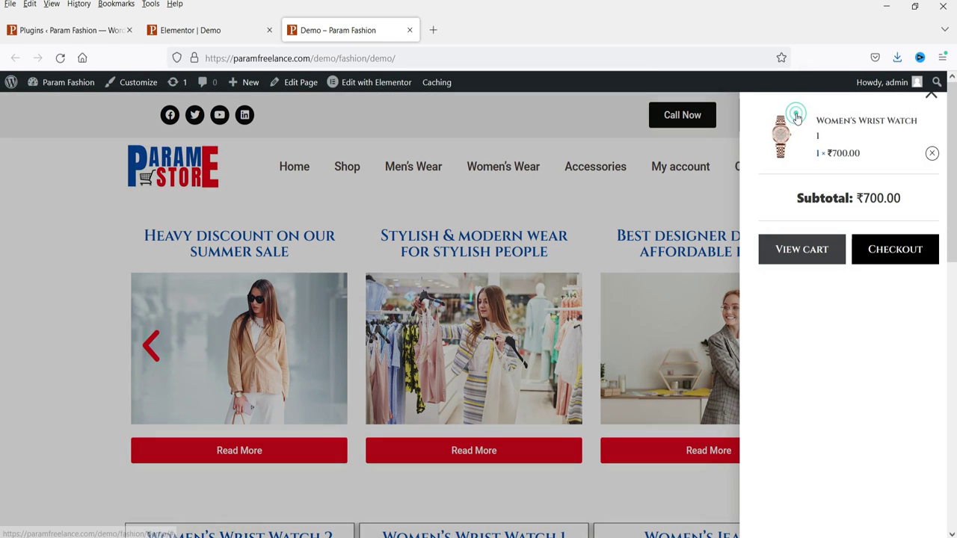
{"action": "left_click", "coordinate": [929, 97]}
{"action": "scroll", "coordinate": [909, 295], "scroll_direction": "down", "scroll_amount": 8}
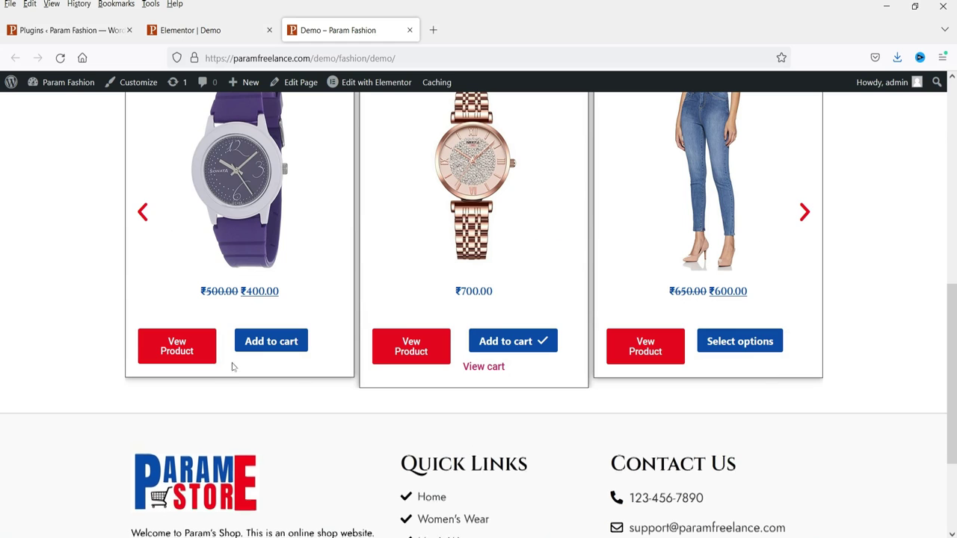
{"action": "left_click", "coordinate": [266, 347]}
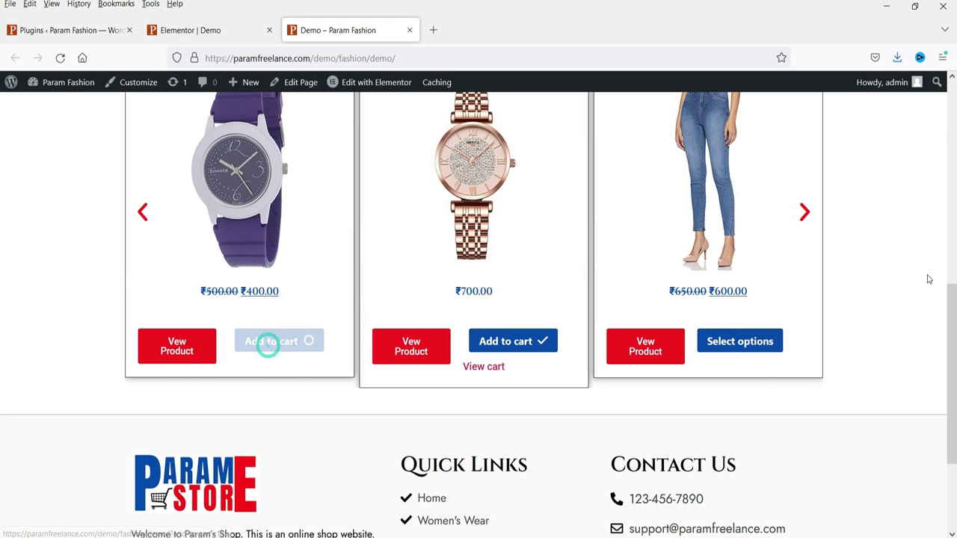
{"action": "scroll", "coordinate": [930, 279], "scroll_direction": "up", "scroll_amount": 6}
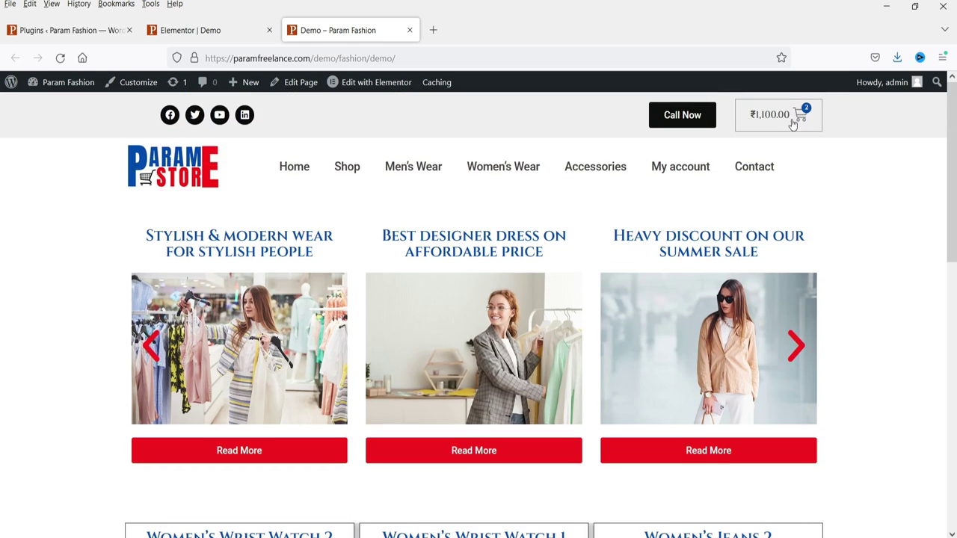
{"action": "left_click", "coordinate": [794, 124]}
{"action": "left_click", "coordinate": [932, 95]}
- Check the Women's Jeans 1 product page and the Stylish & modern wear blog post, then go to Plugins
{"action": "scroll", "coordinate": [925, 212], "scroll_direction": "down", "scroll_amount": 5}
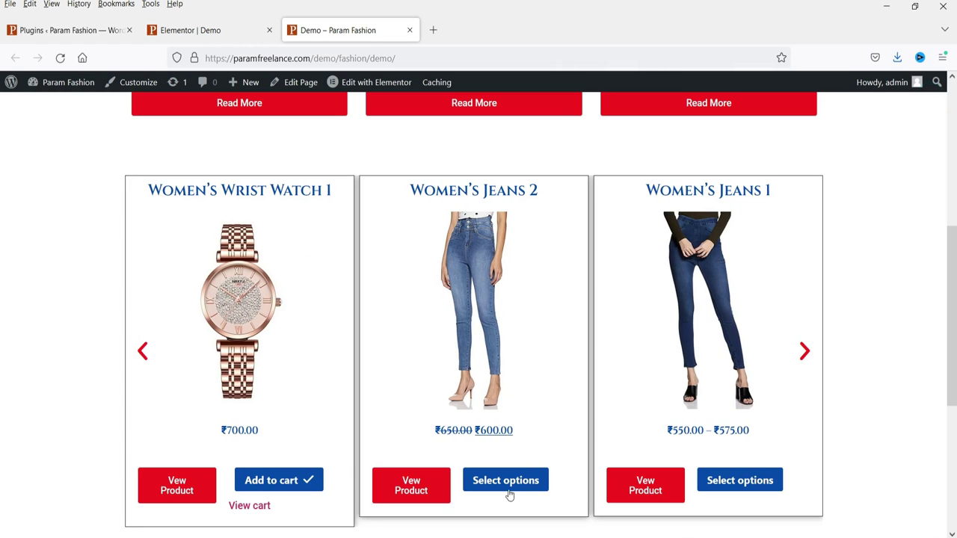
{"action": "left_click", "coordinate": [646, 490]}
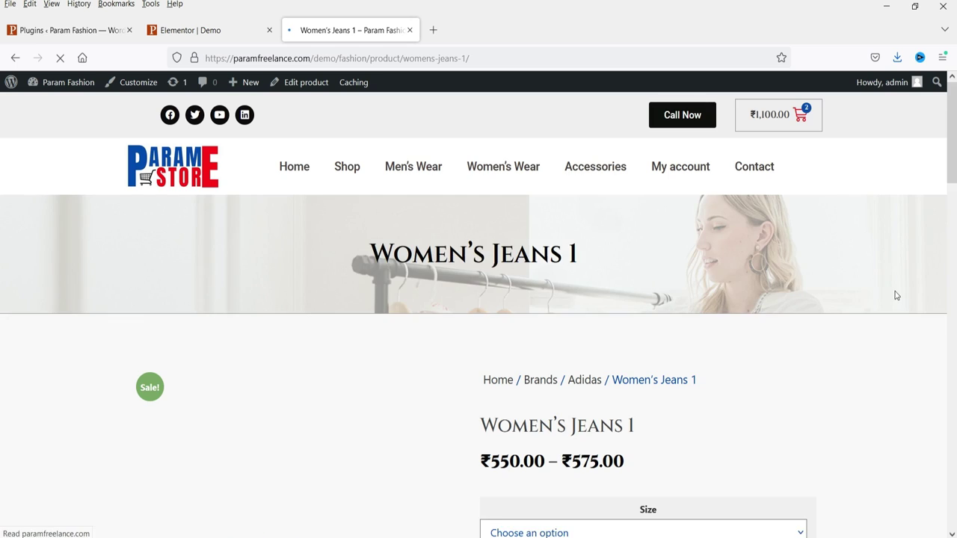
{"action": "scroll", "coordinate": [894, 298], "scroll_direction": "down", "scroll_amount": 5}
{"action": "scroll", "coordinate": [897, 301], "scroll_direction": "up", "scroll_amount": 5}
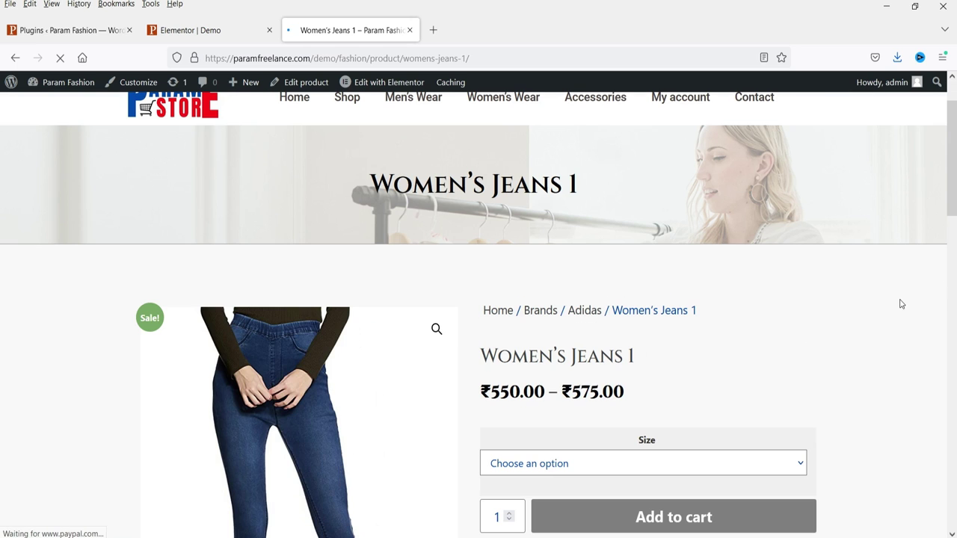
{"action": "left_click", "coordinate": [15, 58]}
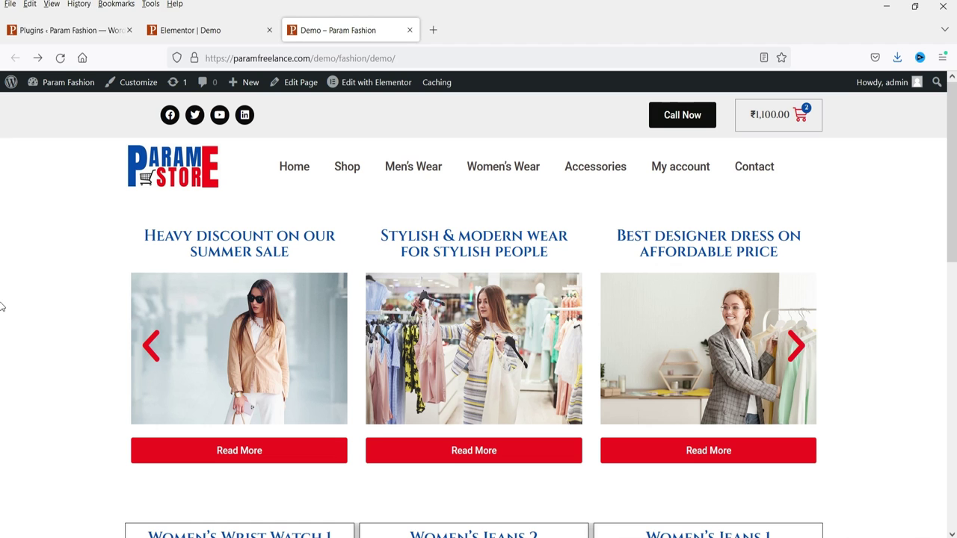
{"action": "left_click", "coordinate": [453, 247]}
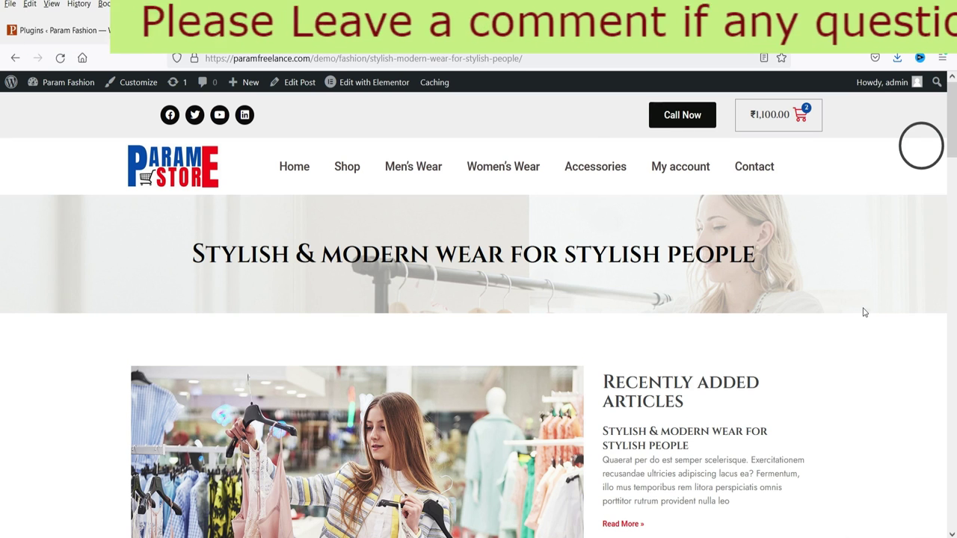
{"action": "scroll", "coordinate": [860, 309], "scroll_direction": "down", "scroll_amount": 4}
{"action": "scroll", "coordinate": [857, 307], "scroll_direction": "up", "scroll_amount": 4}
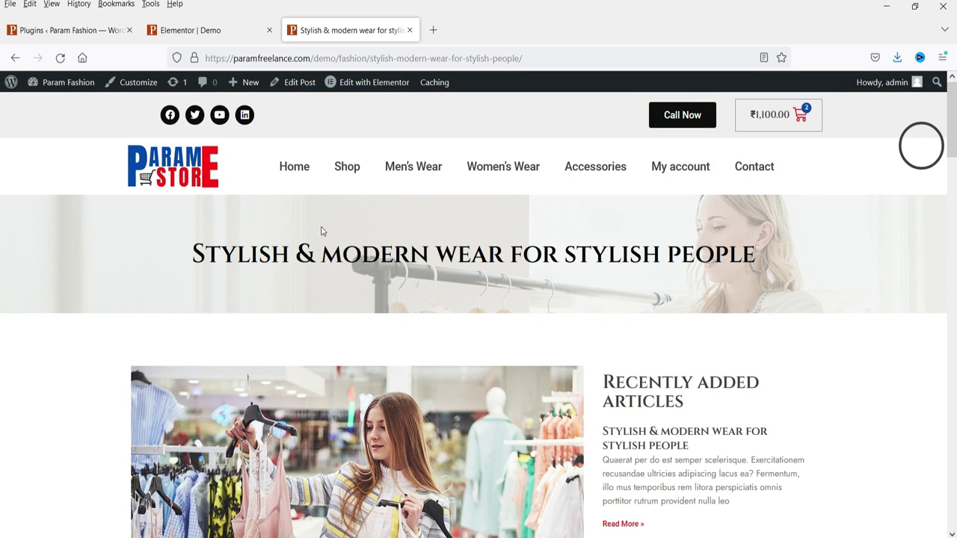
{"action": "left_click", "coordinate": [12, 58]}
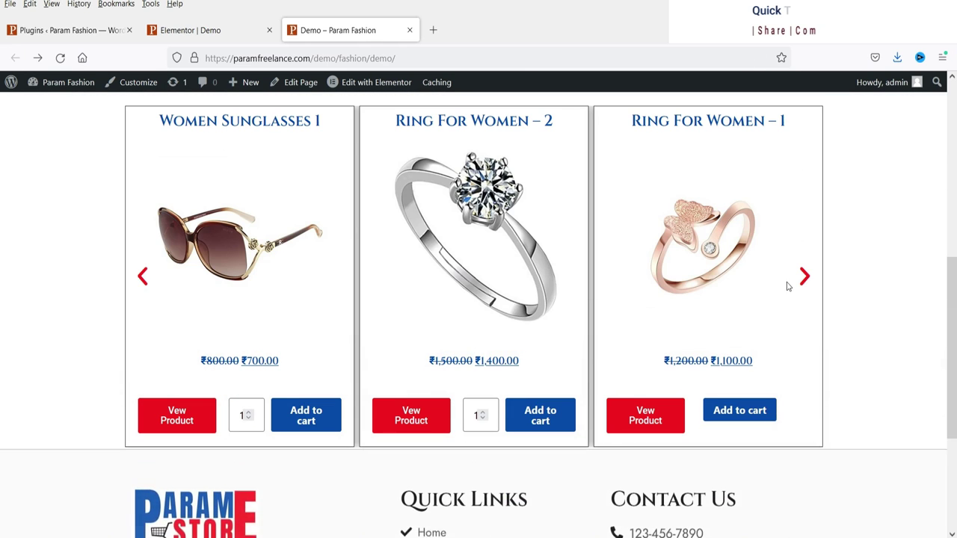
{"action": "scroll", "coordinate": [836, 299], "scroll_direction": "up", "scroll_amount": 2}
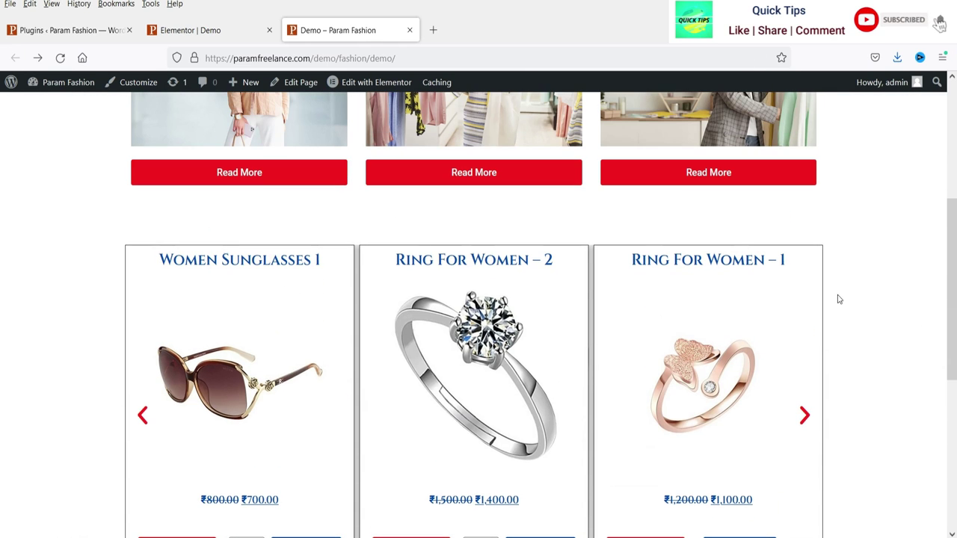
{"action": "left_click", "coordinate": [38, 34]}
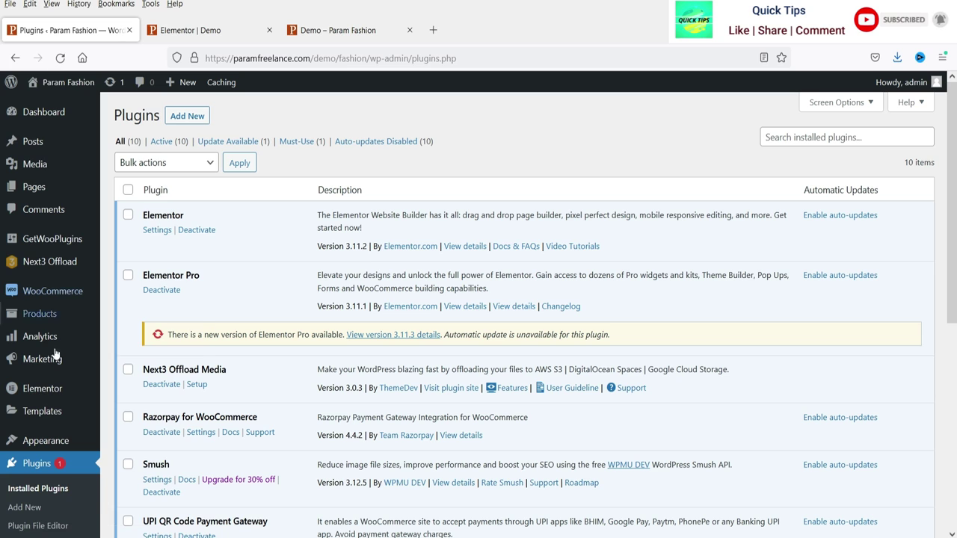
- Open the Theme Builder's Loop Item templates (#424, #437), then return to the storefront
{"action": "mouse_move", "coordinate": [61, 394]}
{"action": "mouse_move", "coordinate": [61, 416]}
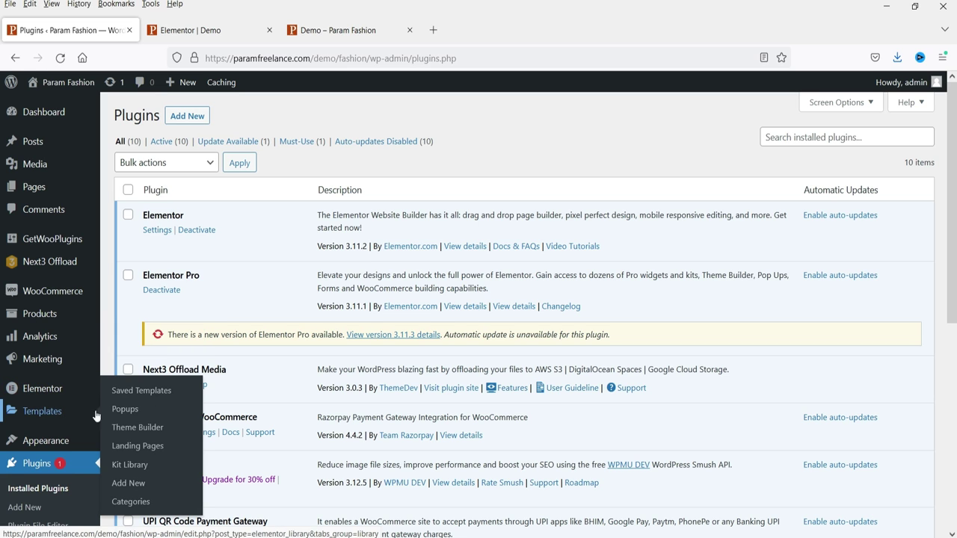
{"action": "left_click", "coordinate": [153, 428]}
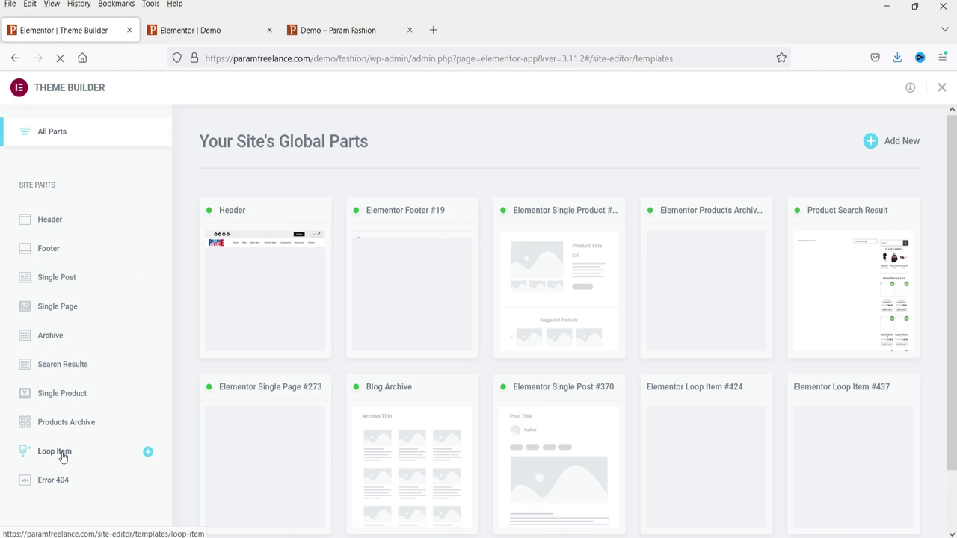
{"action": "left_click", "coordinate": [63, 453]}
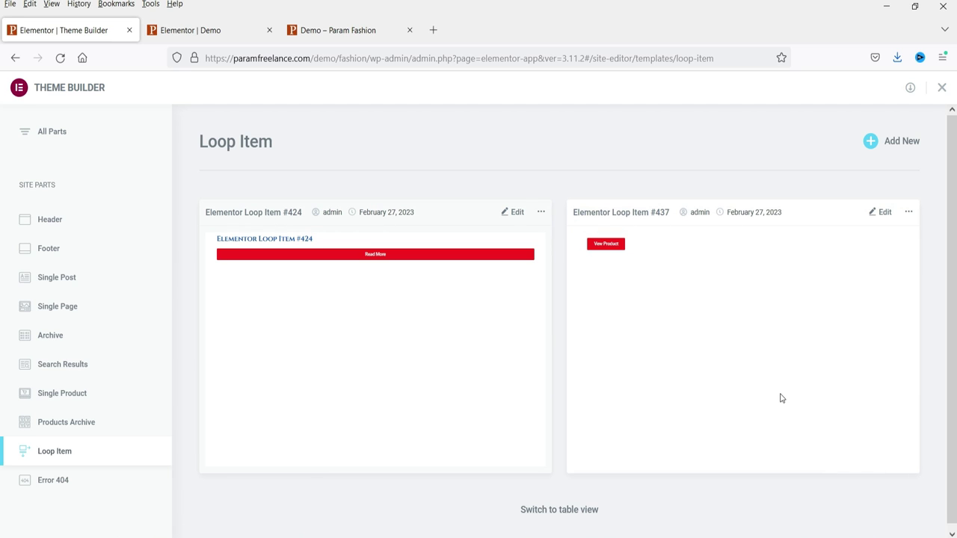
{"action": "key", "text": "ctrl+shift+Tab"}
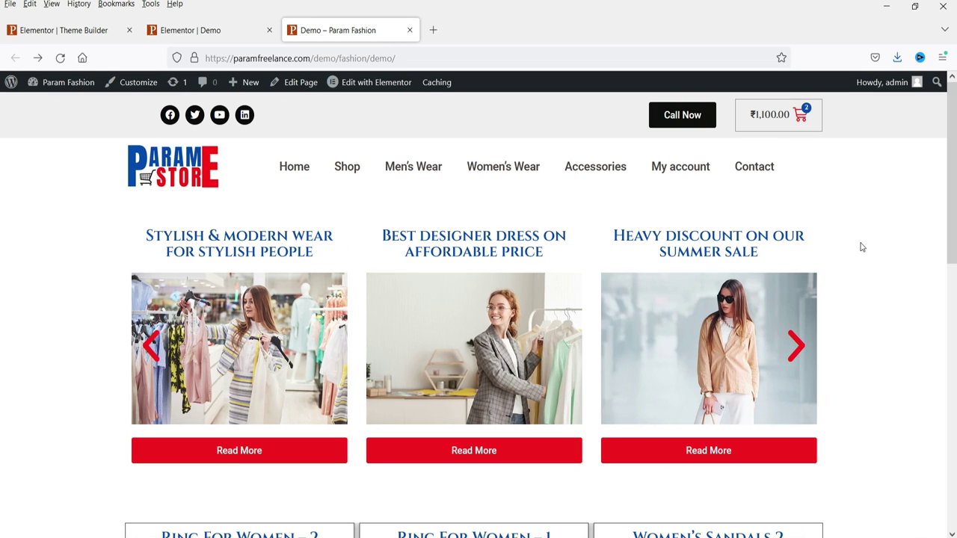